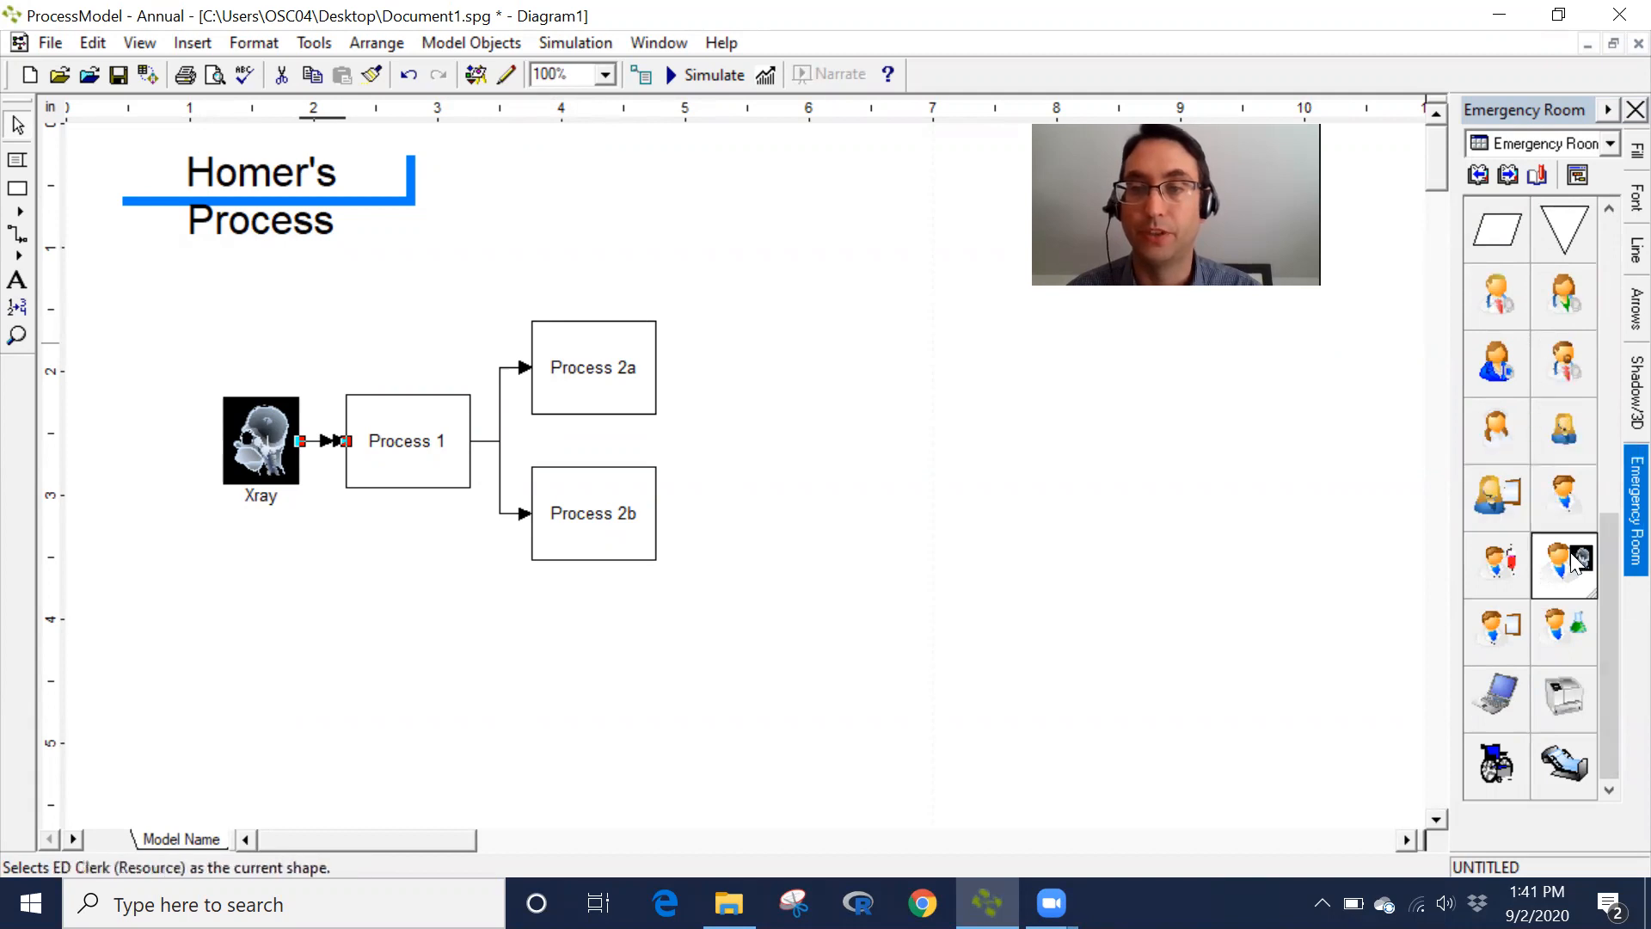
- Place two Xray Tech resources on the diagram, one below Process 2b and one above Process 1
left_click_drag(1576, 574, 773, 609)
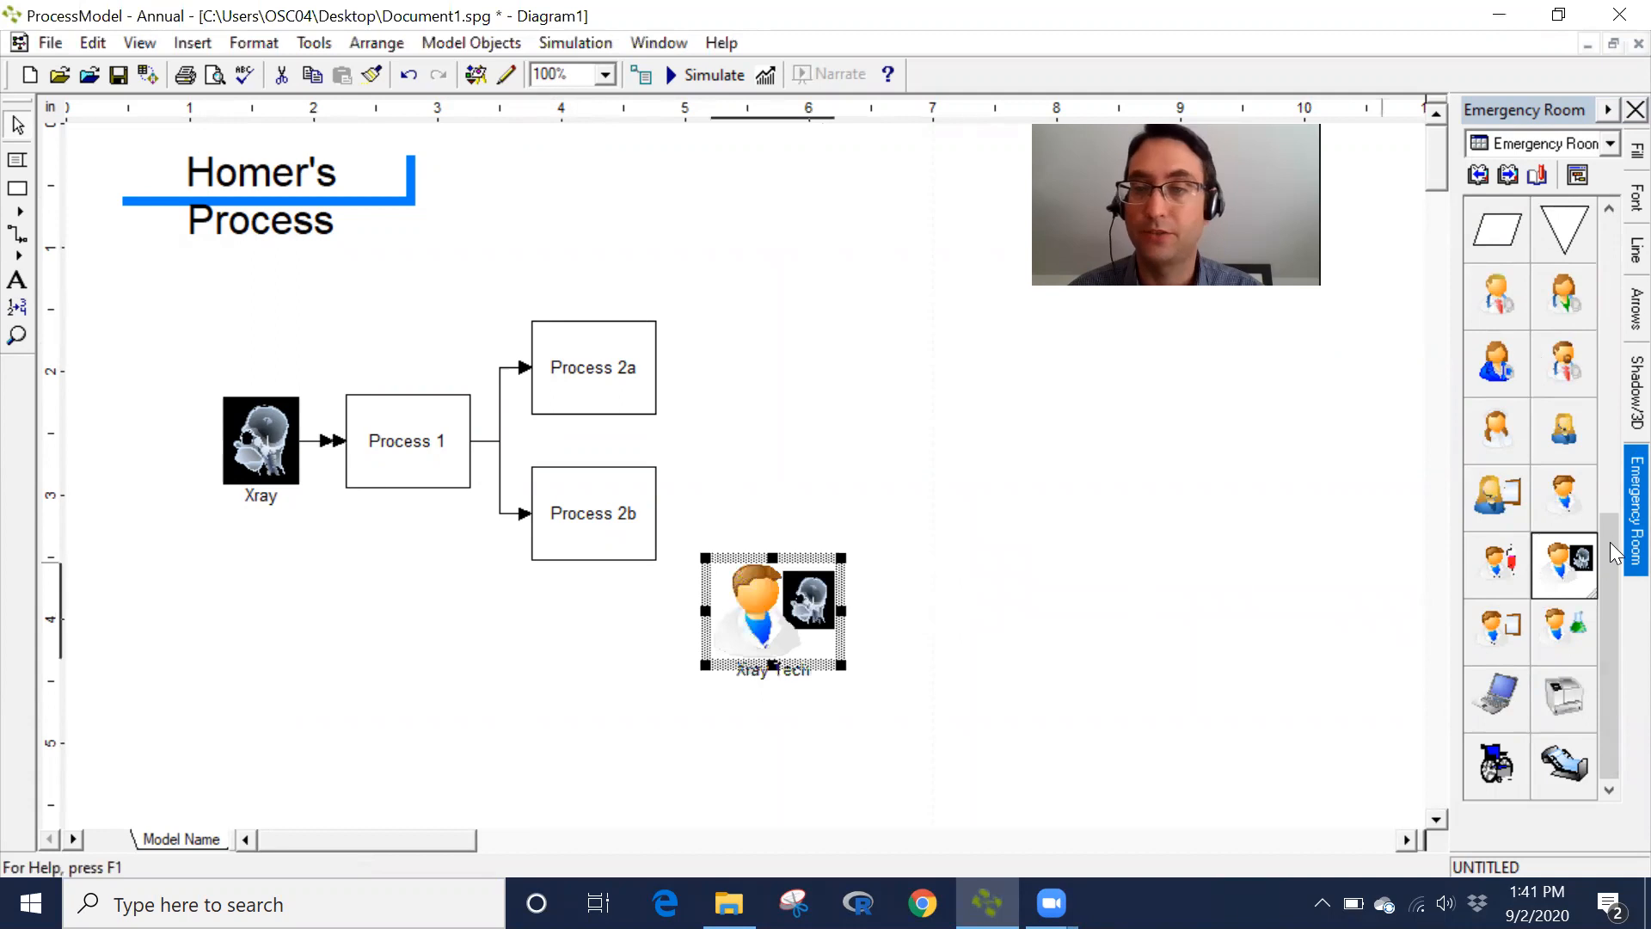
left_click_drag(1560, 564, 512, 271)
left_click(741, 252)
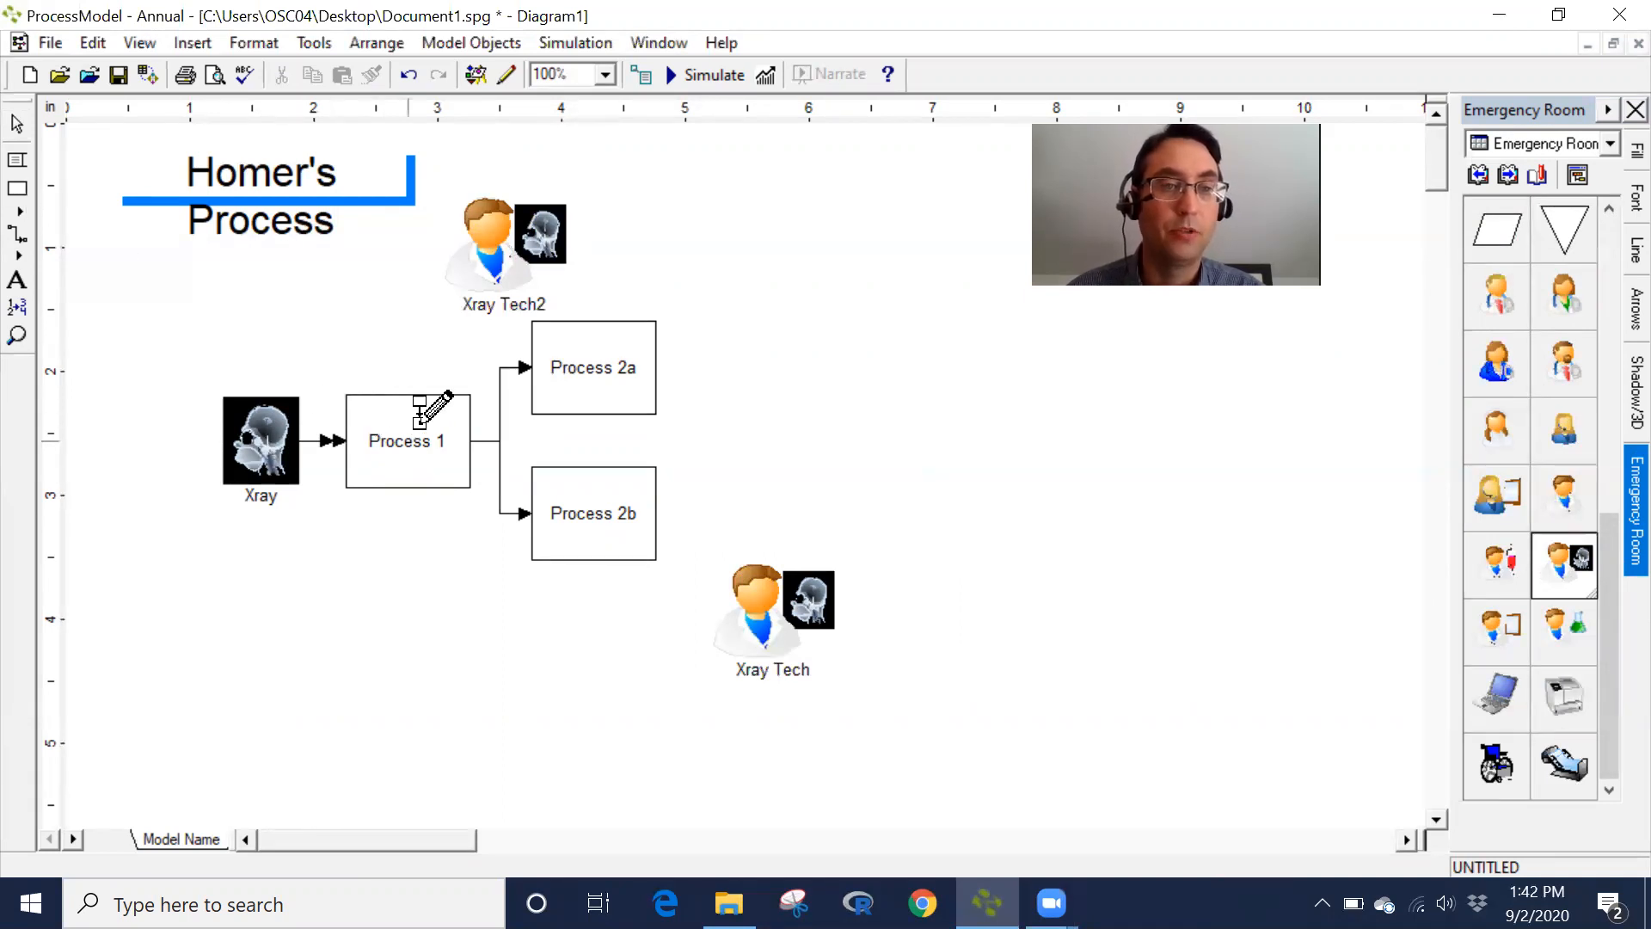
left_click_drag(428, 405, 1064, 506)
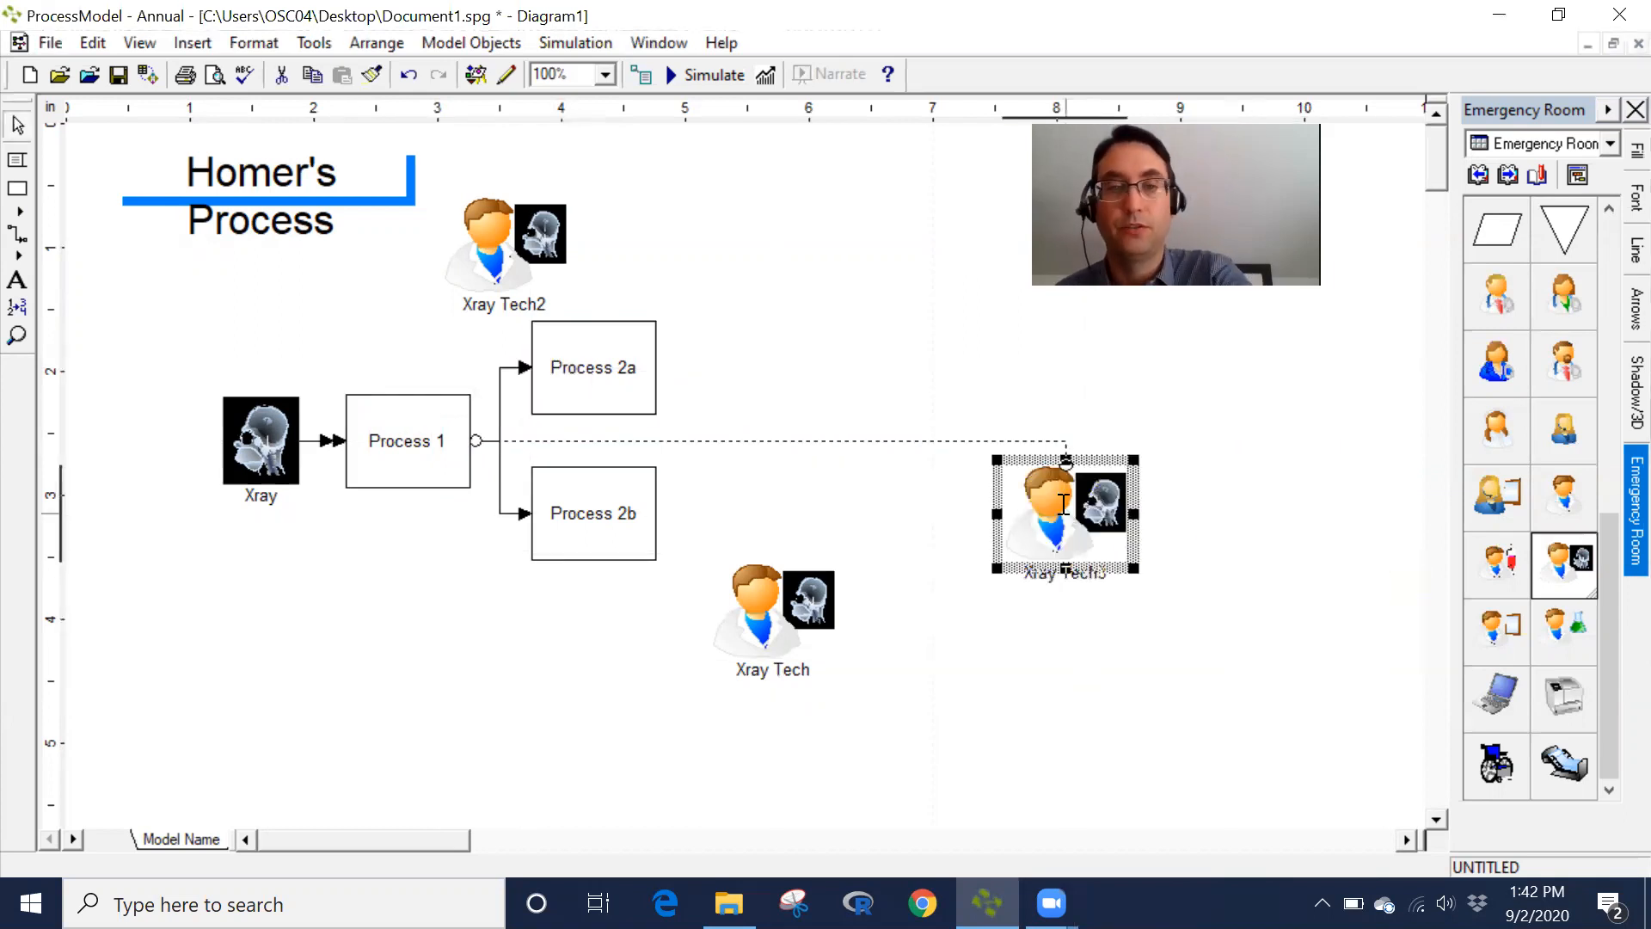
key("Delete")
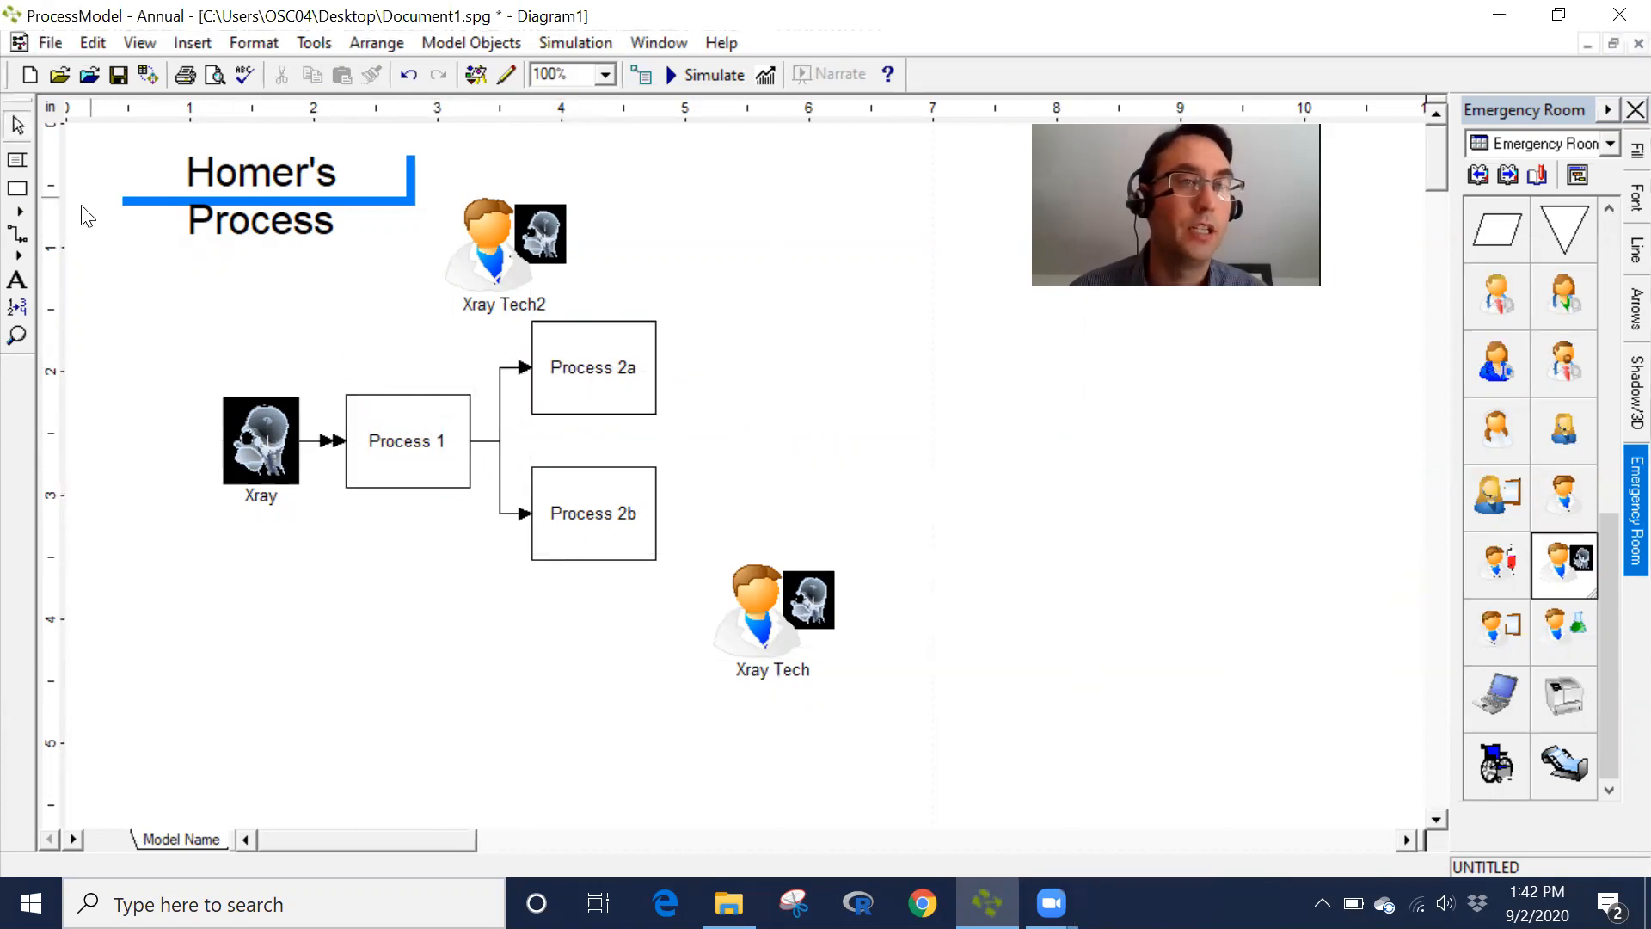
- Connect Process 1 and Process 2a to the upper Xray Tech2 resource with resource connectors
left_click(19, 240)
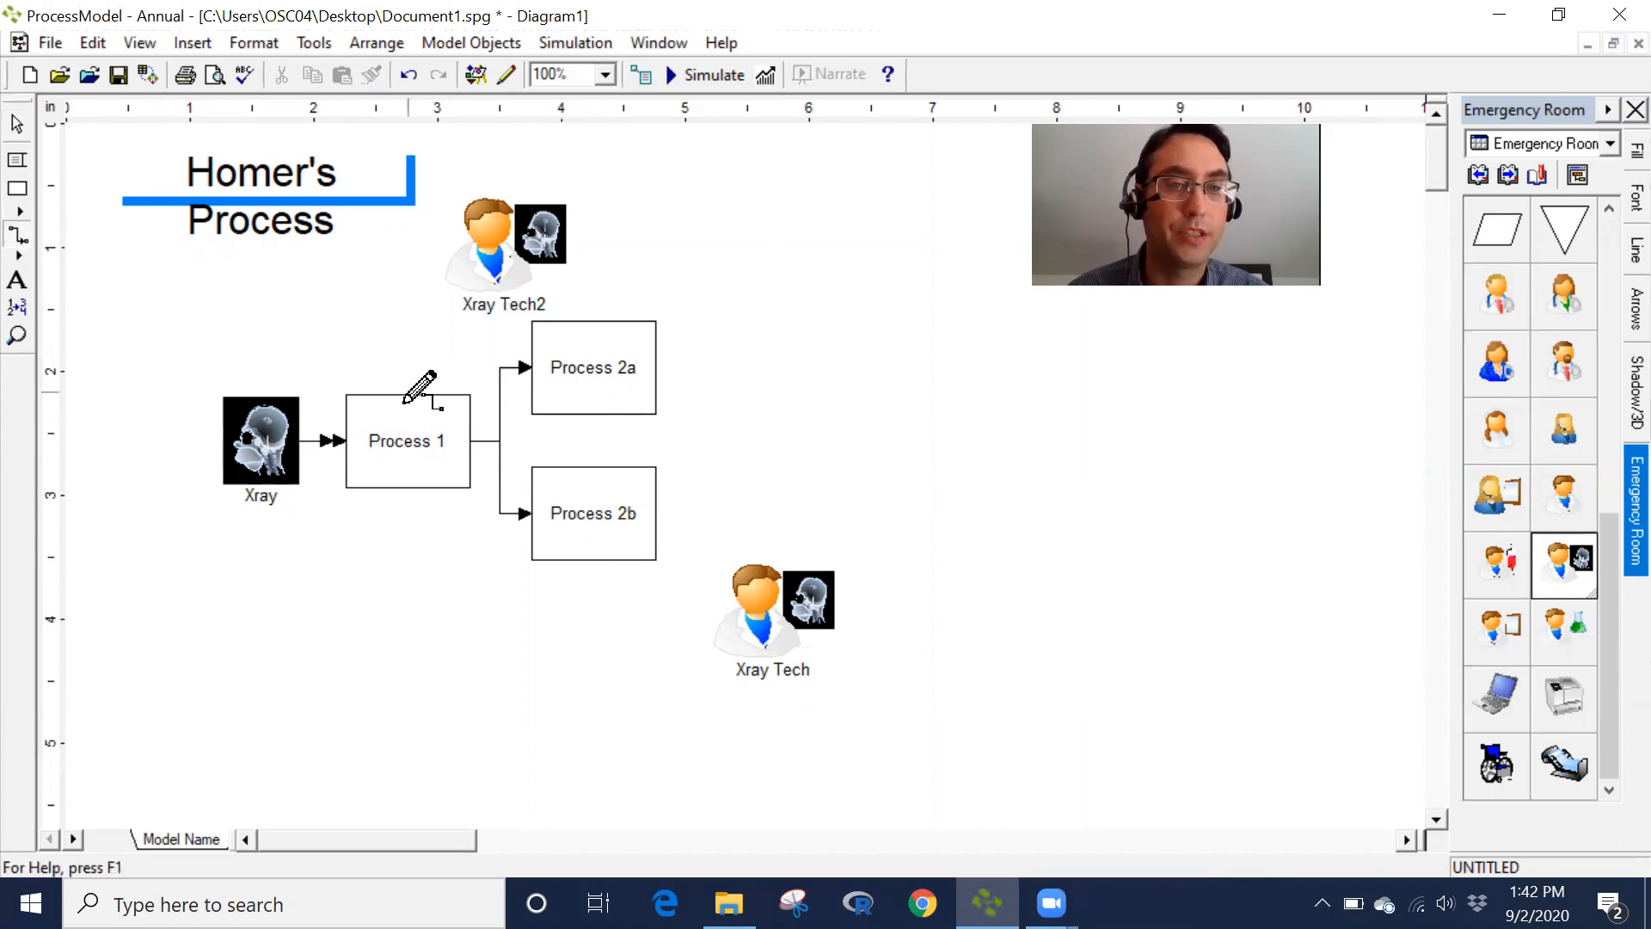
mouse_move(414, 397)
left_mouse_down()
mouse_move(485, 251)
mouse_move(440, 270)
left_mouse_up()
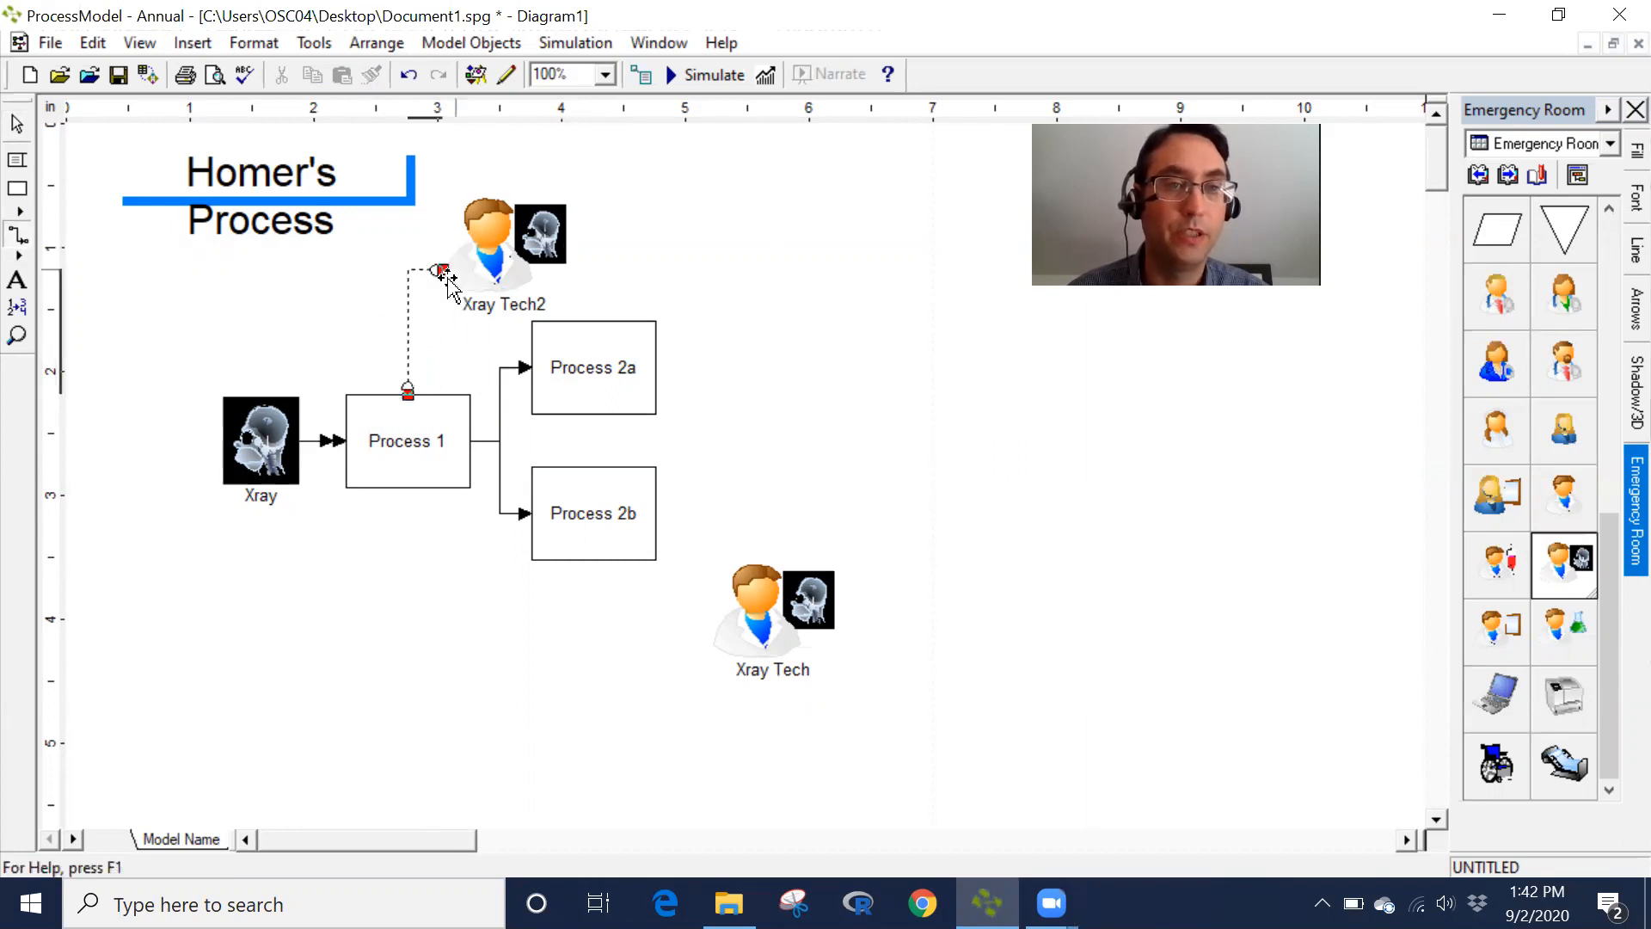
left_click(19, 232)
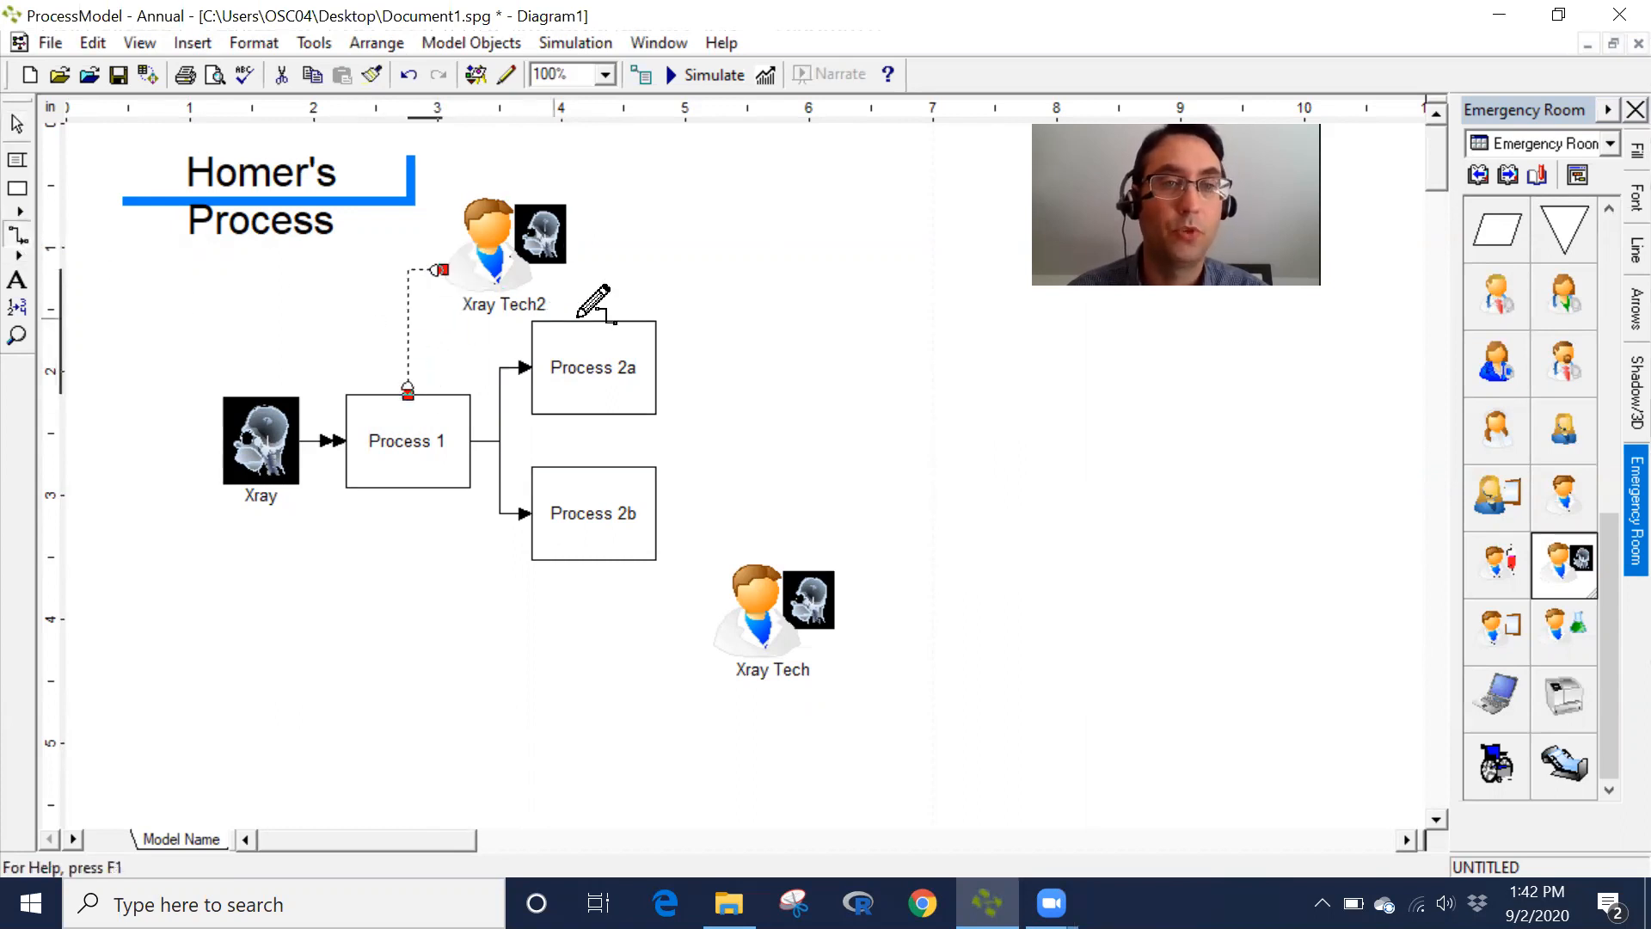
left_click_drag(627, 320, 572, 246)
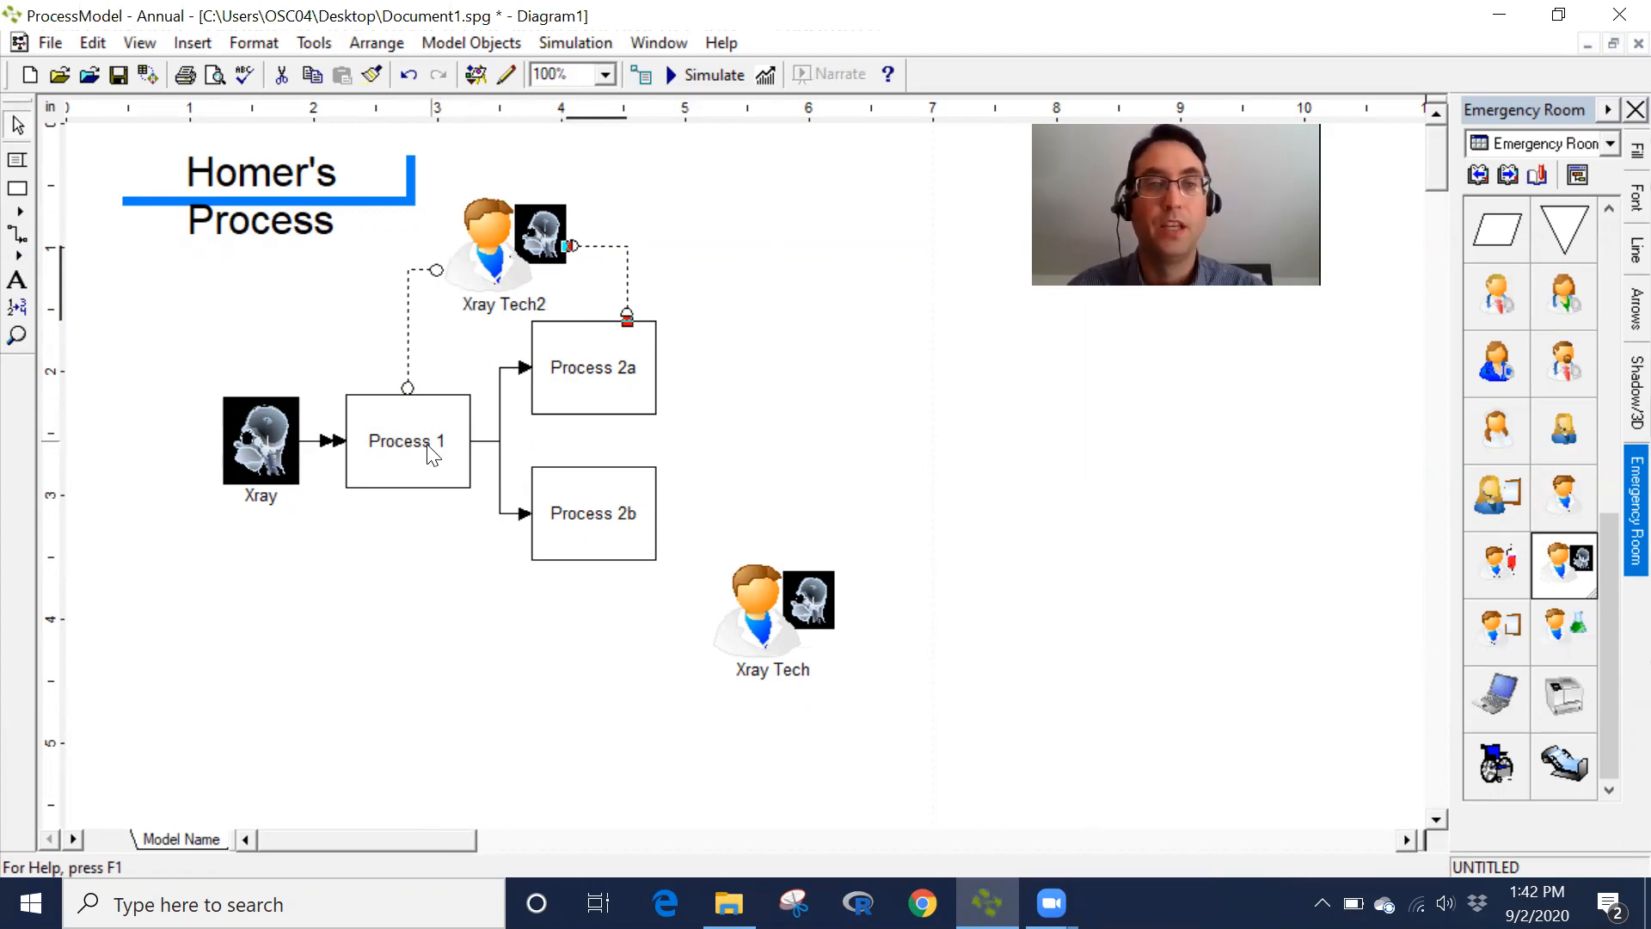
- Open the properties of the resource connection between Process 1 and Xray Tech2 and examine its type options
double_click(410, 328)
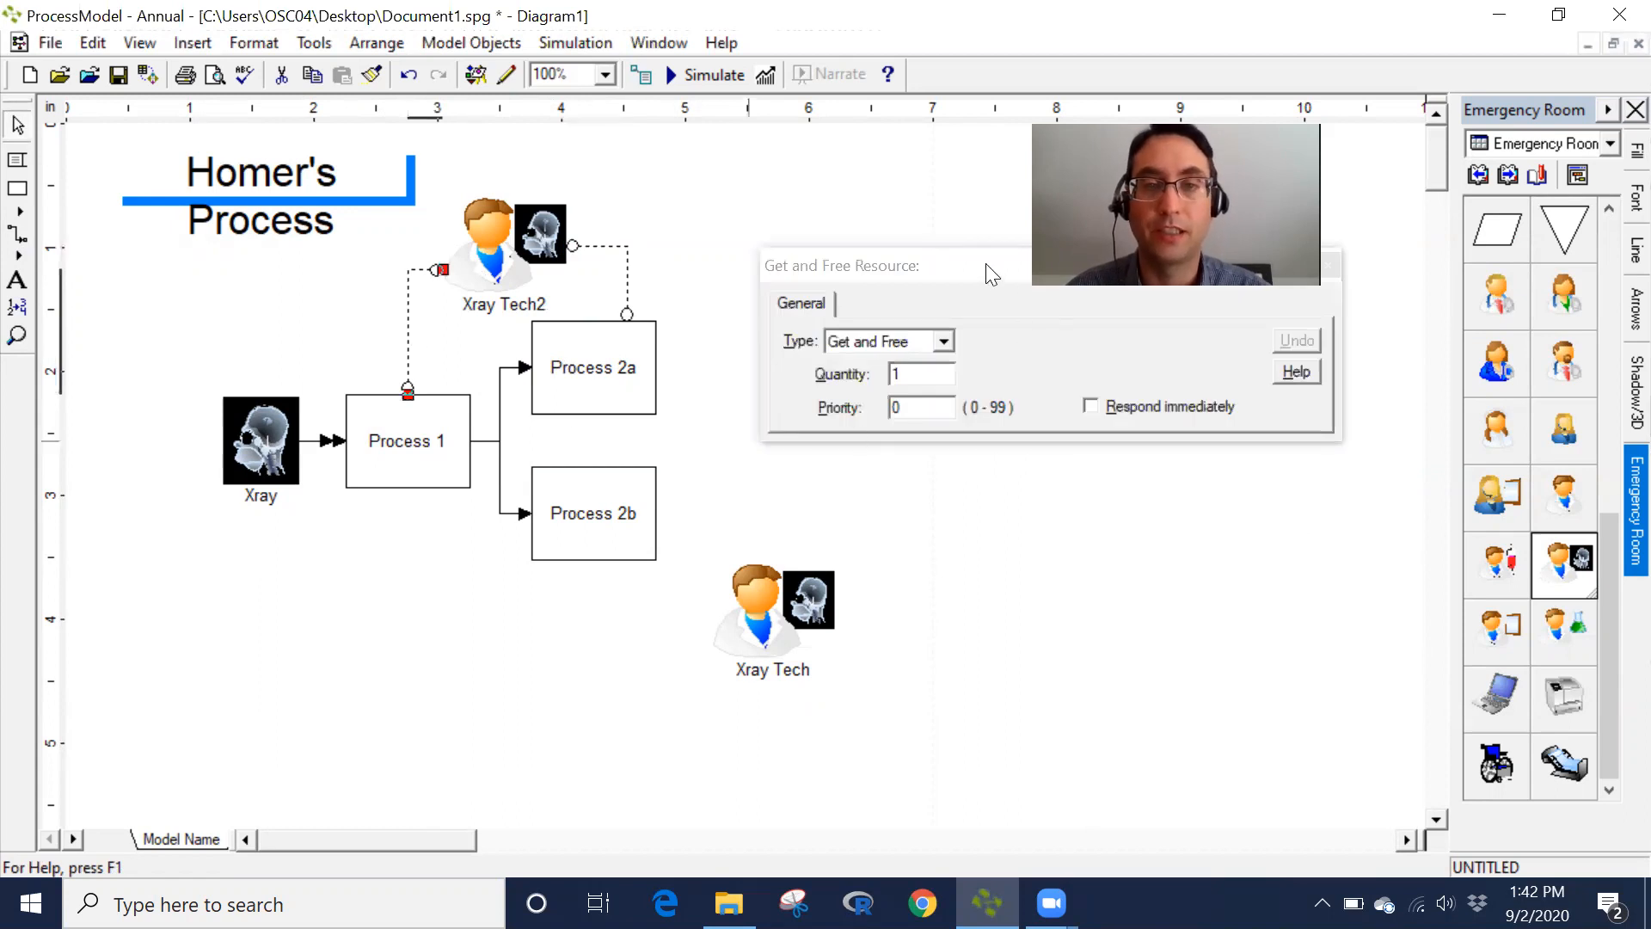
left_click_drag(984, 268, 1004, 358)
left_click(879, 432)
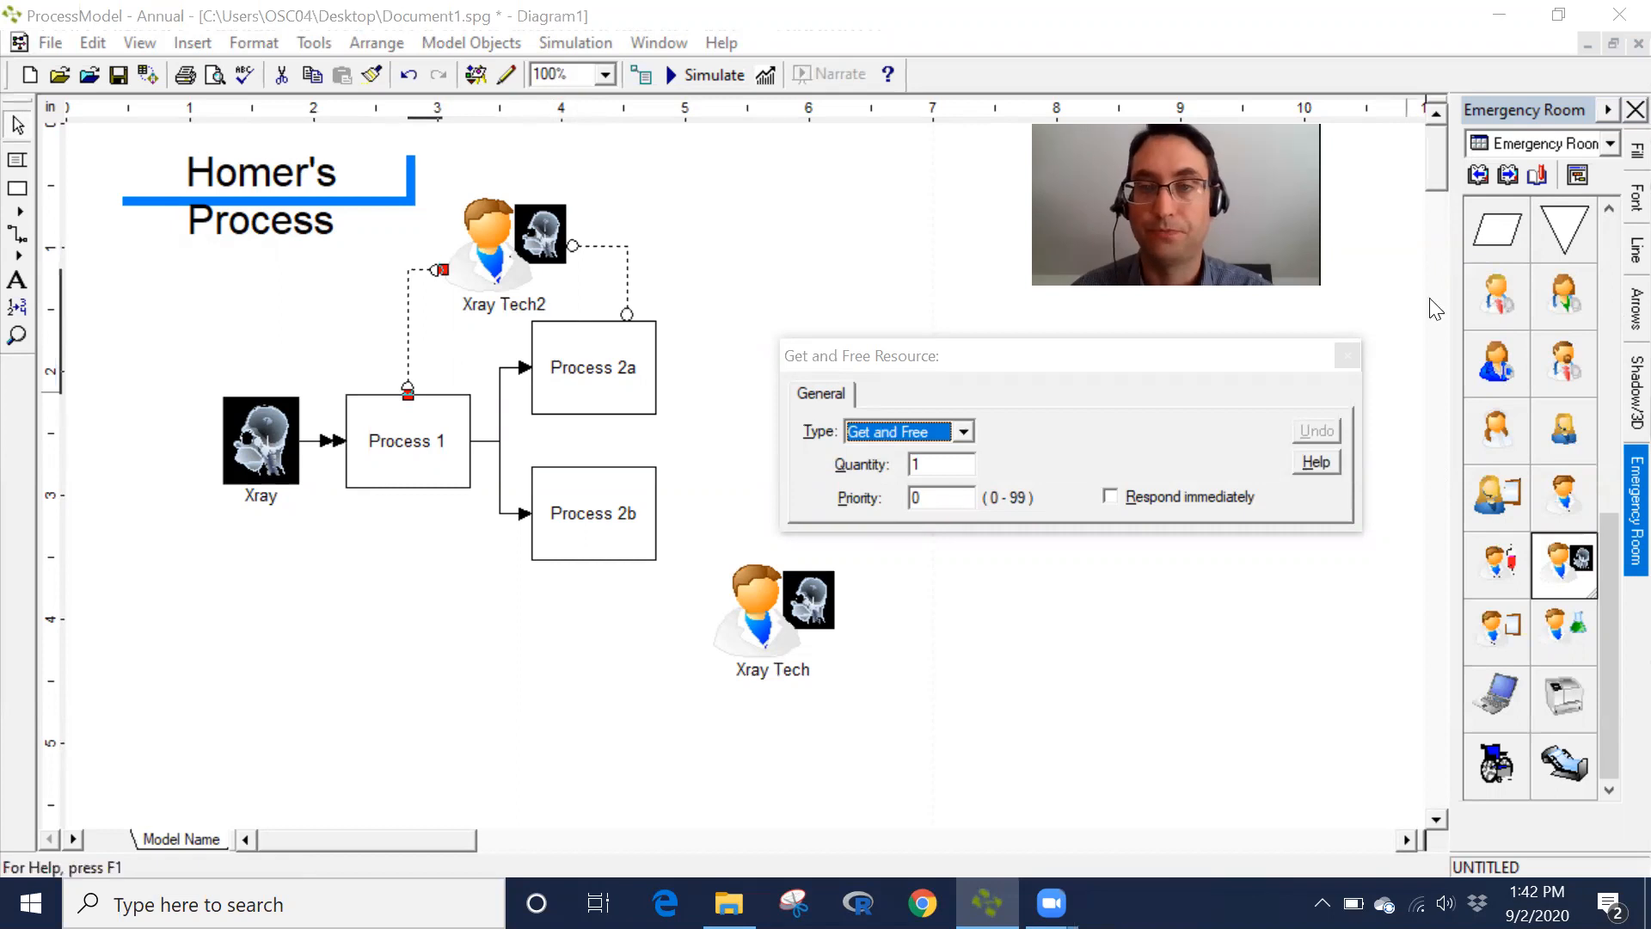
left_click(1344, 355)
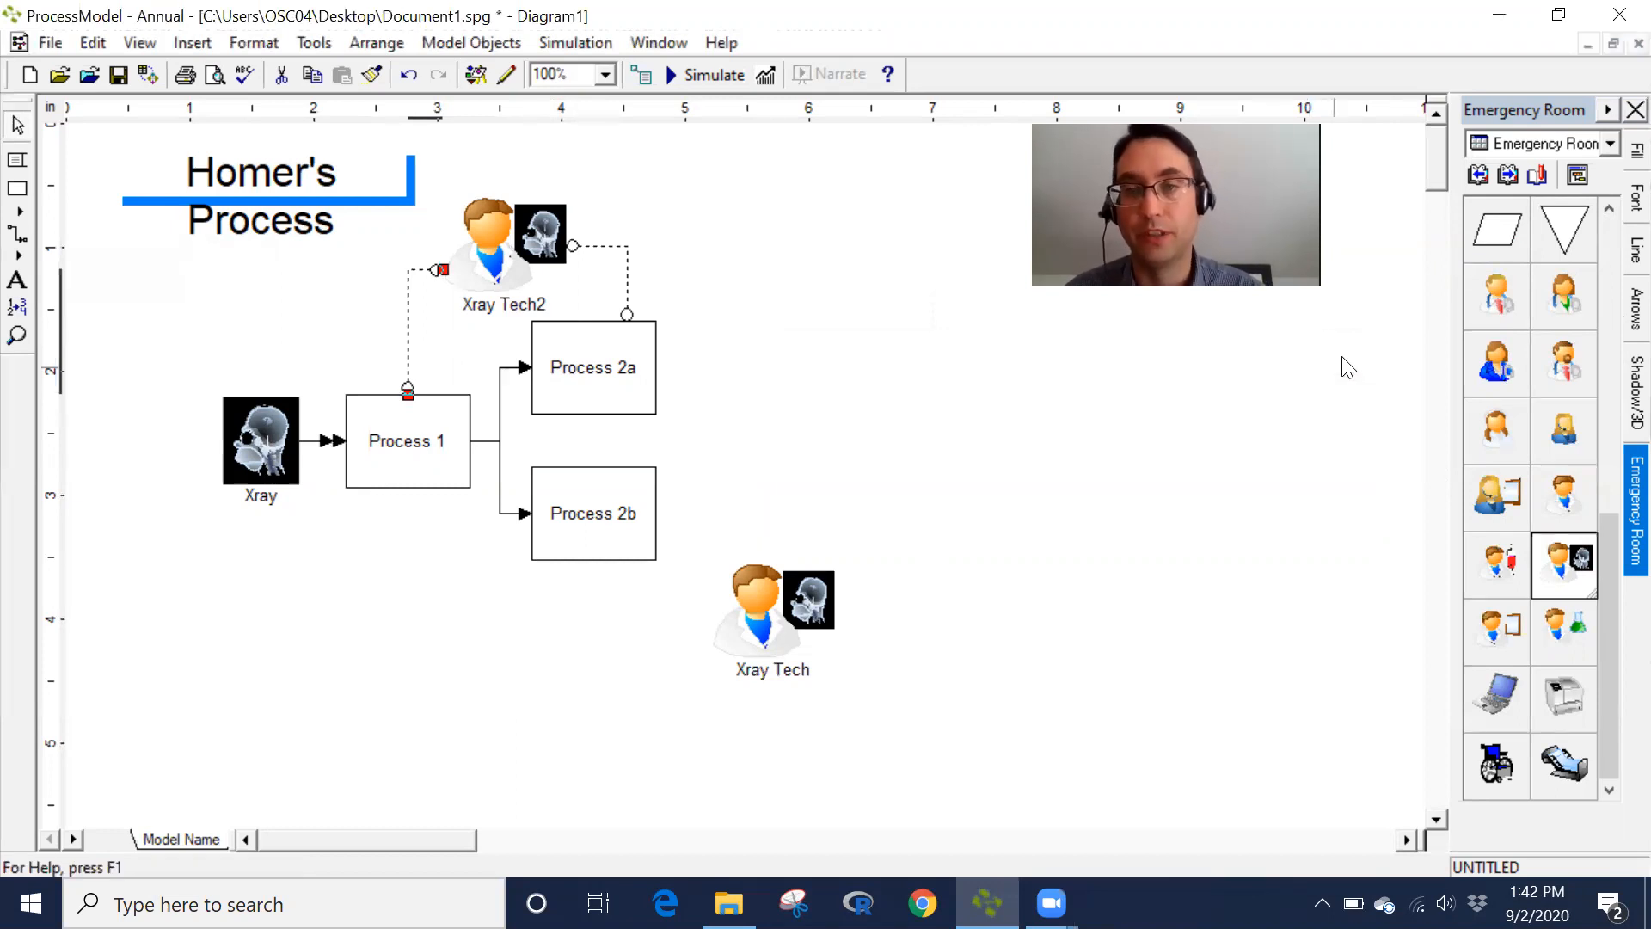
- Add a new activity named Process 3 to the right of Process 2a and Process 2b
left_click(24, 198)
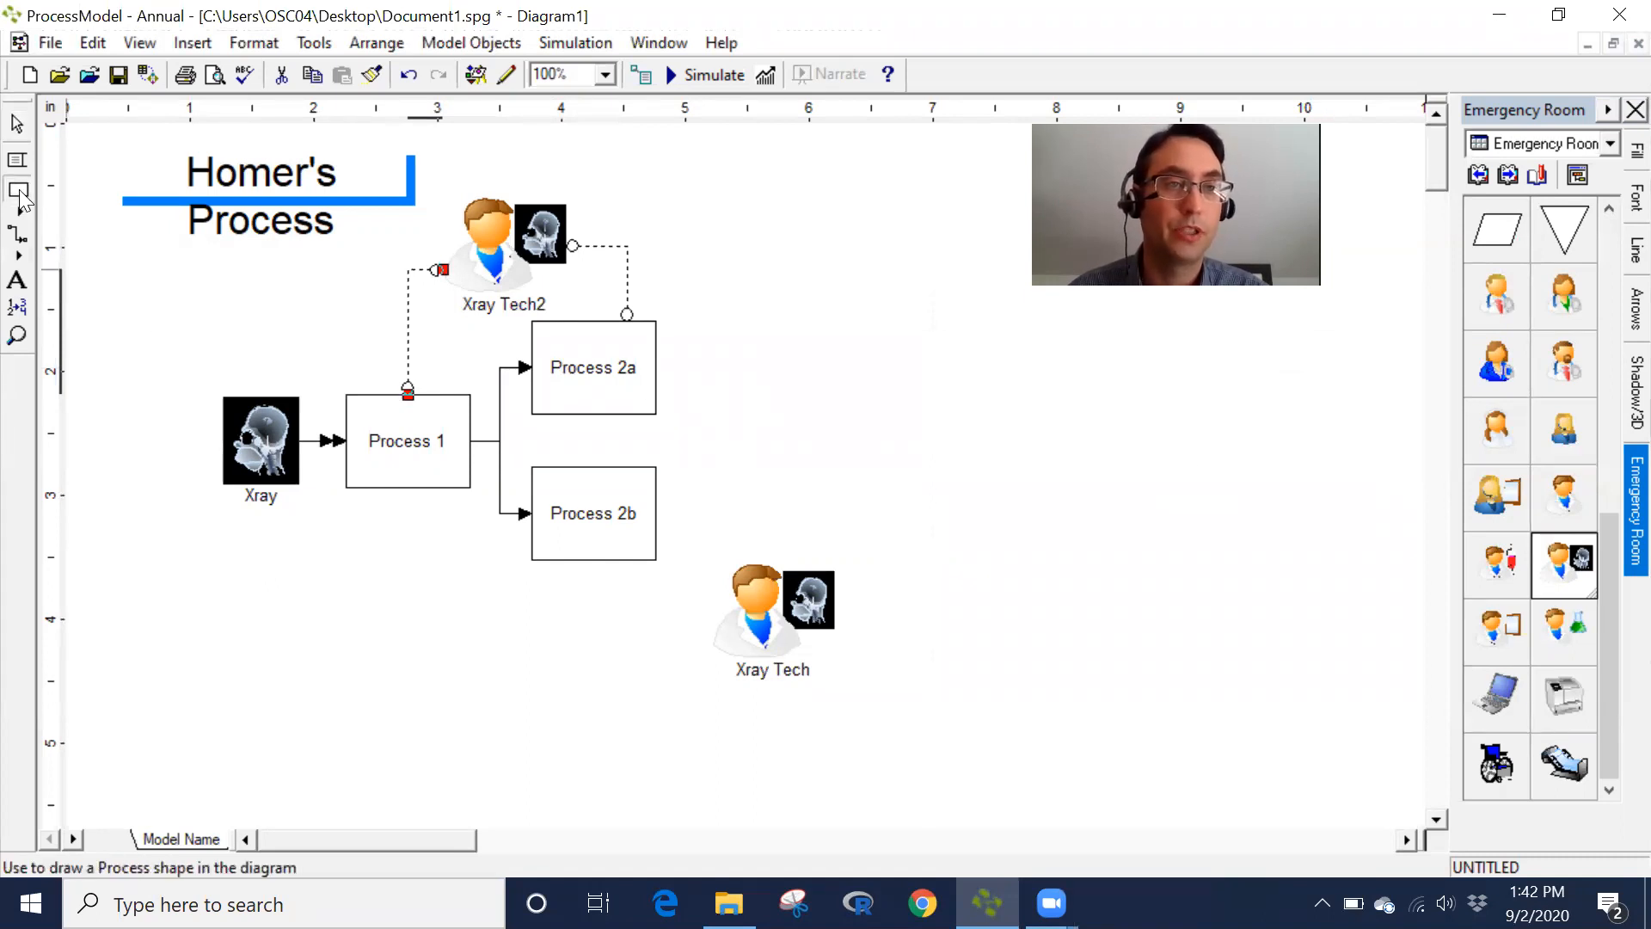
left_click(757, 443)
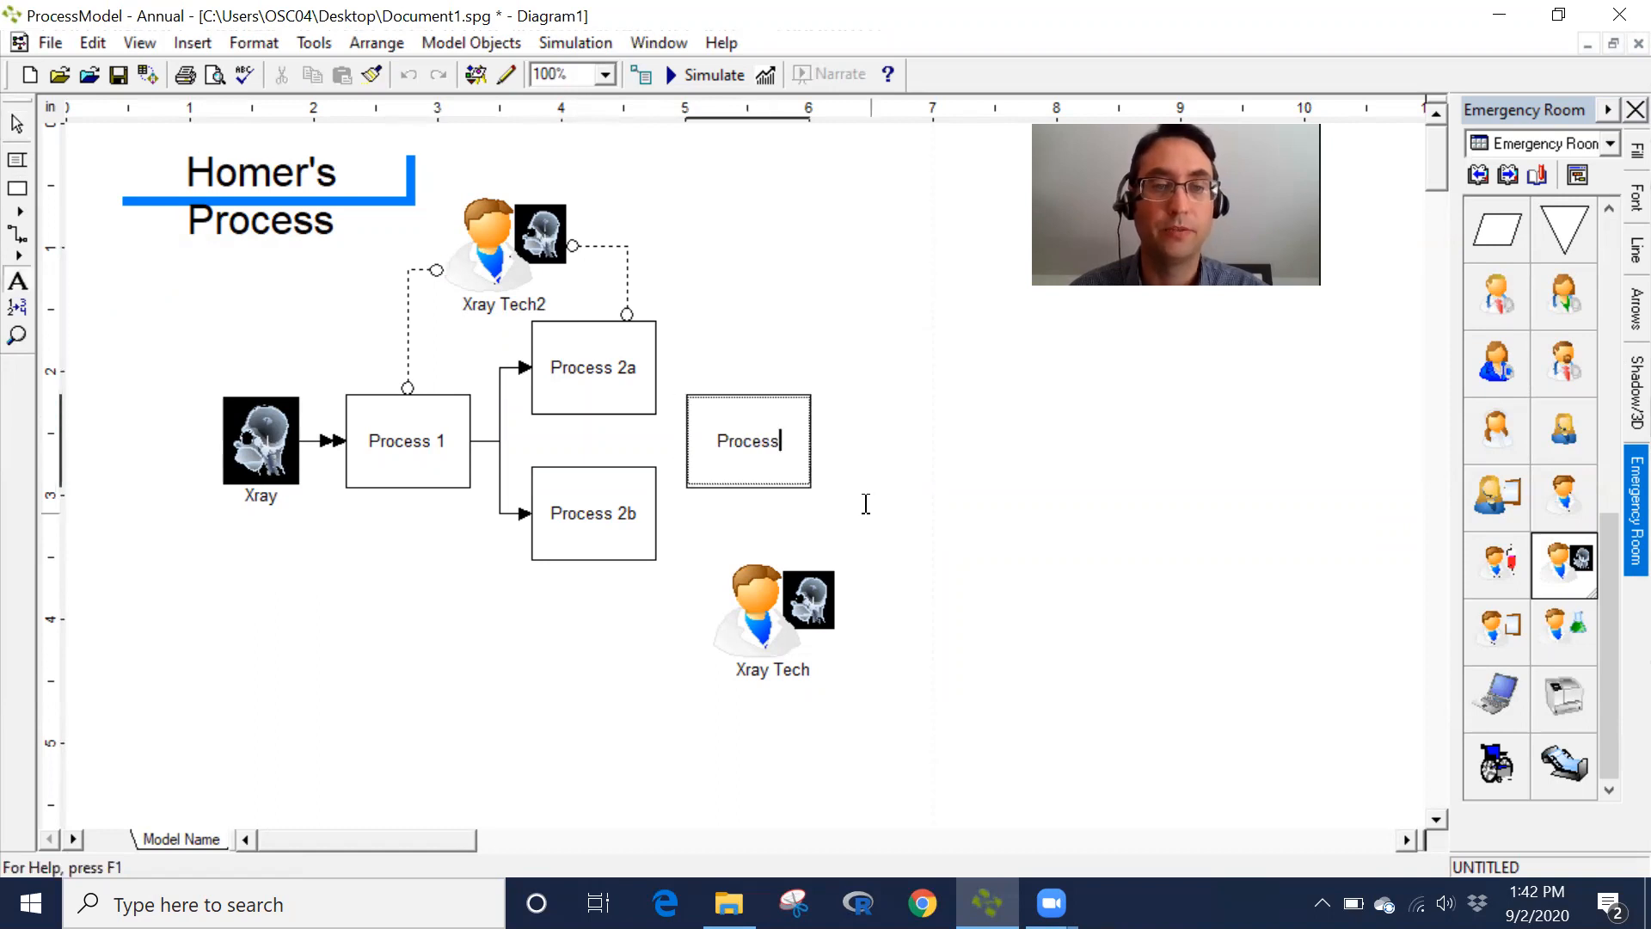
type("3")
left_click(826, 452)
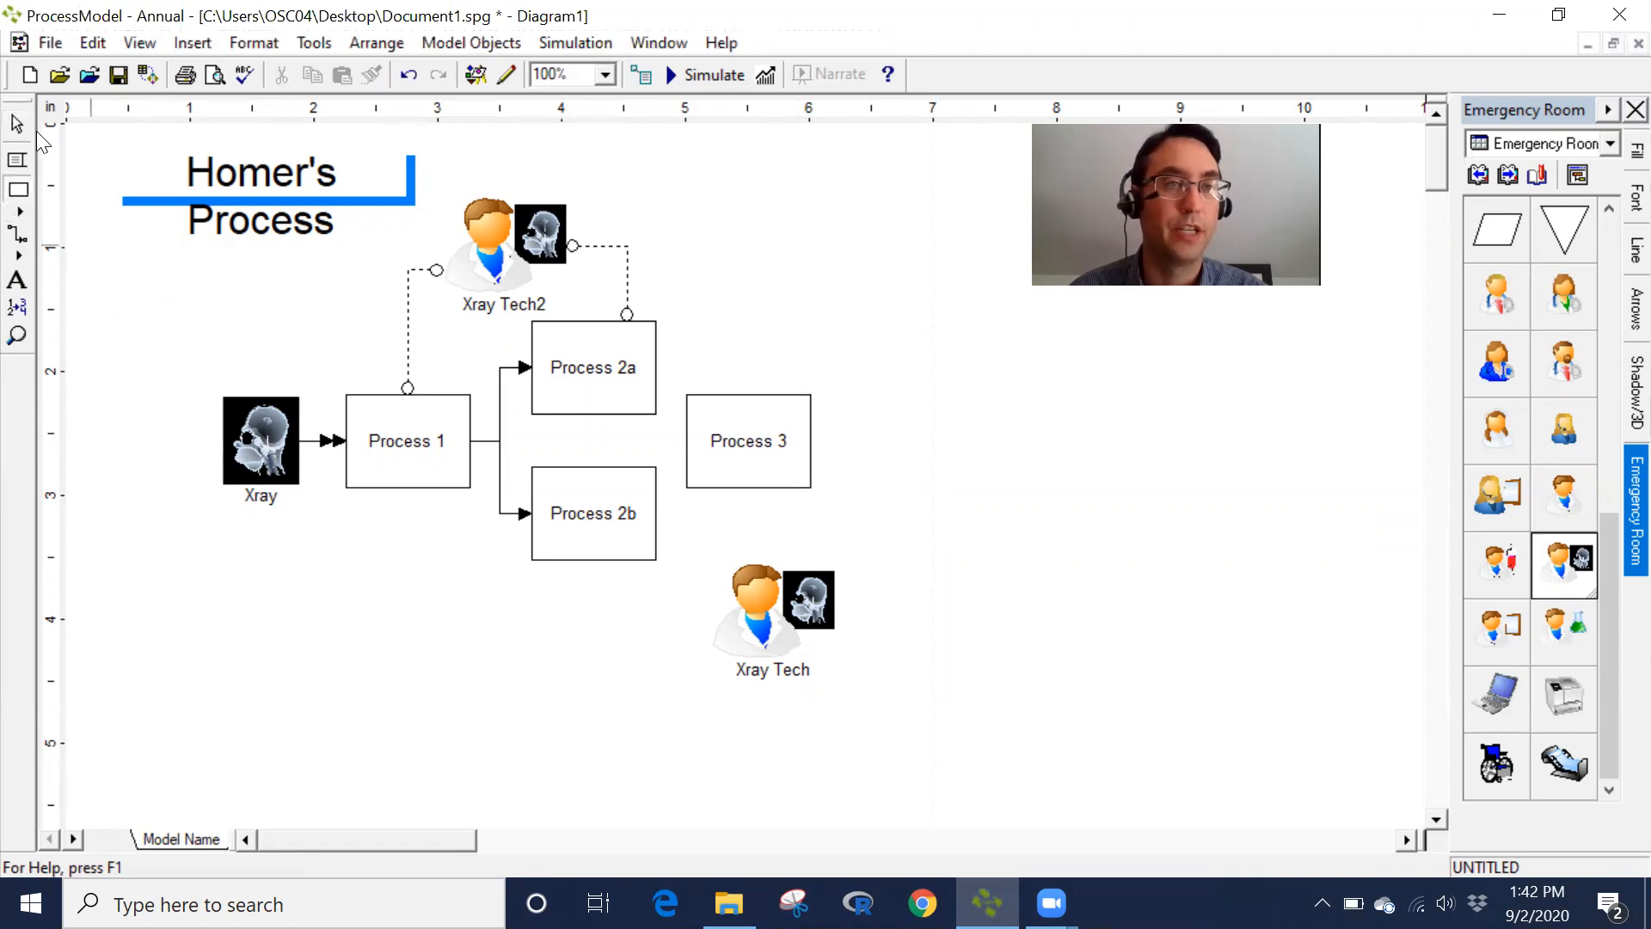
left_click(779, 396)
left_click_drag(779, 397, 804, 397)
- Connect Process 2a and Process 2b to Process 3 with flow connectors
left_click(18, 233)
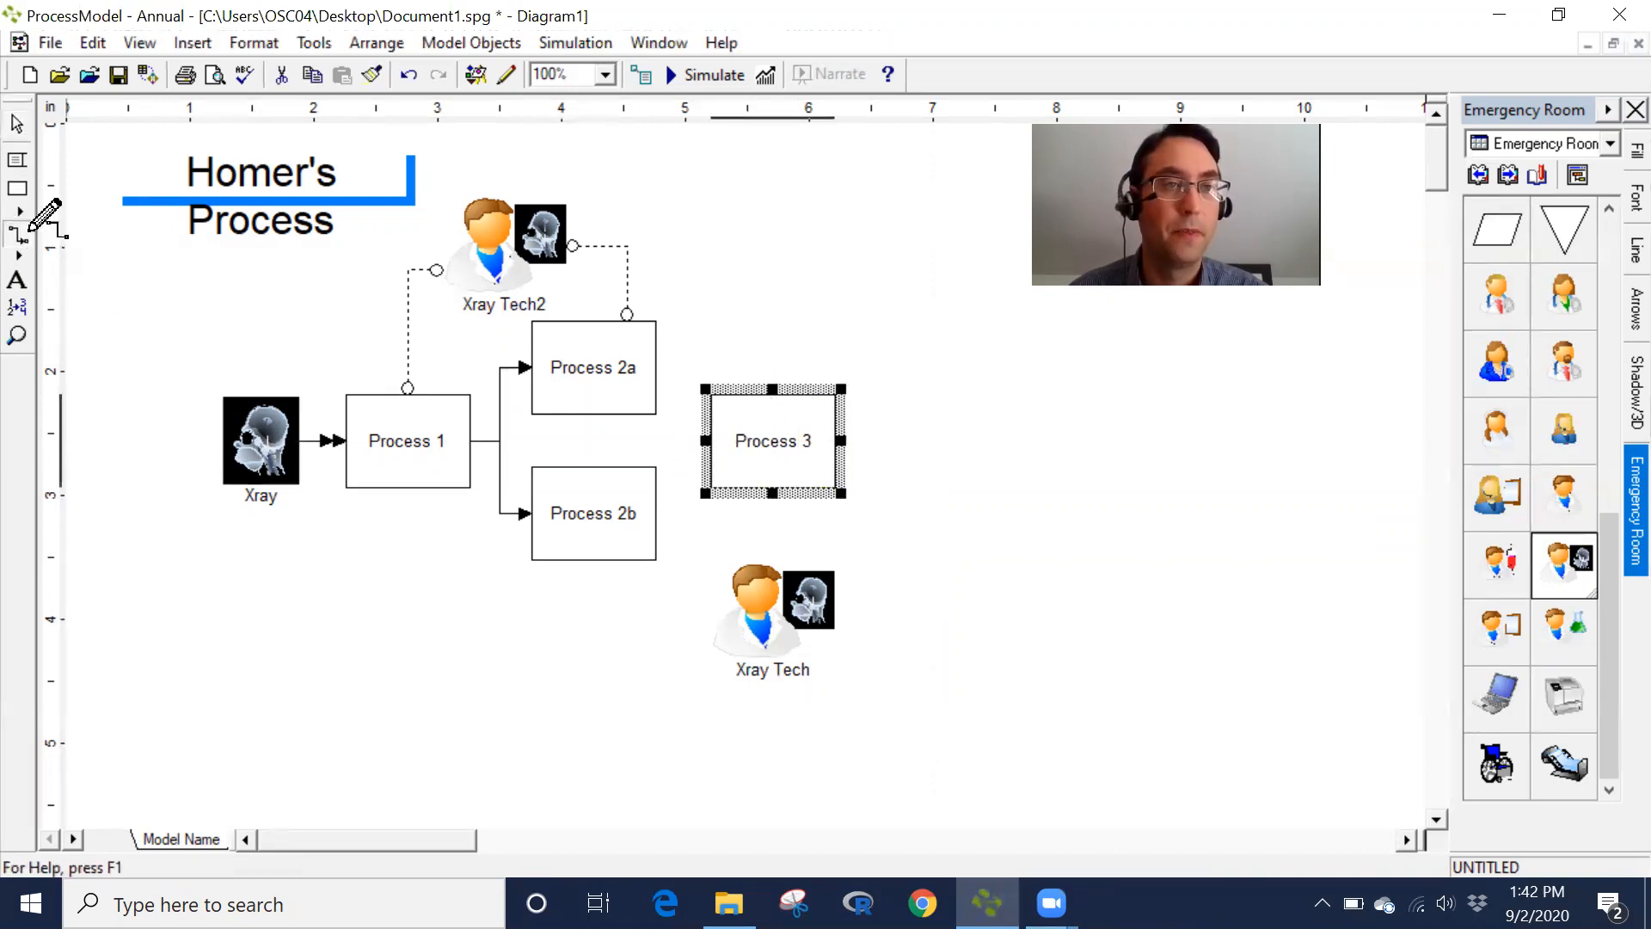
left_click_drag(656, 392, 693, 415)
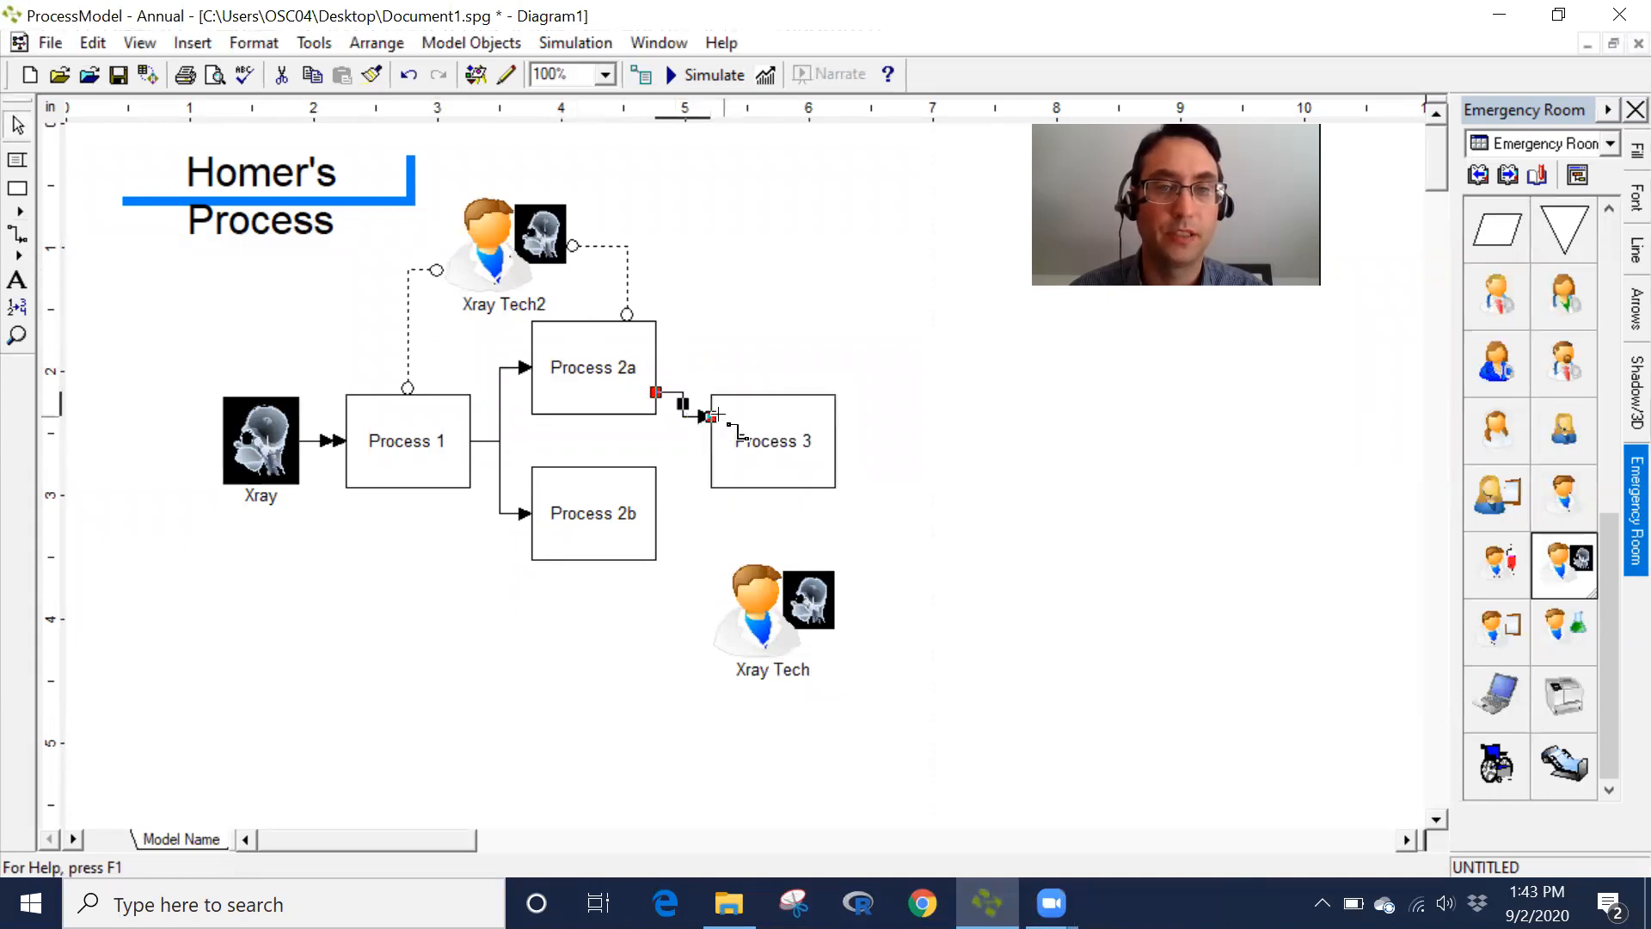
left_click(18, 234)
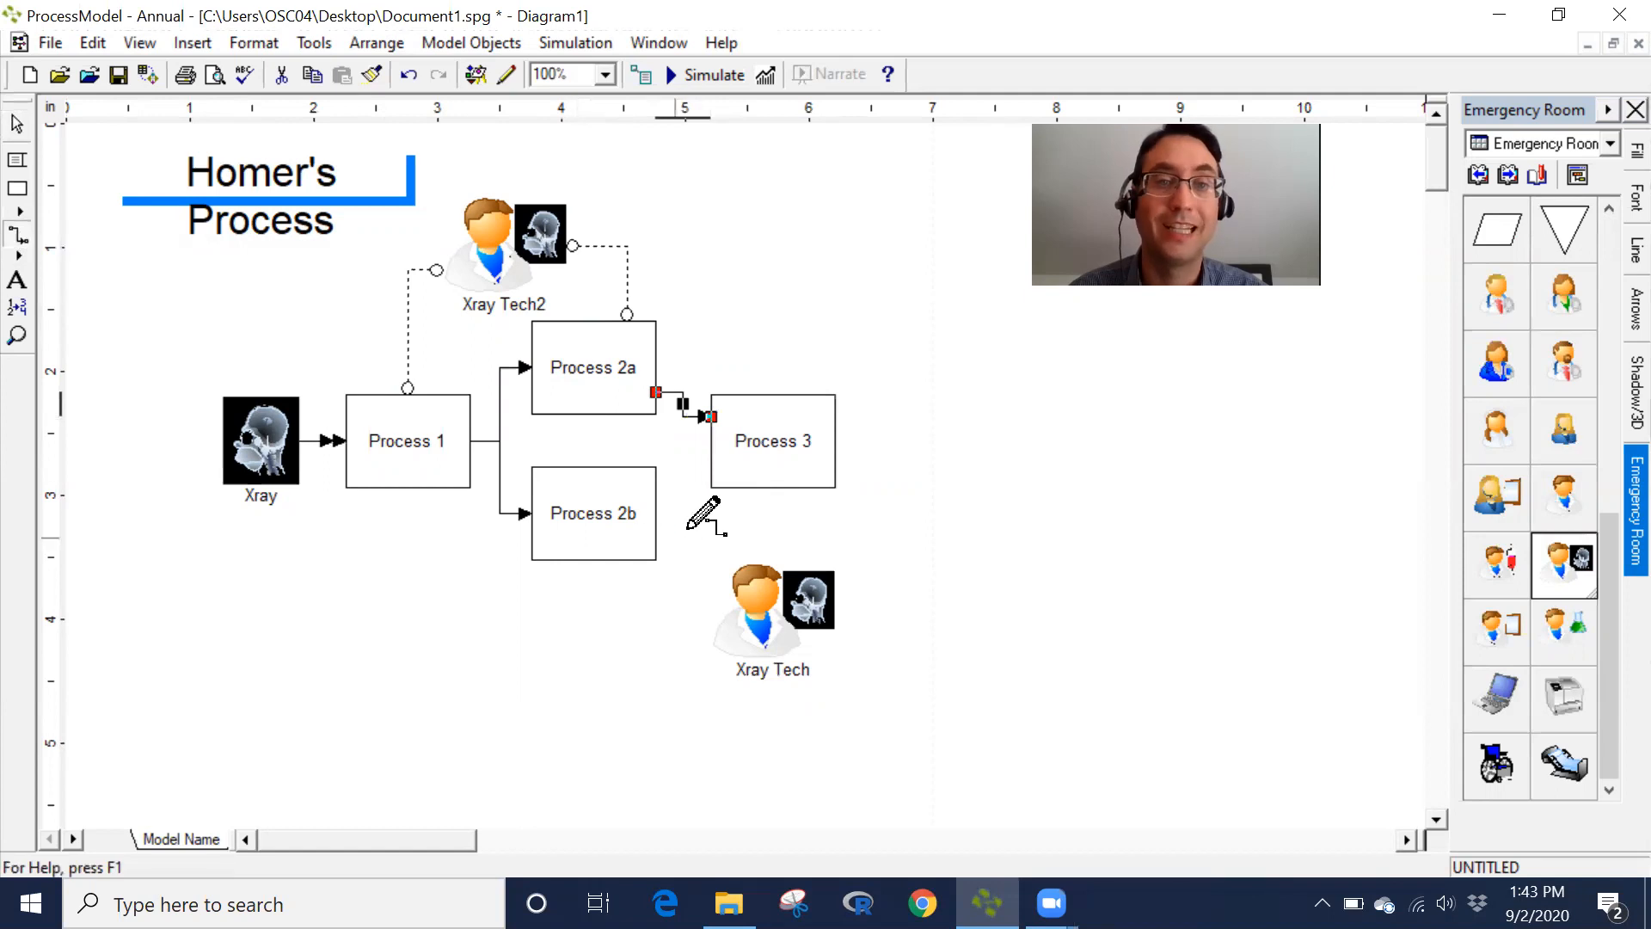
left_click_drag(668, 495, 713, 464)
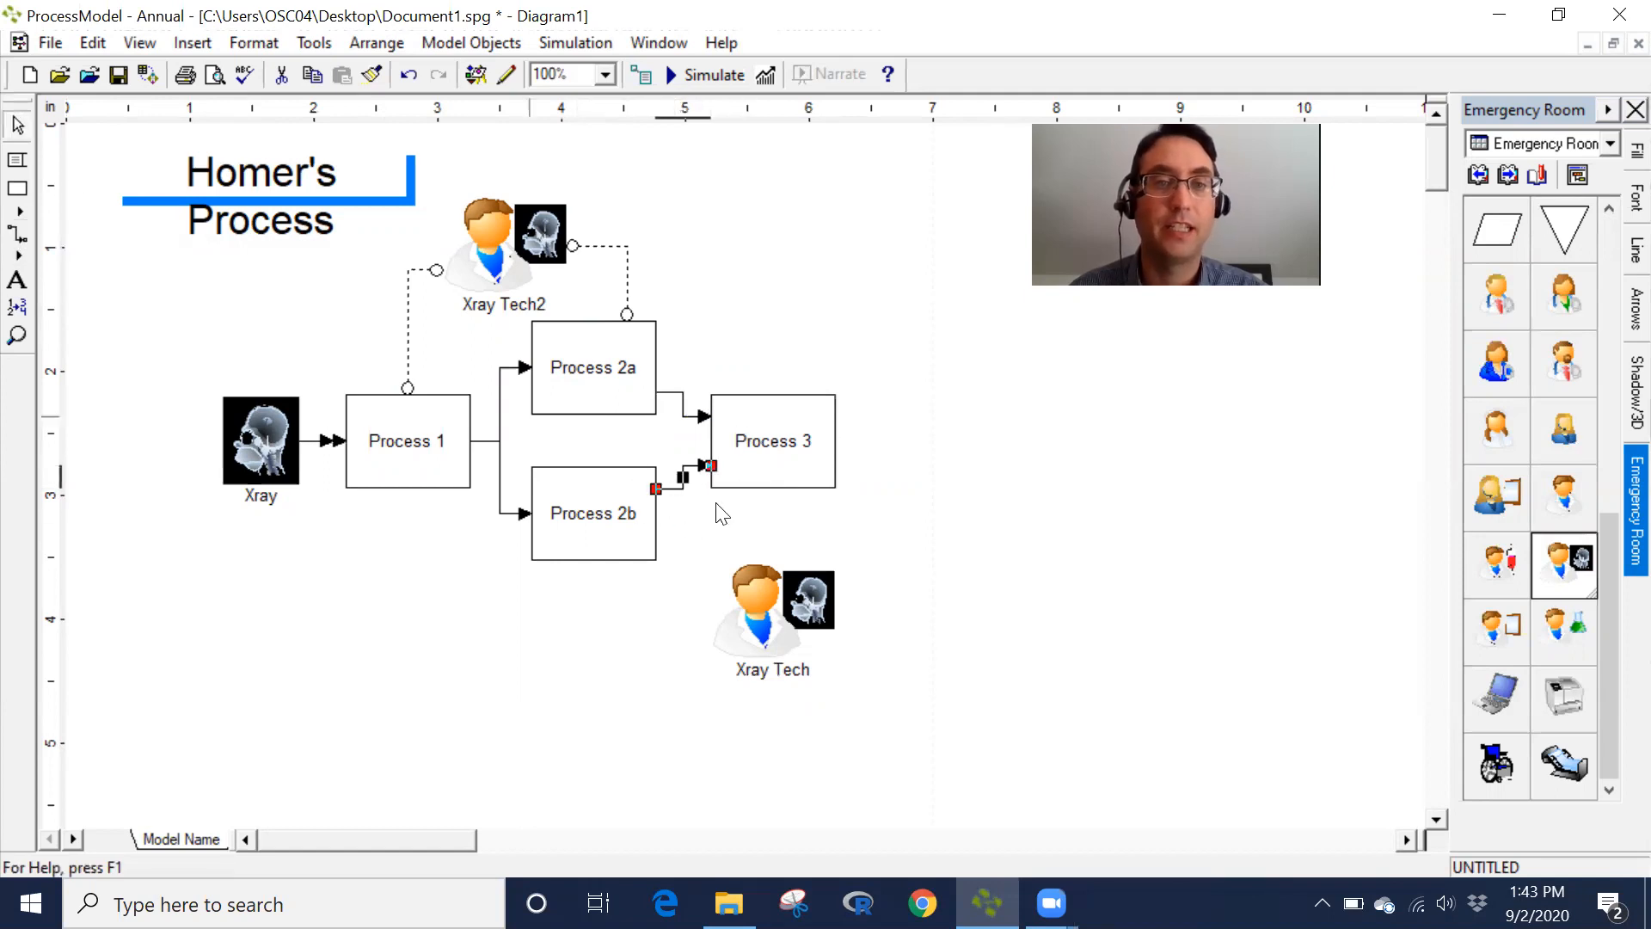
- Set Process 3's time to E(8) minutes
double_click(819, 411)
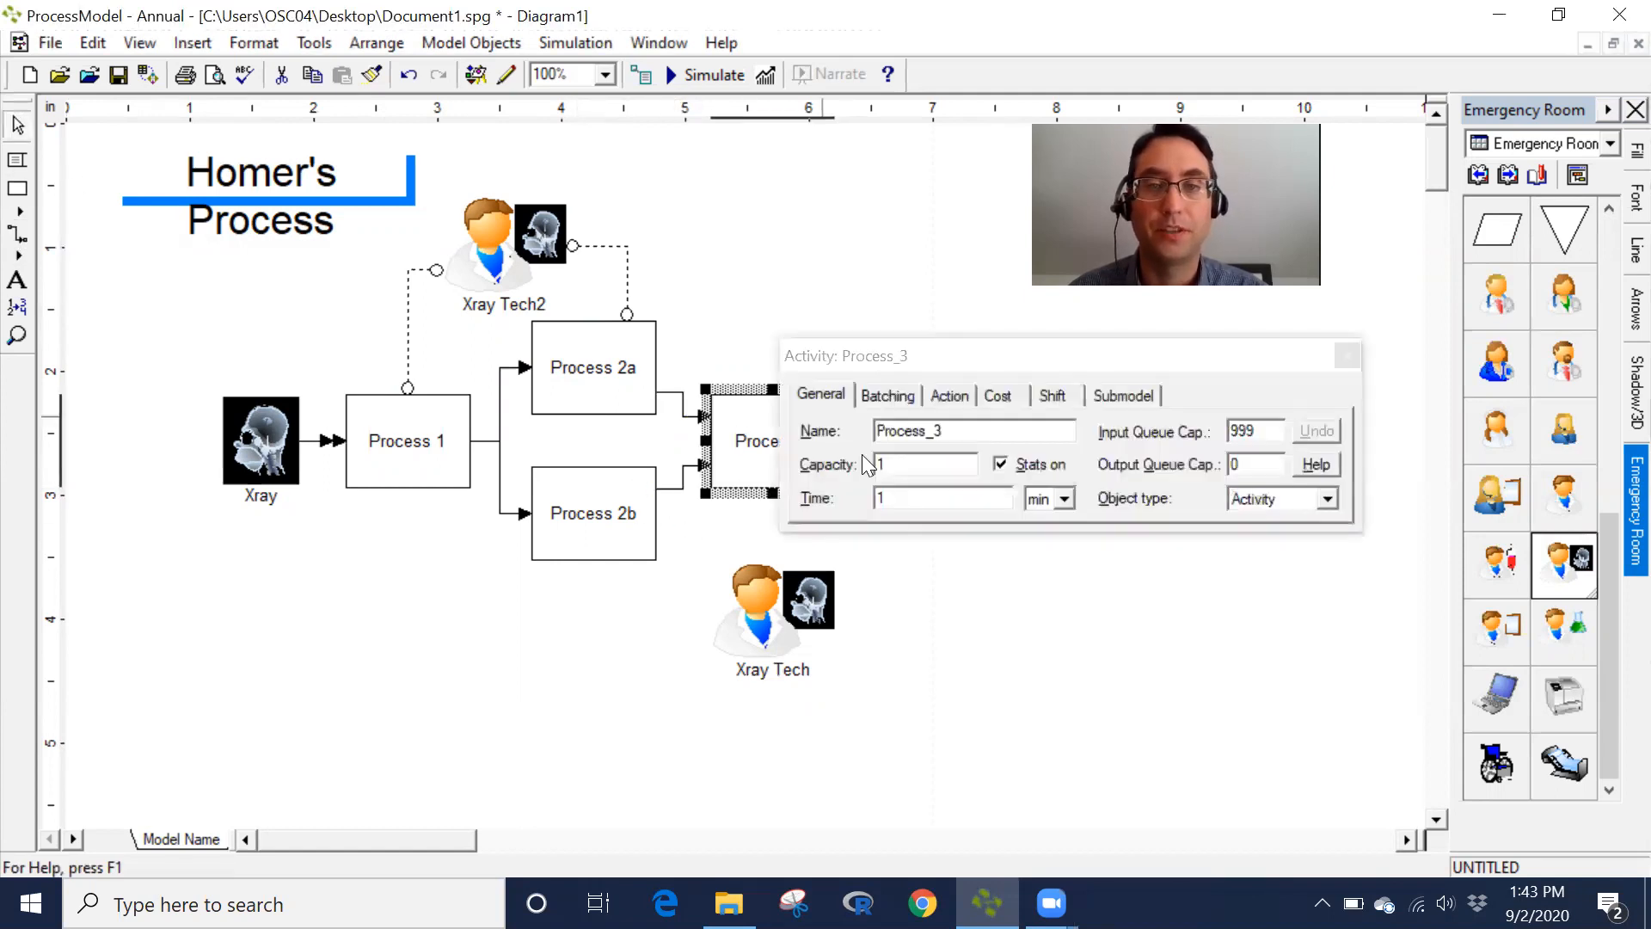
left_click(914, 499)
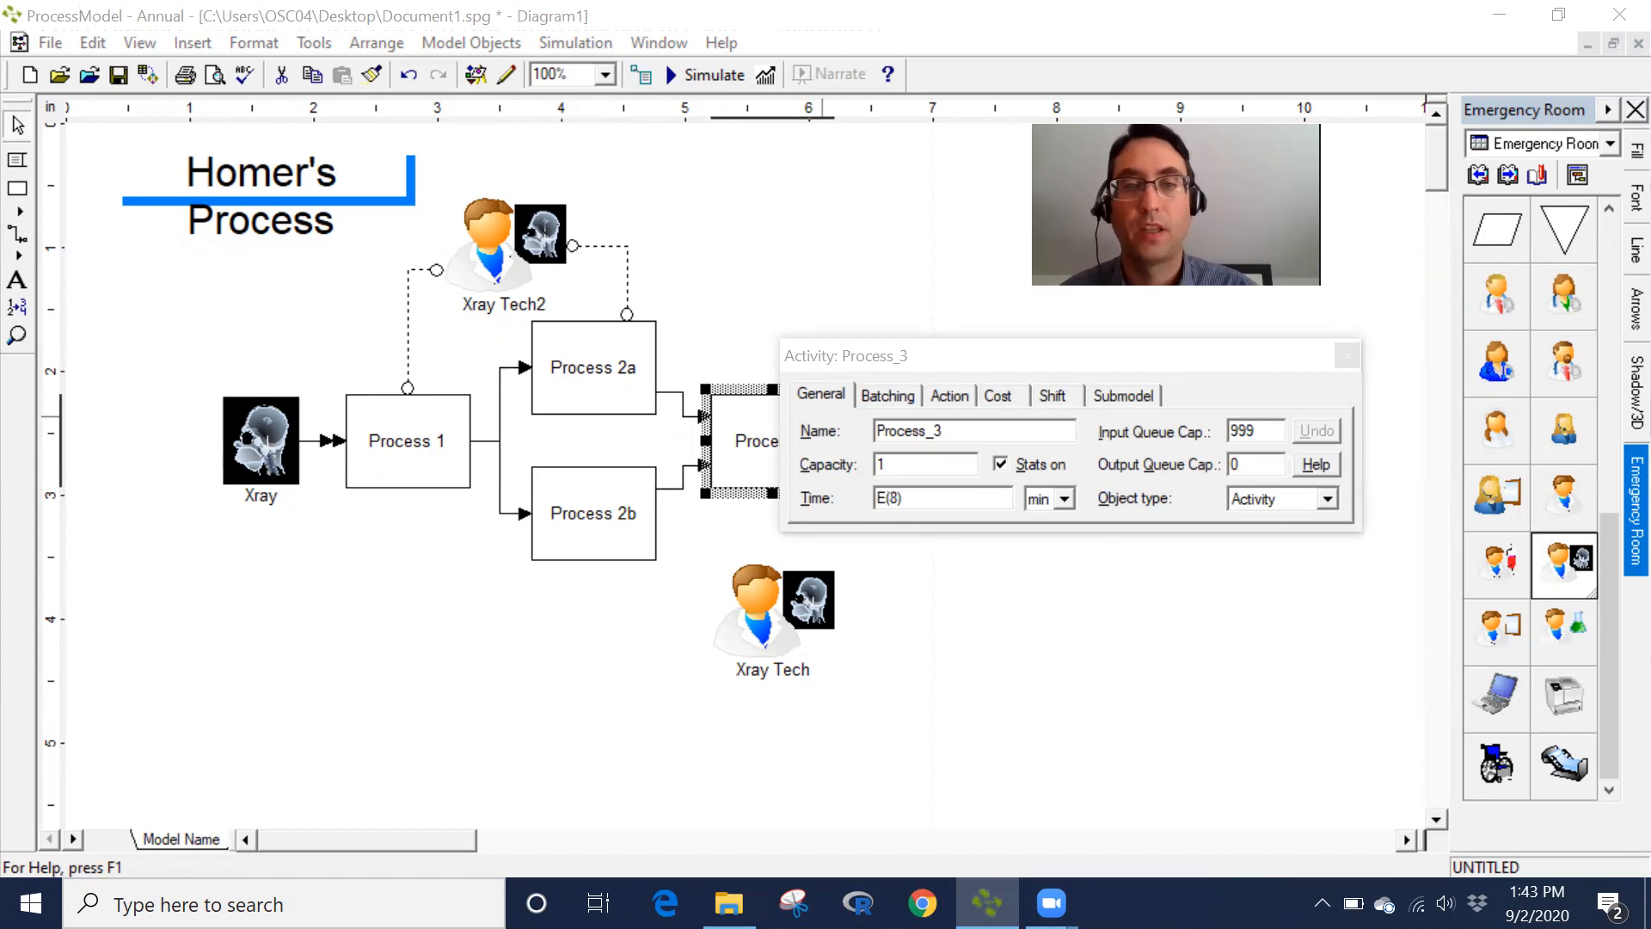
left_click(1352, 356)
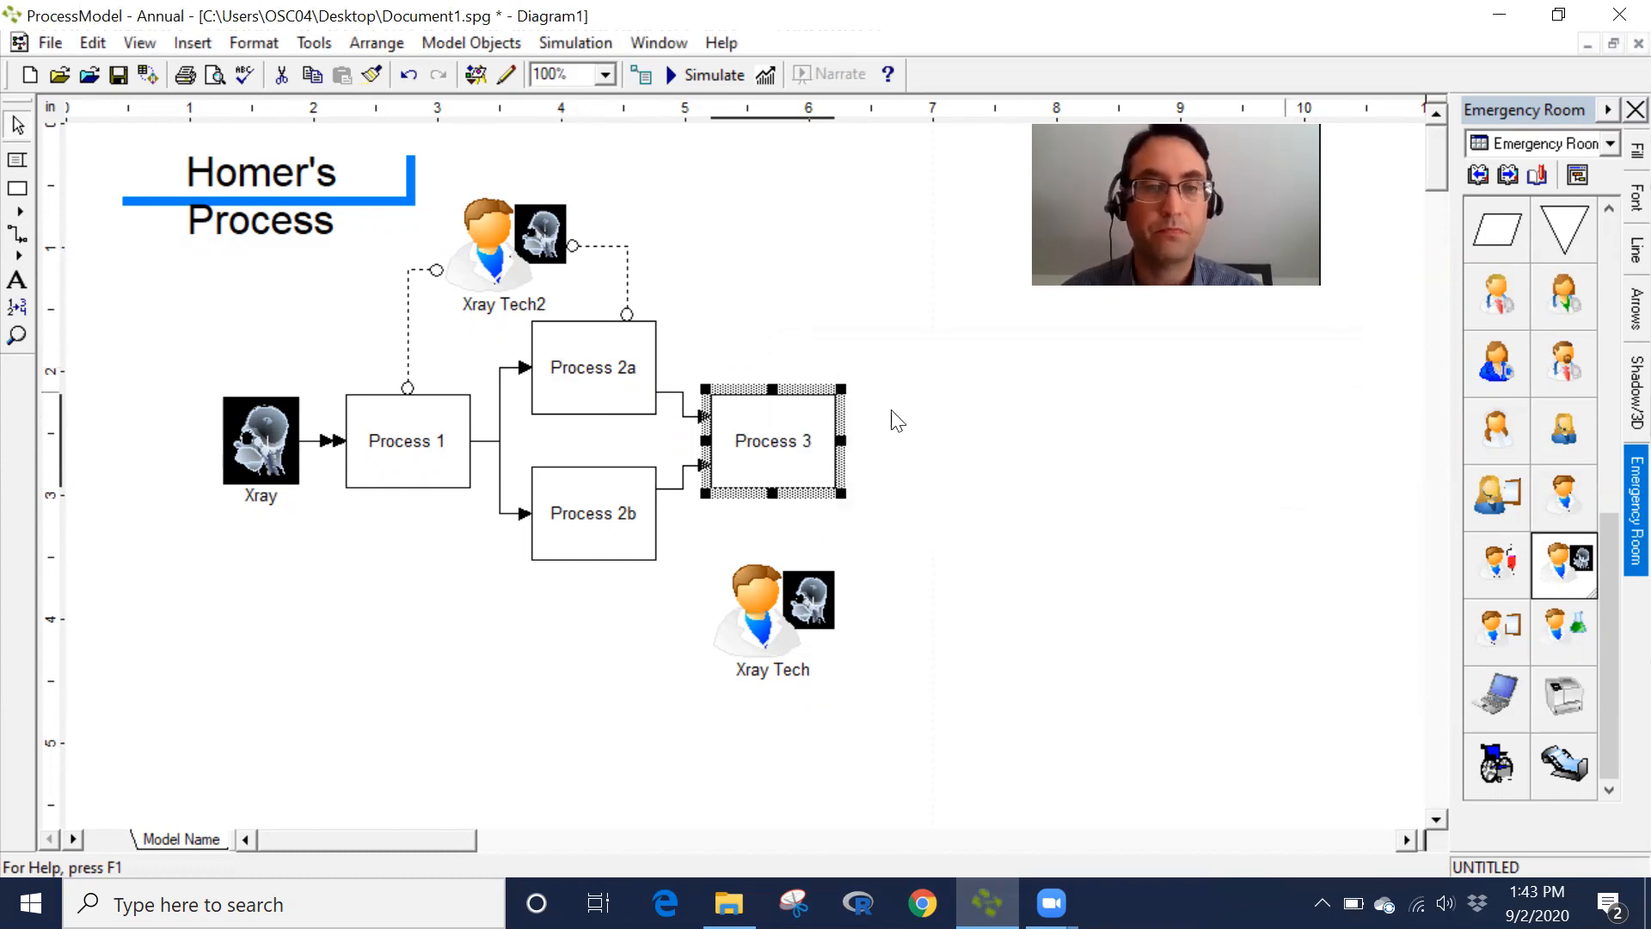
- Connect Process 2b and Process 3 to the lower Xray Tech resource with resource connectors
left_click(16, 238)
left_click_drag(607, 555, 738, 611)
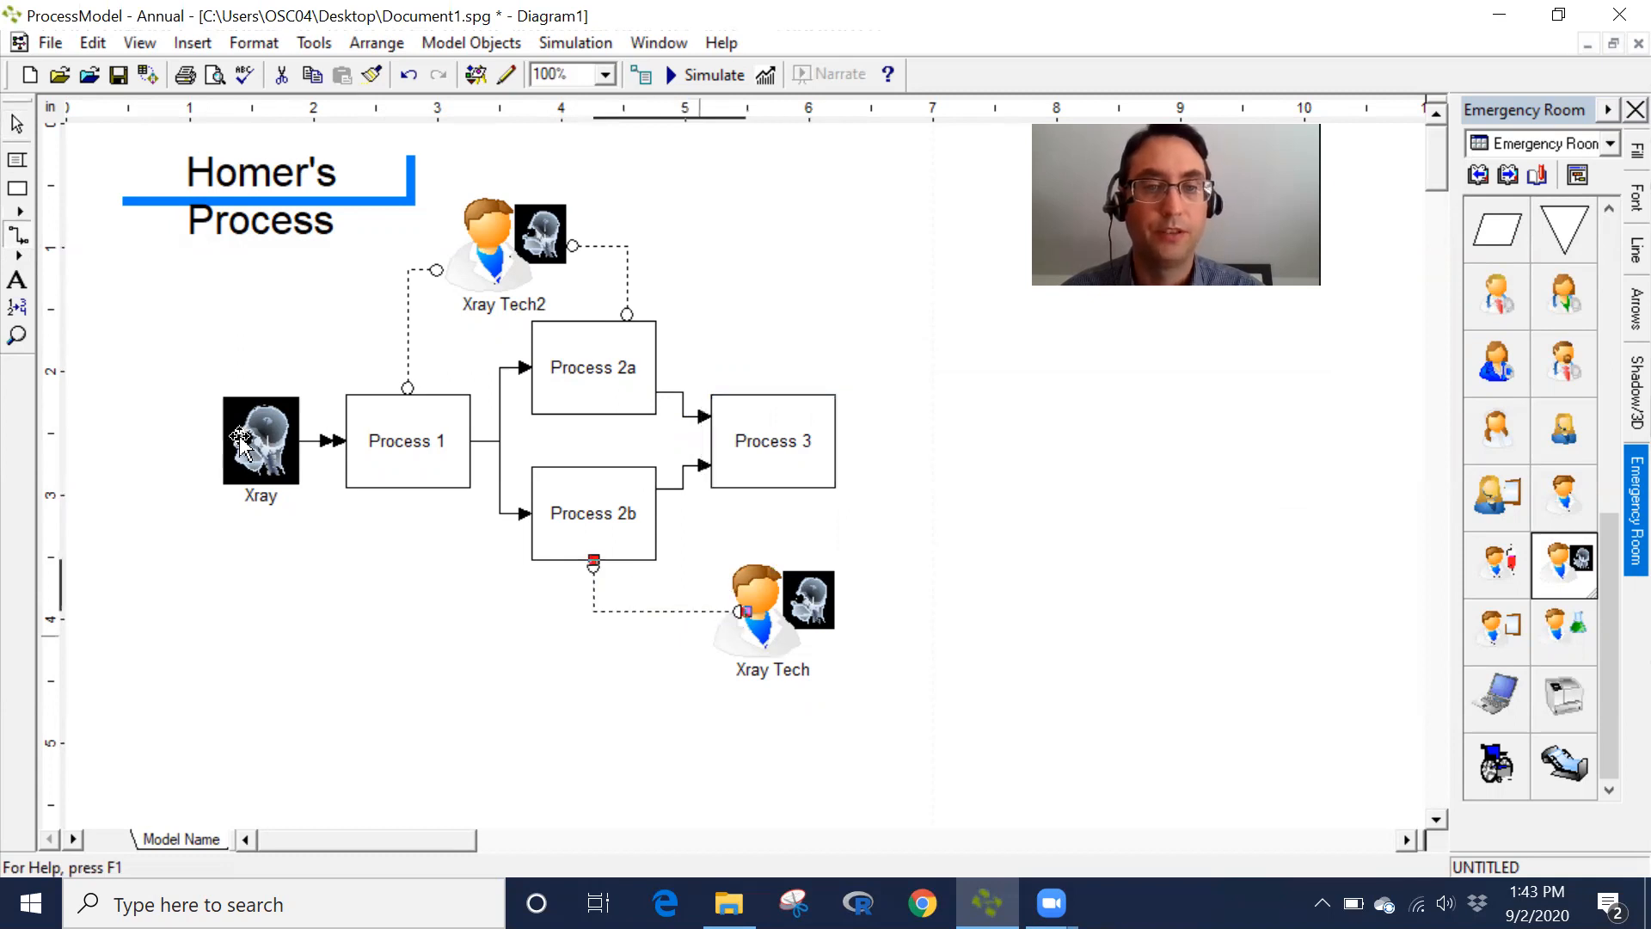
left_click_drag(774, 488, 773, 563)
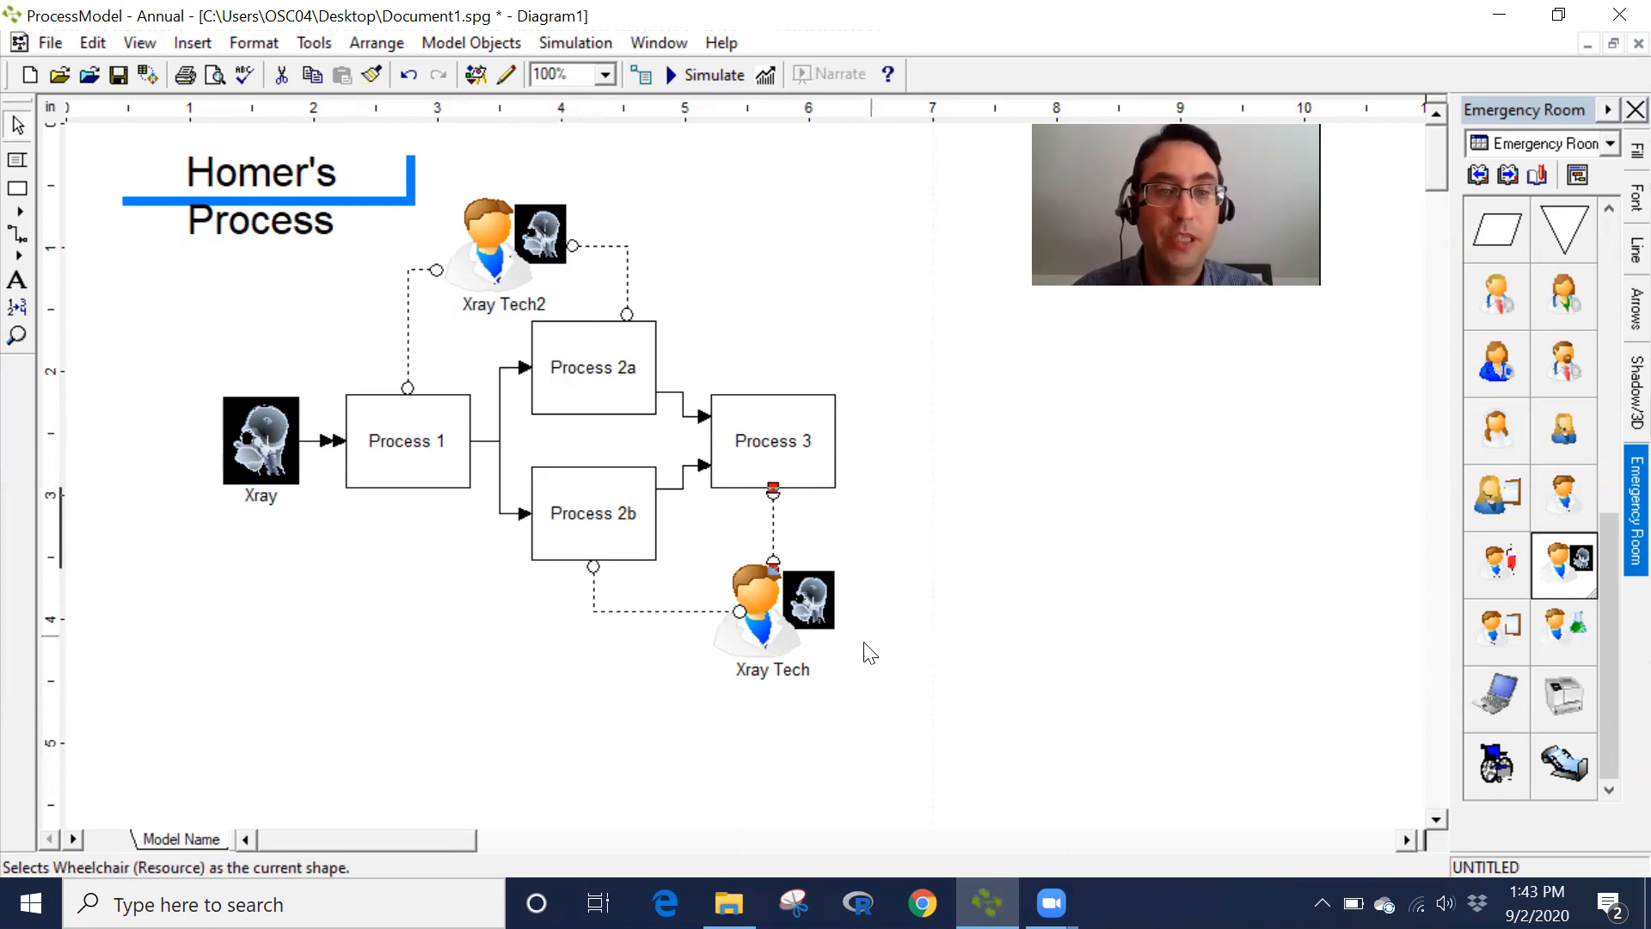
- Open the lower Xray Tech resource's properties to review its name and quantity
left_click(757, 621)
double_click(757, 621)
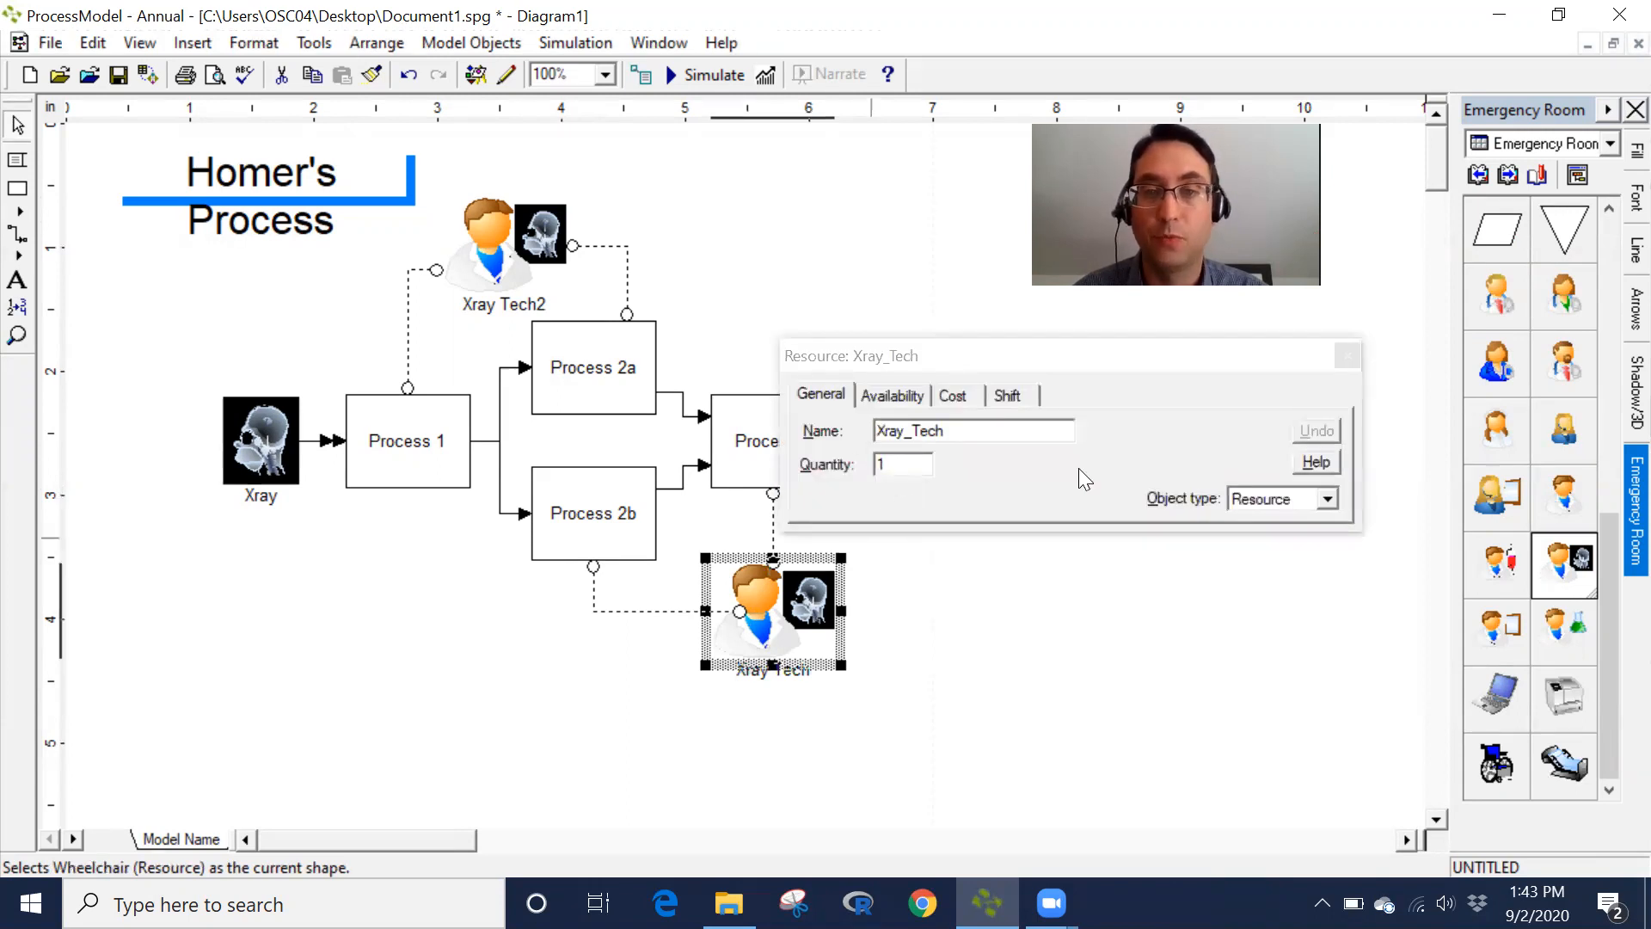
left_click(1348, 356)
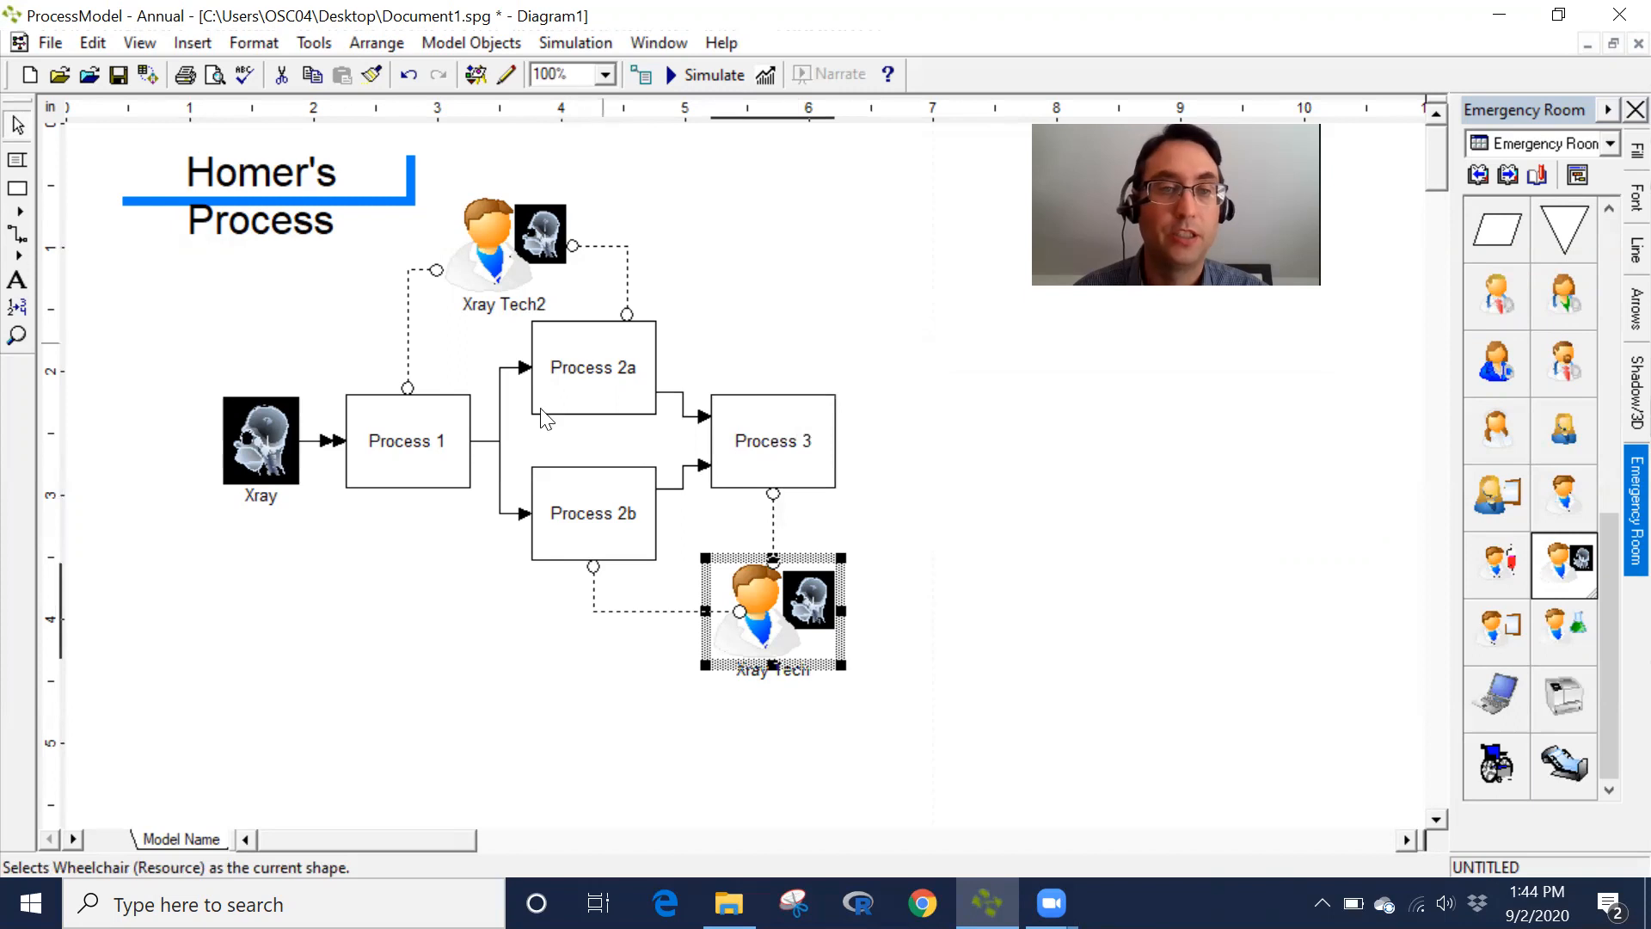
- Set the Xray arrival's repeat interval to E(35) minutes
double_click(329, 442)
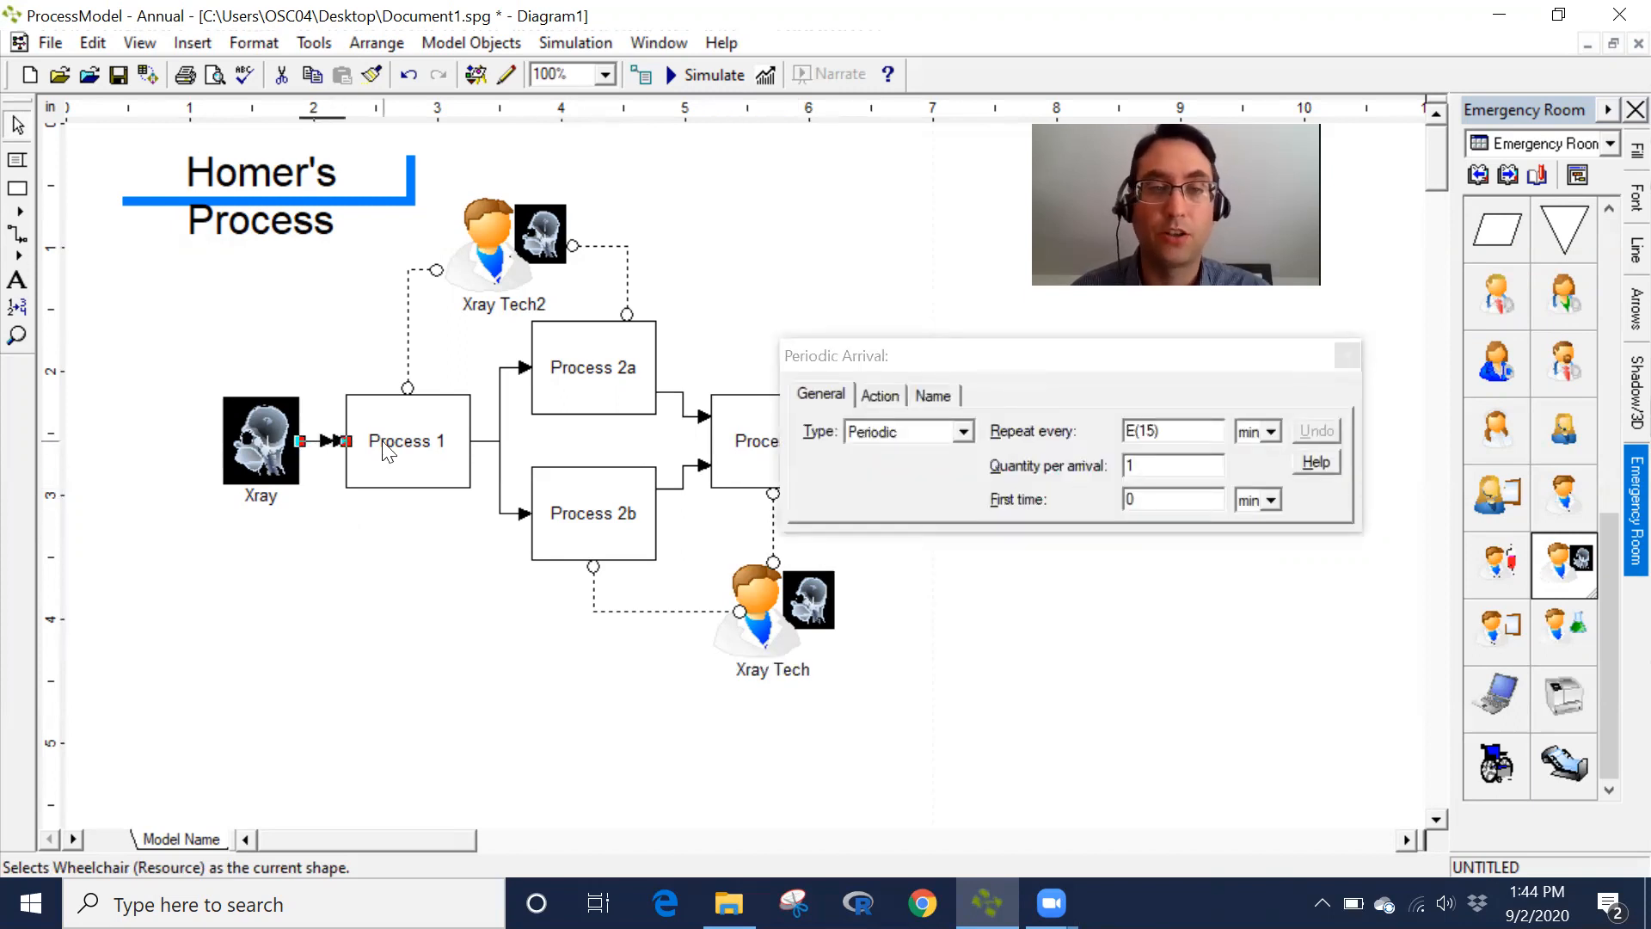
left_click(1156, 431)
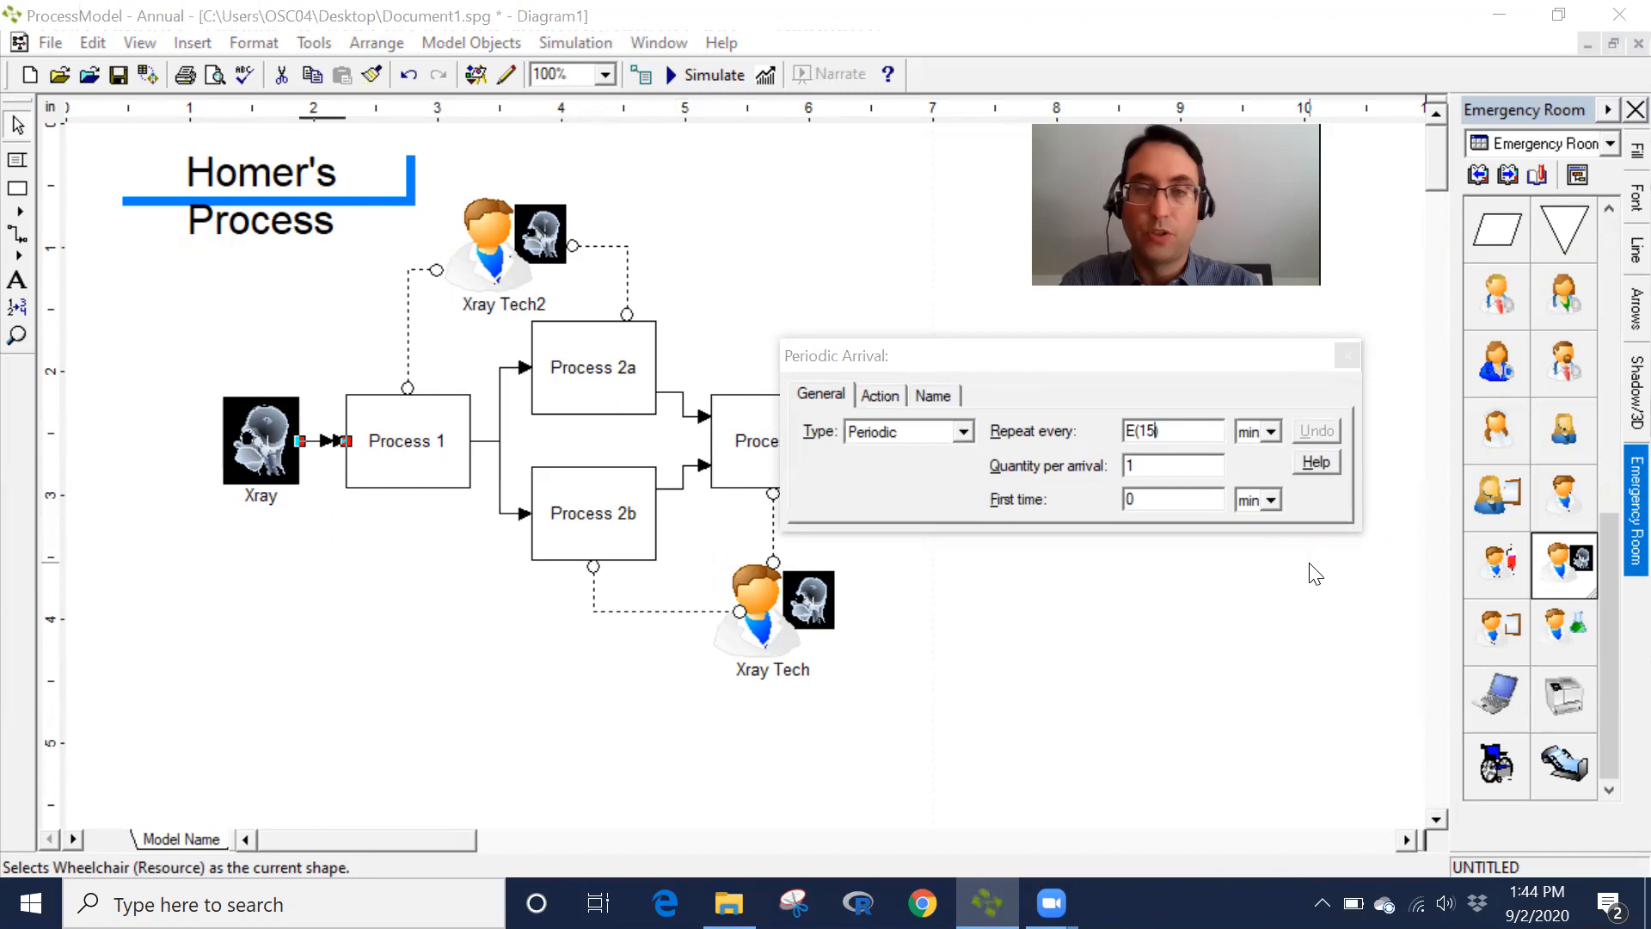
key("BackSpace")
key("BackSpace")
type("35")
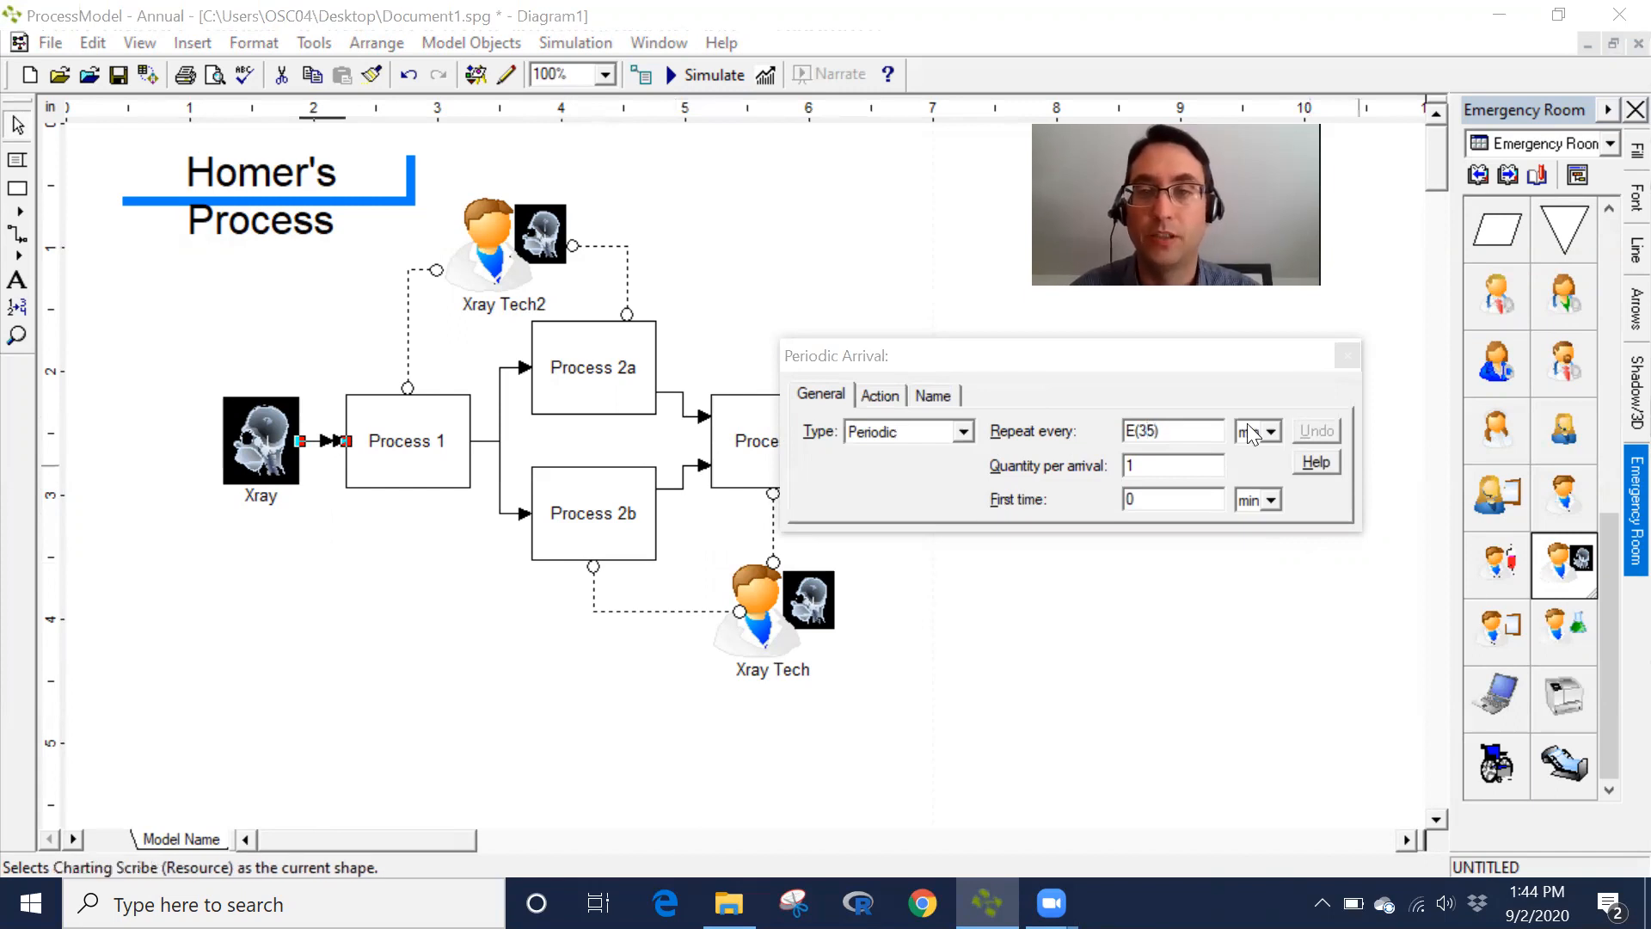
left_click(1352, 362)
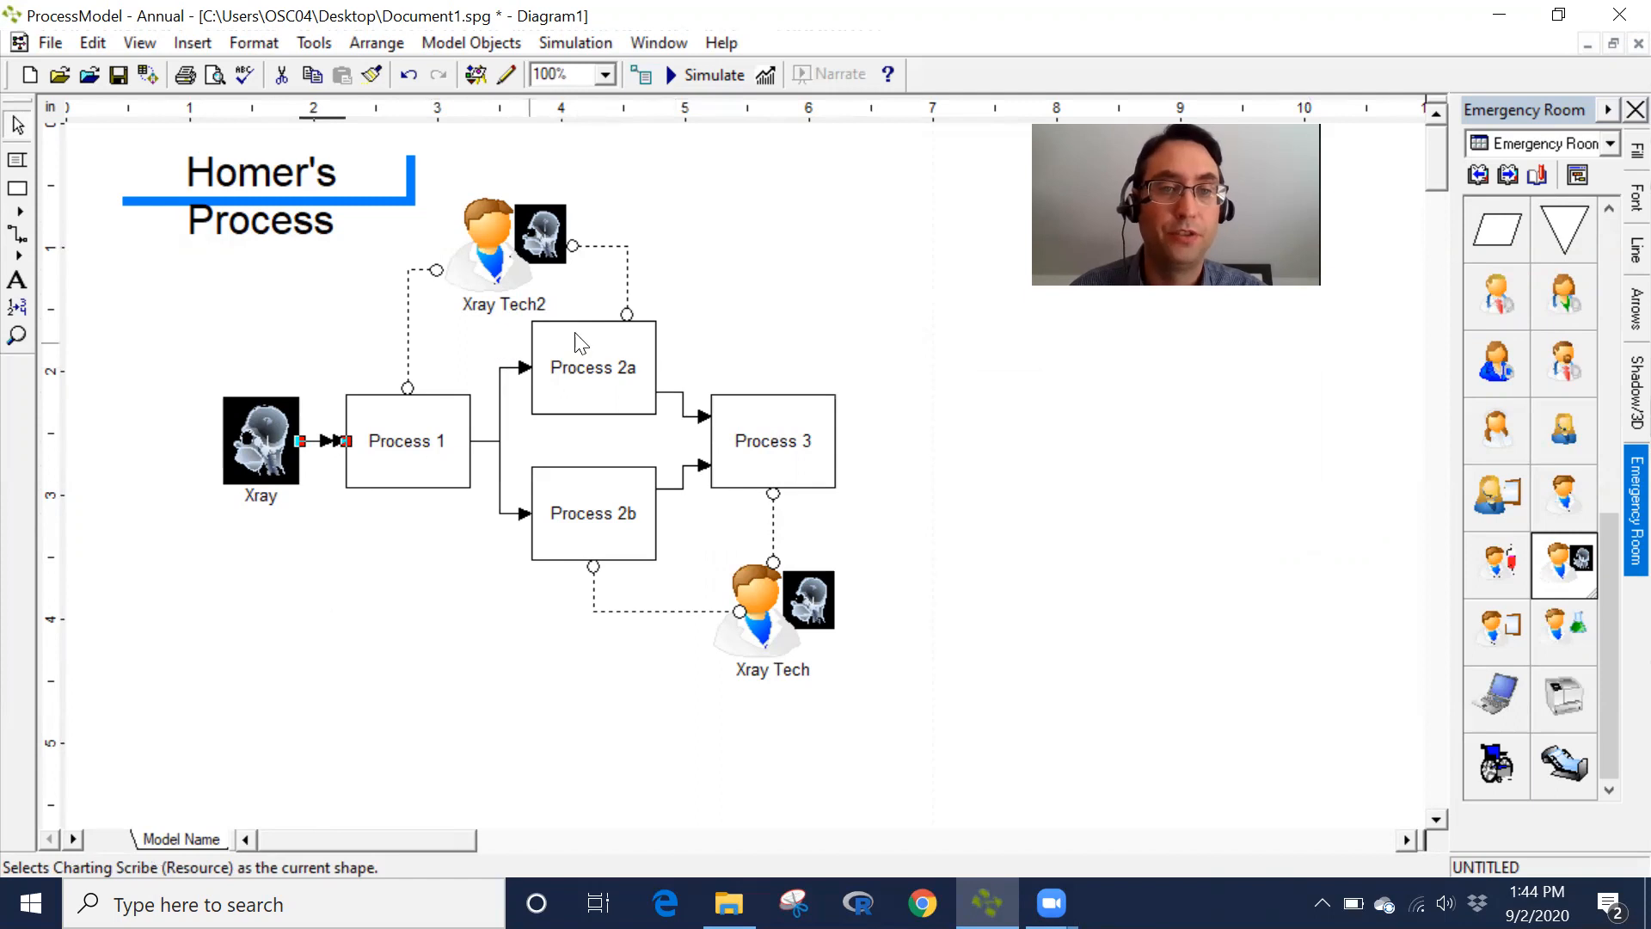
- Rename the lower Xray Tech resource to Xray_Tech1
right_click(810, 667)
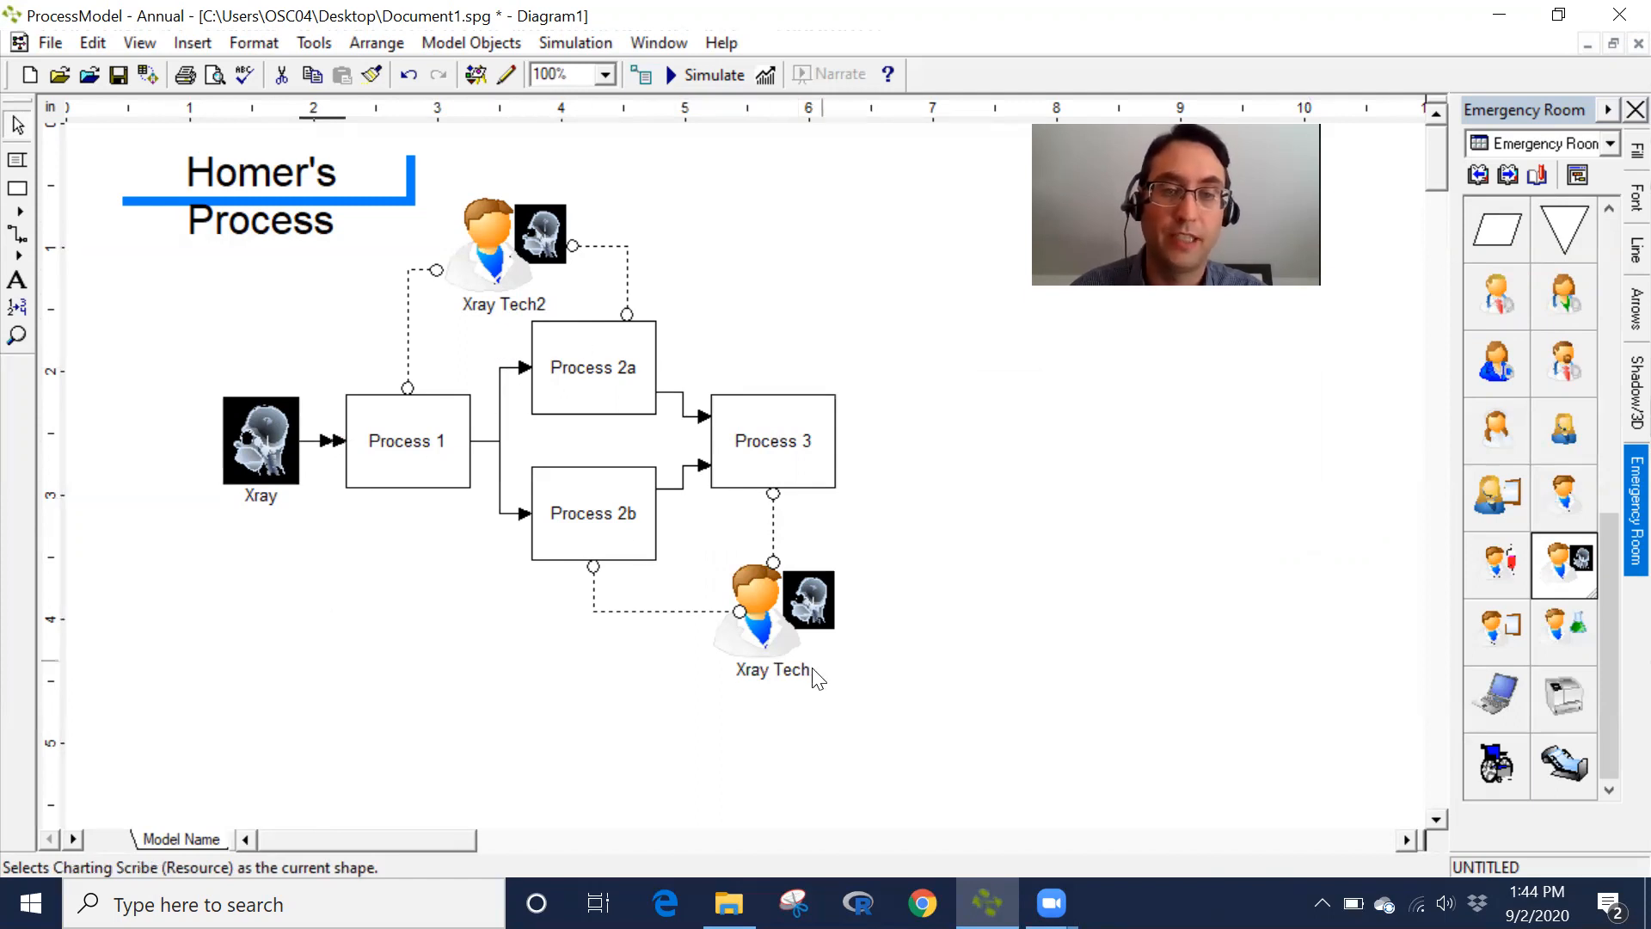
left_click_drag(816, 652, 57, 168)
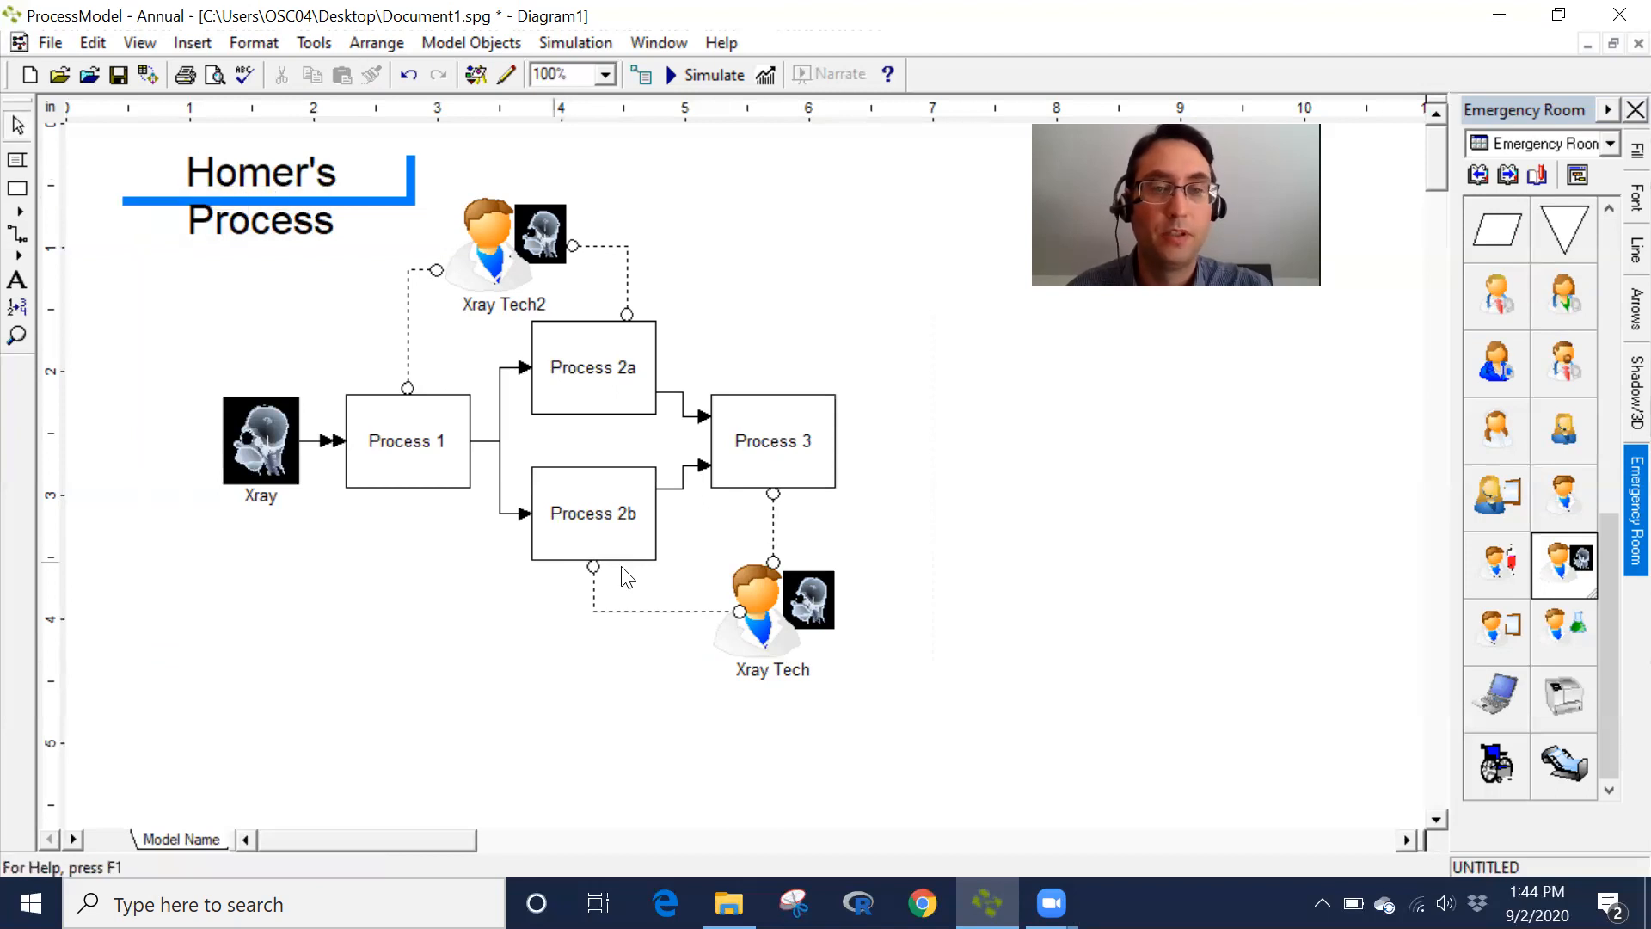
left_click(761, 627)
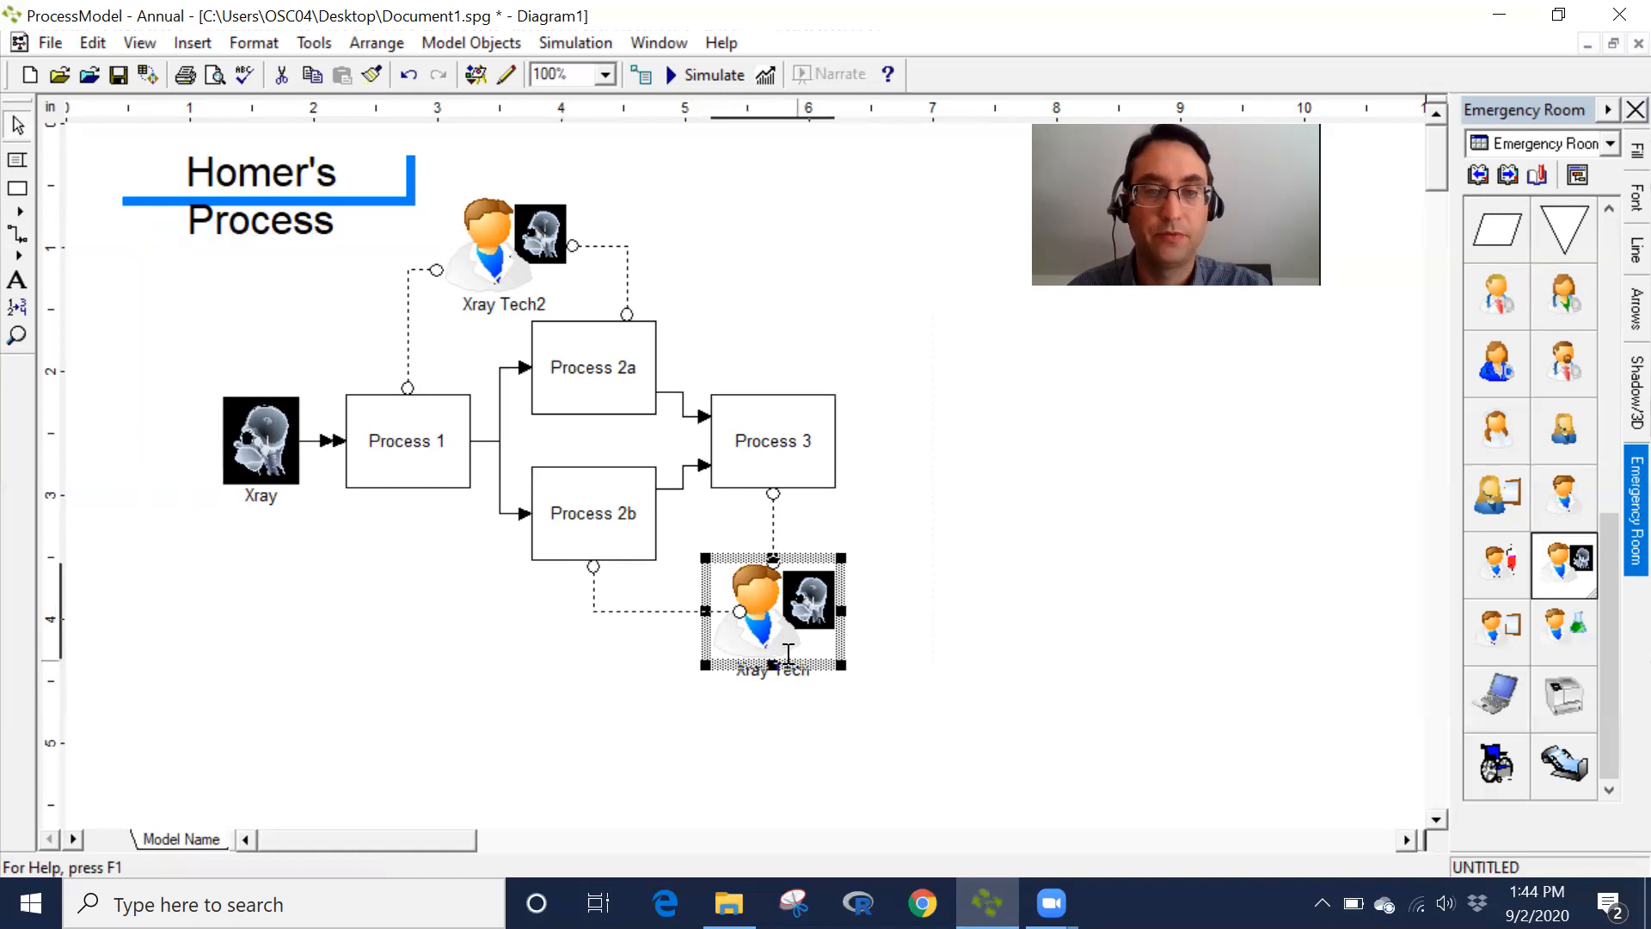
double_click(805, 564)
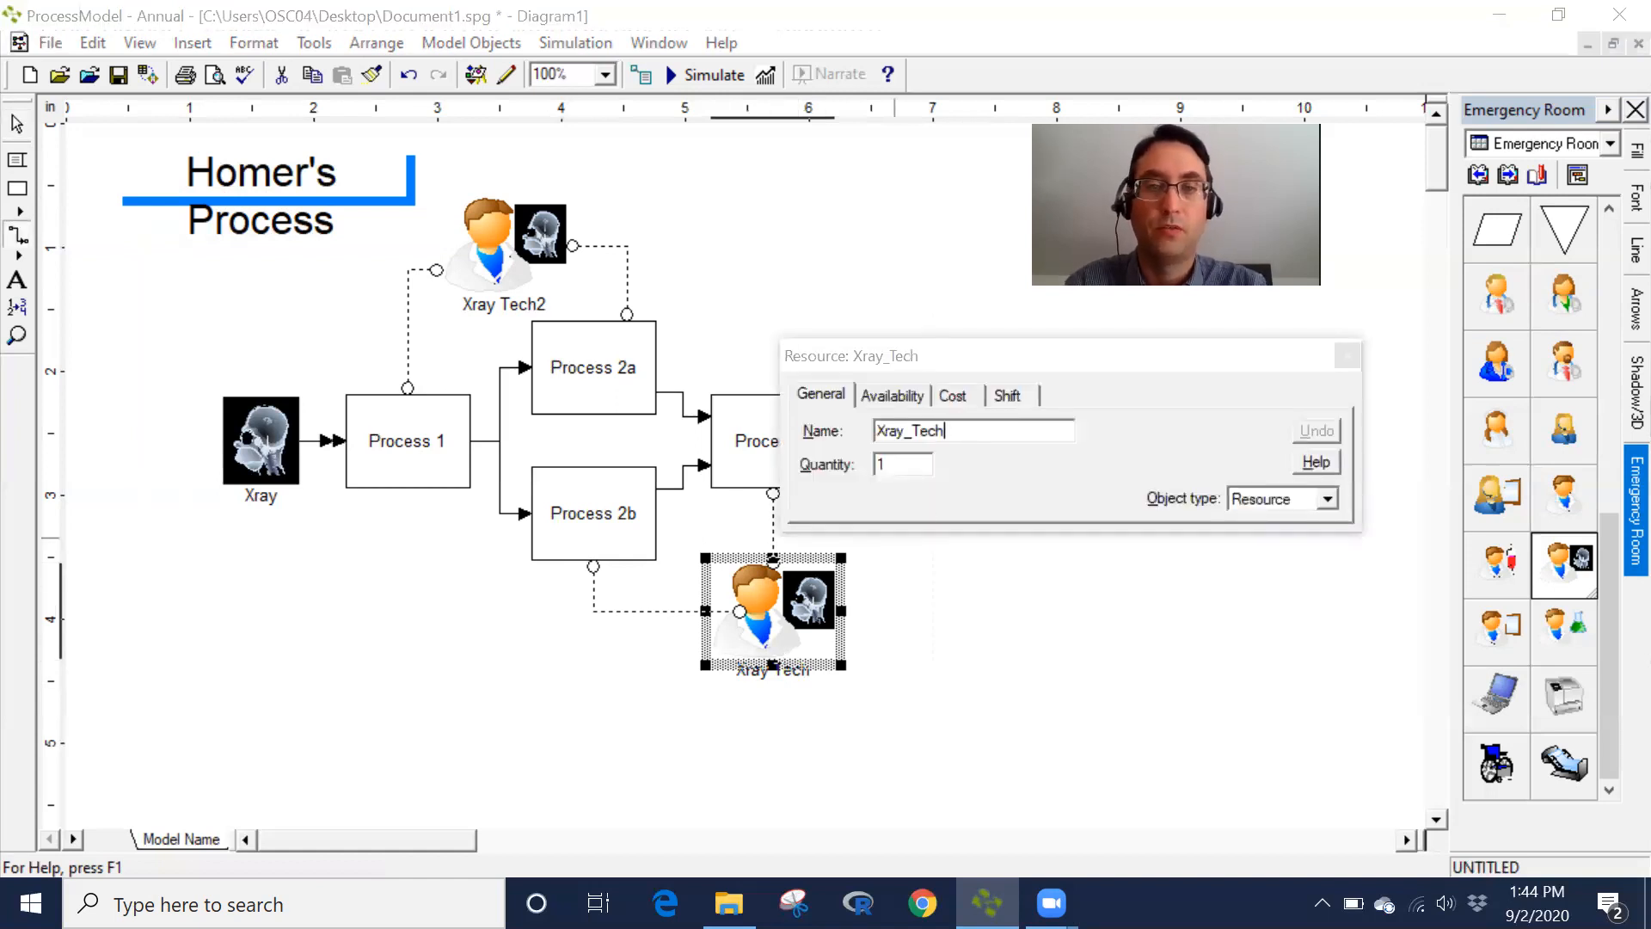
left_click(969, 661)
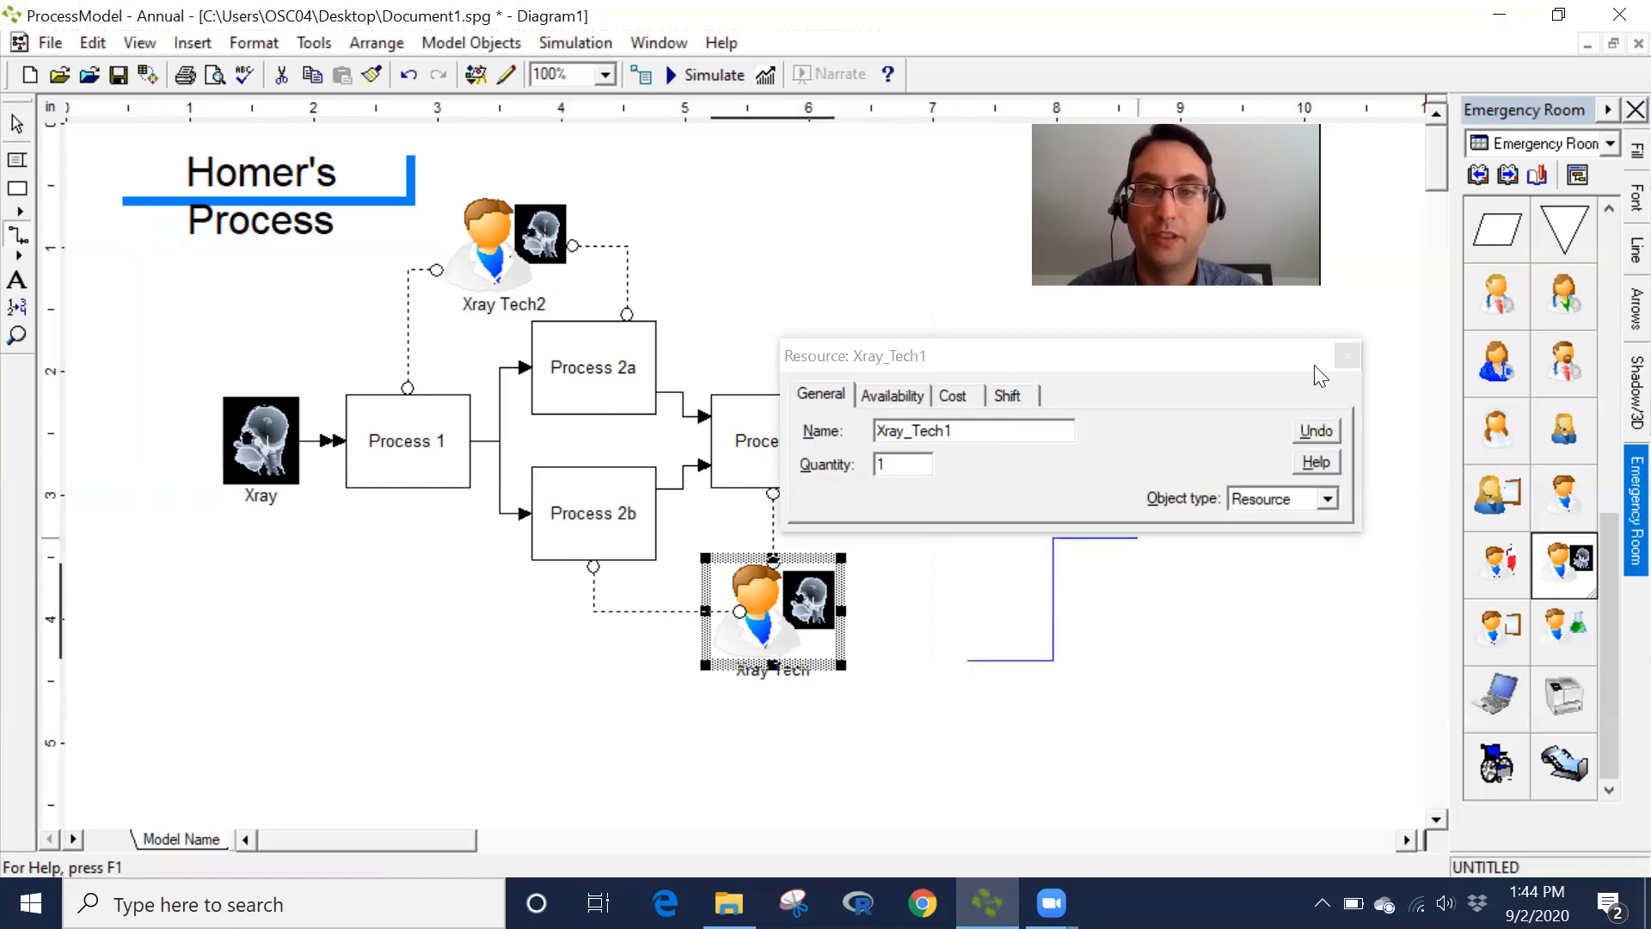
left_click(1347, 356)
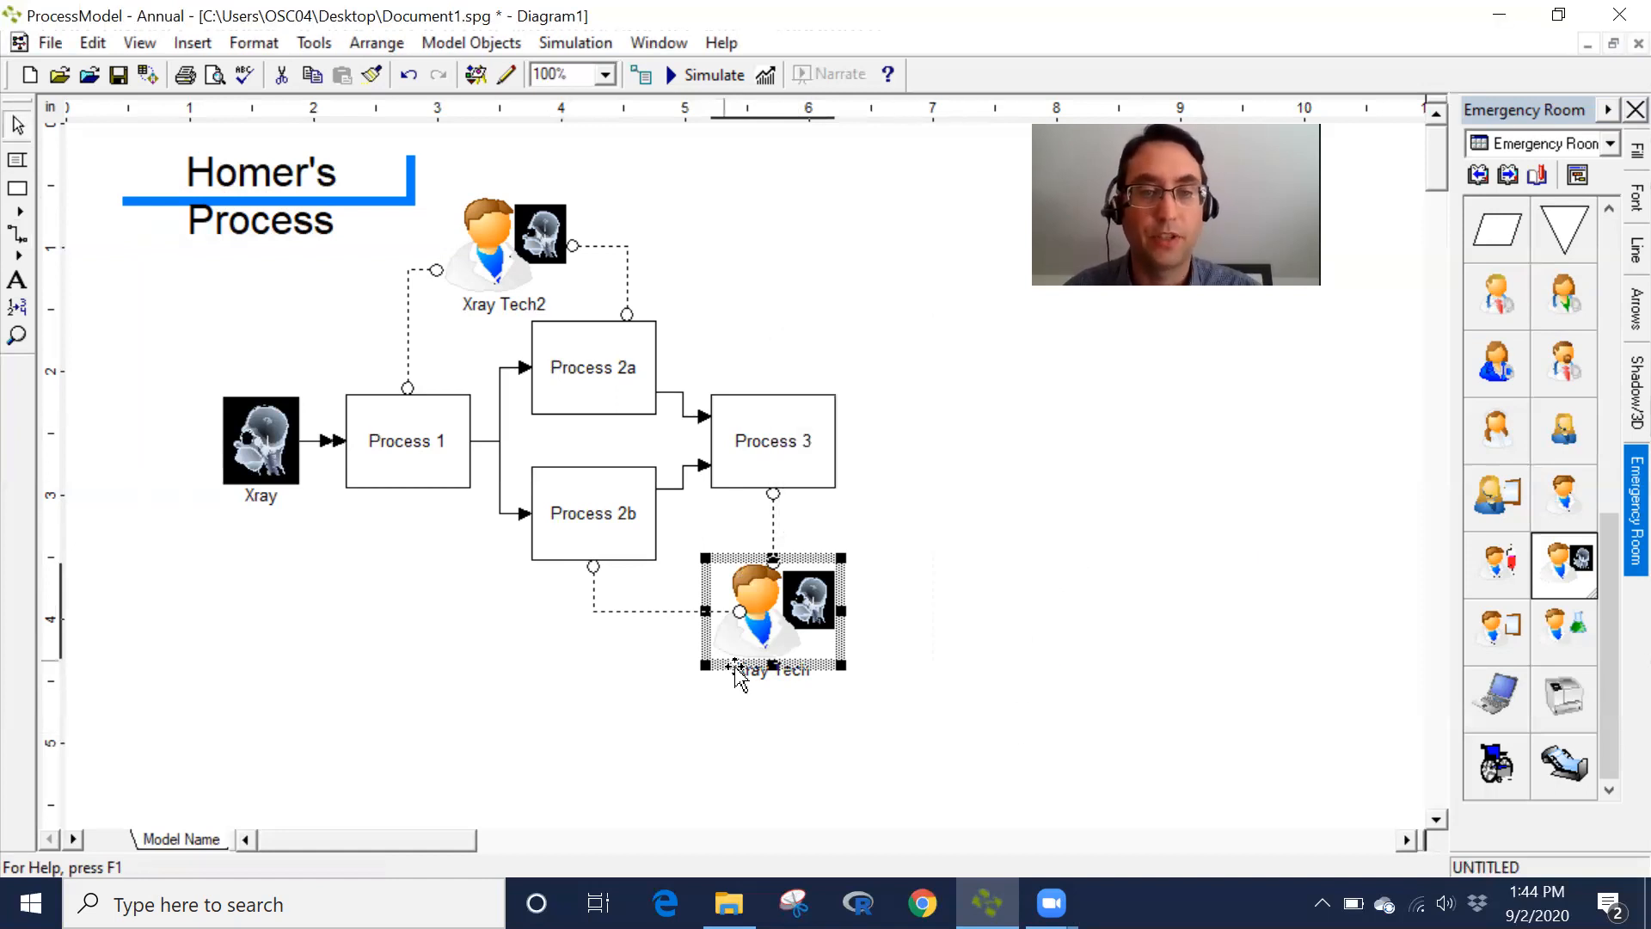
left_click(768, 688)
left_click(757, 597)
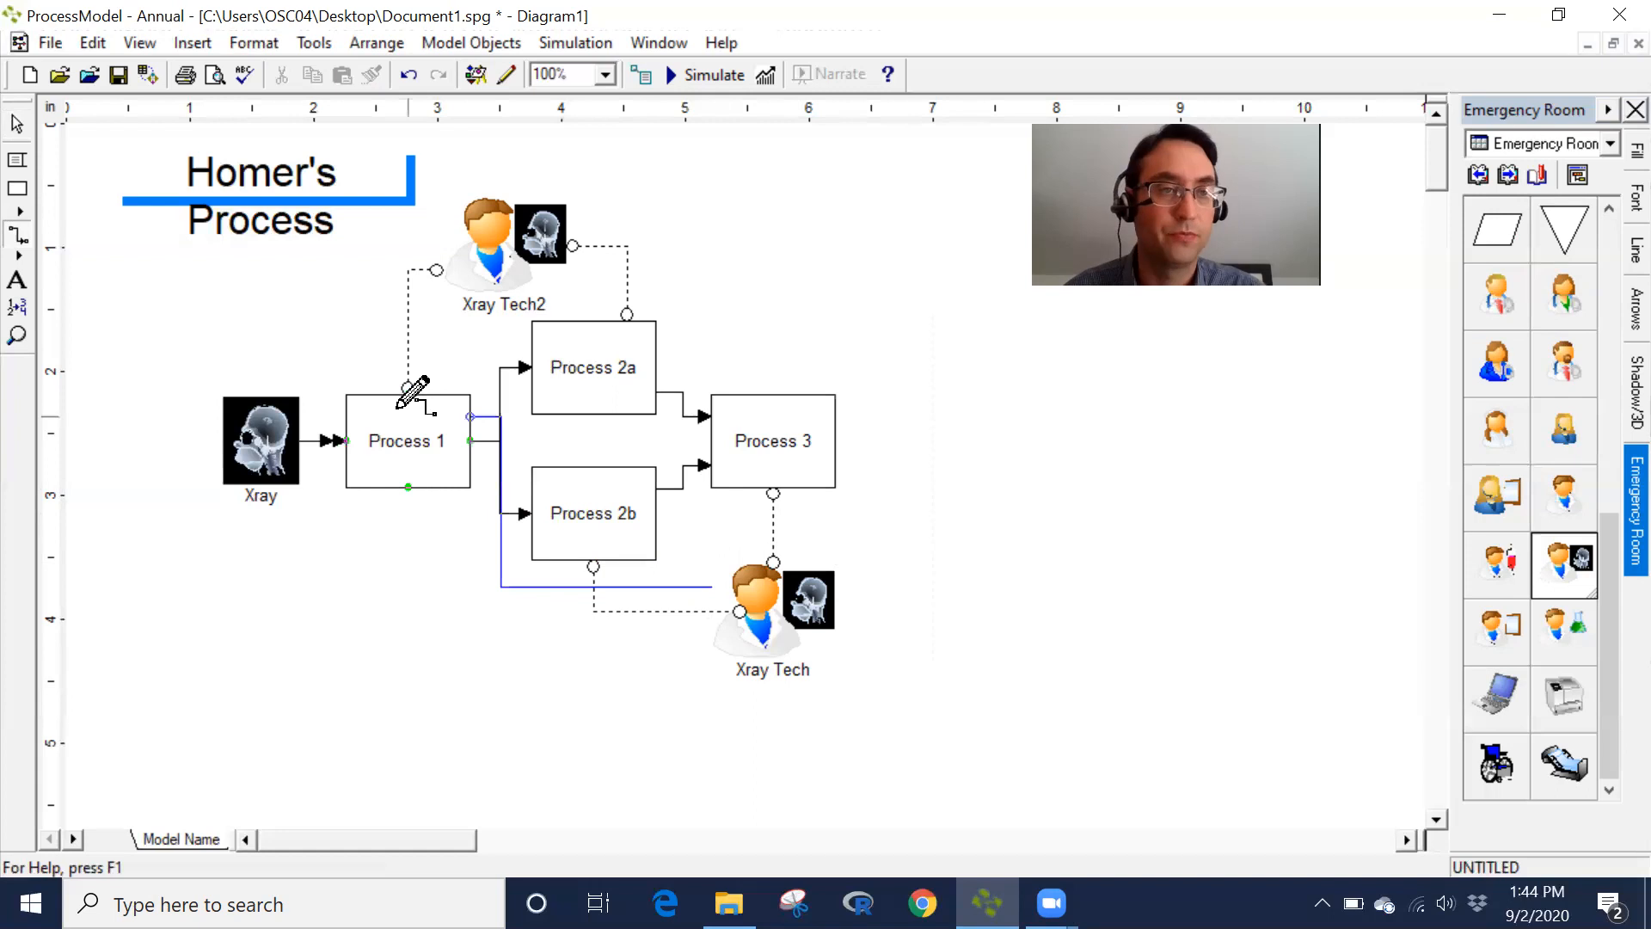
left_click(18, 126)
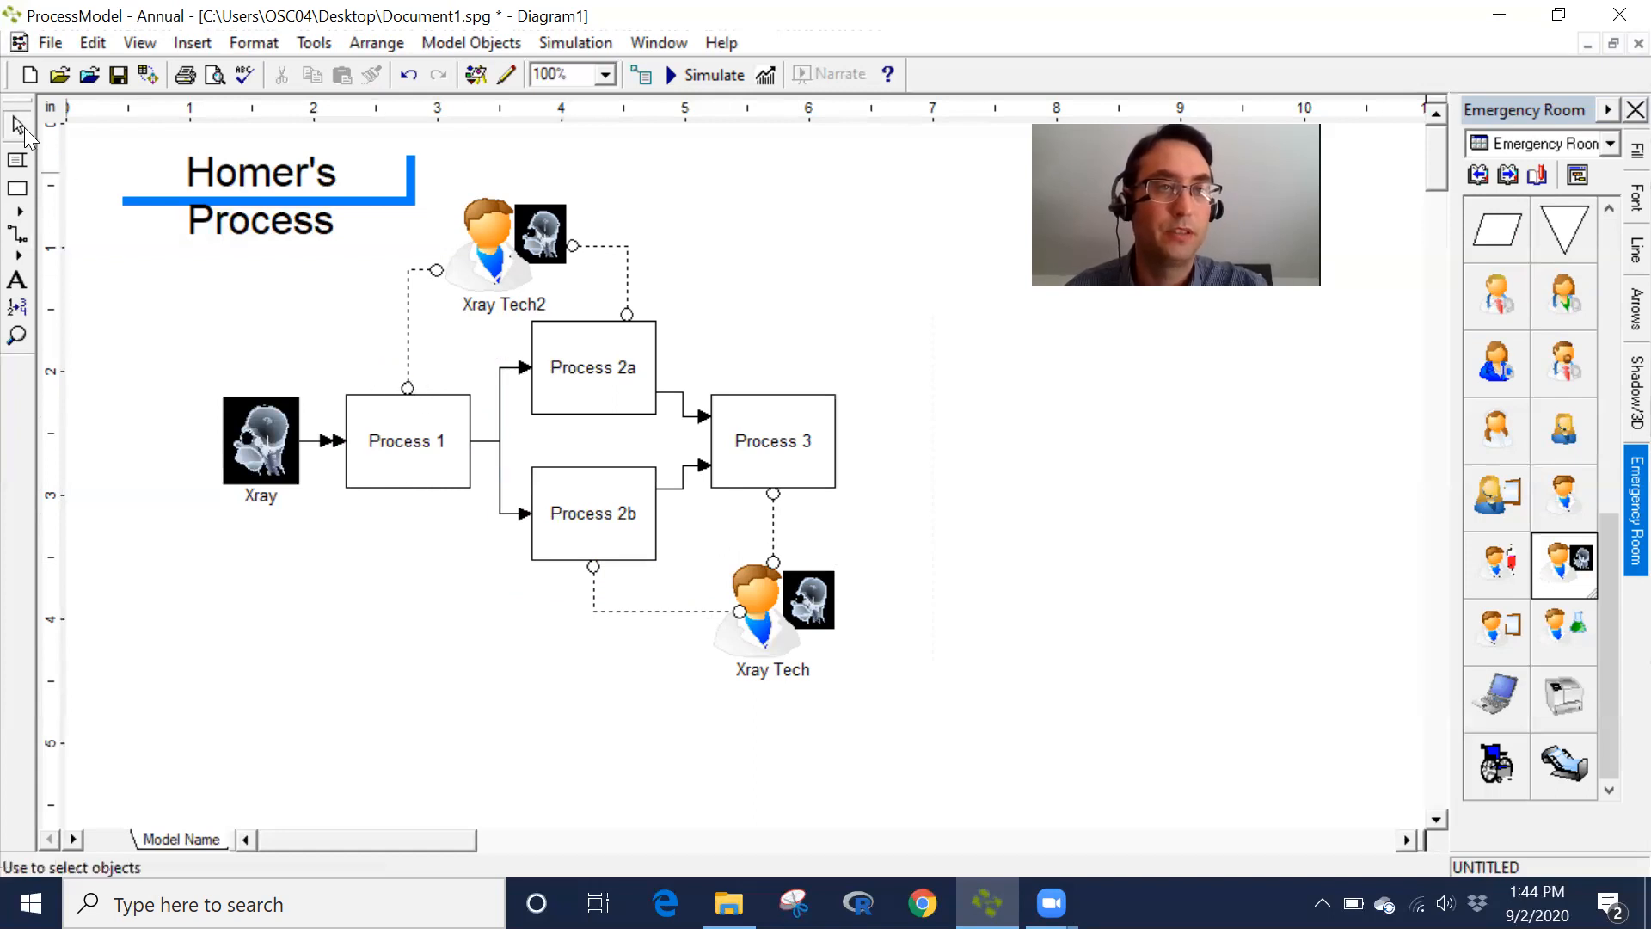
- Edit the lower resource's label text to read Xray Tech1
left_click(765, 632)
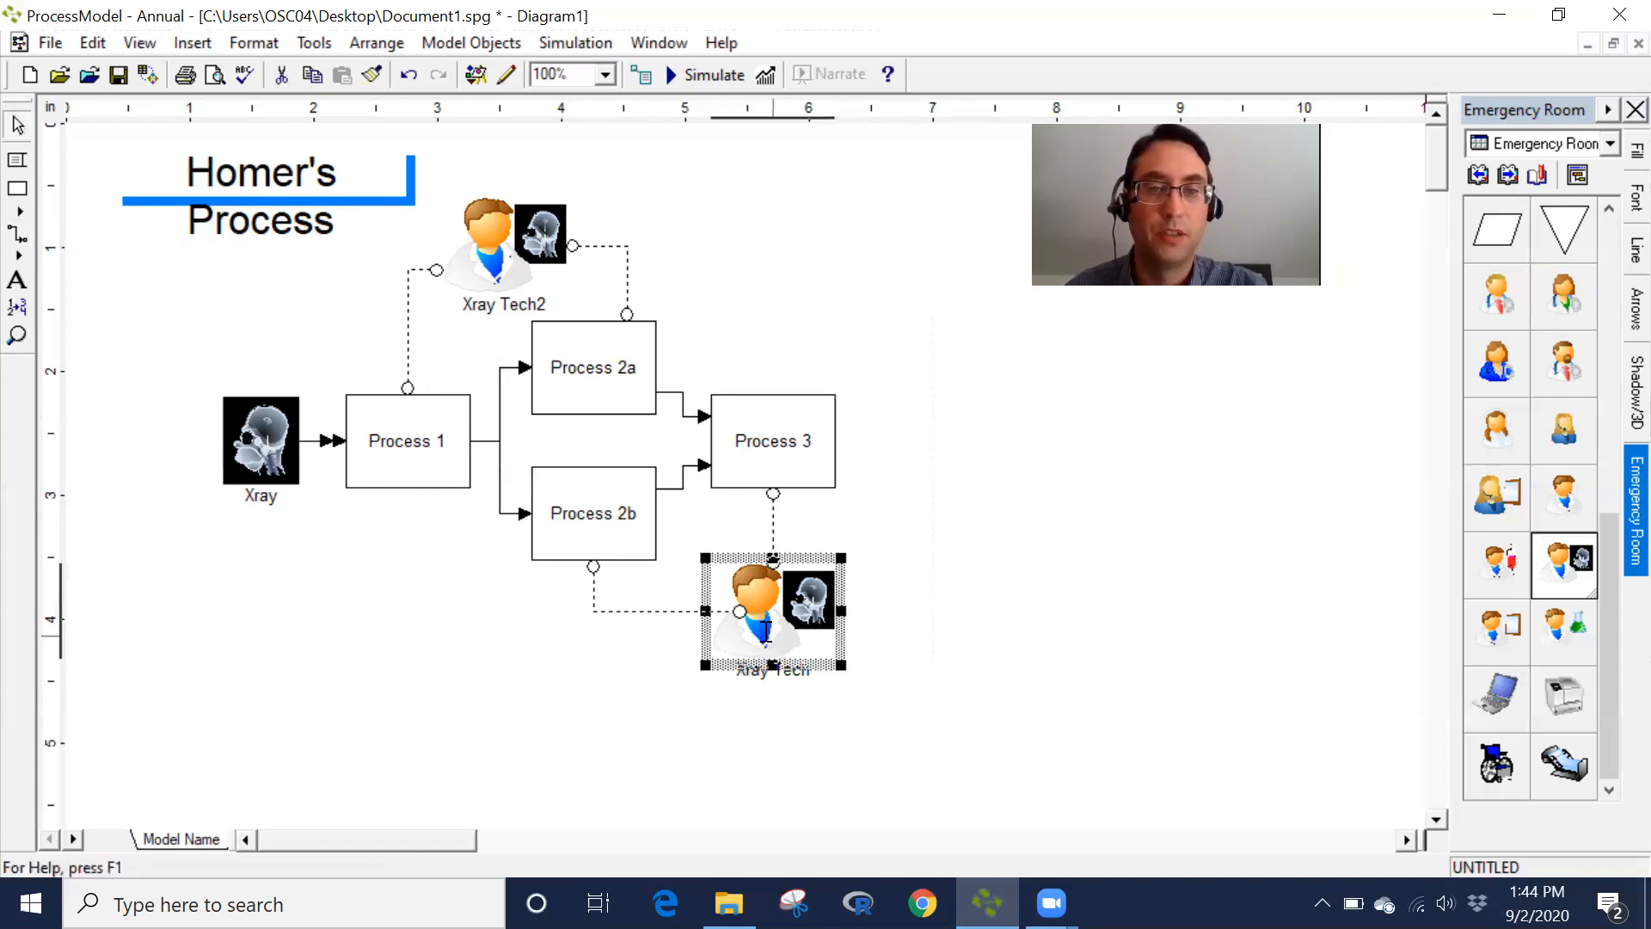
right_click(798, 662)
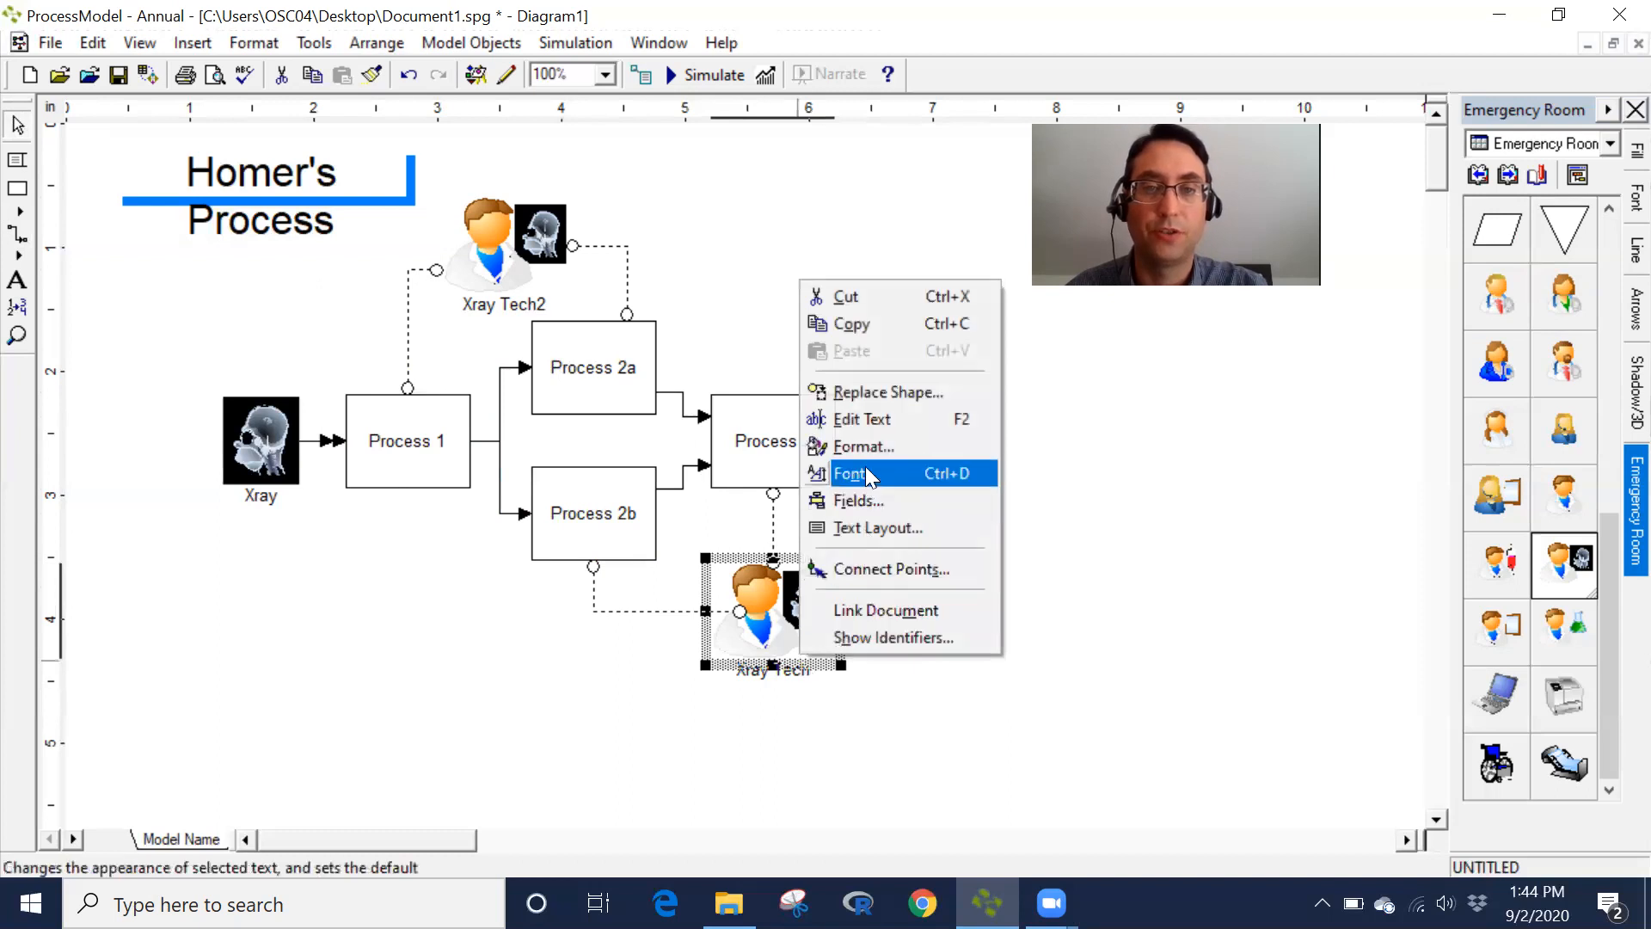
left_click(867, 422)
type("1")
left_click(1008, 604)
left_click(905, 669)
left_click(902, 666)
left_click(1100, 566)
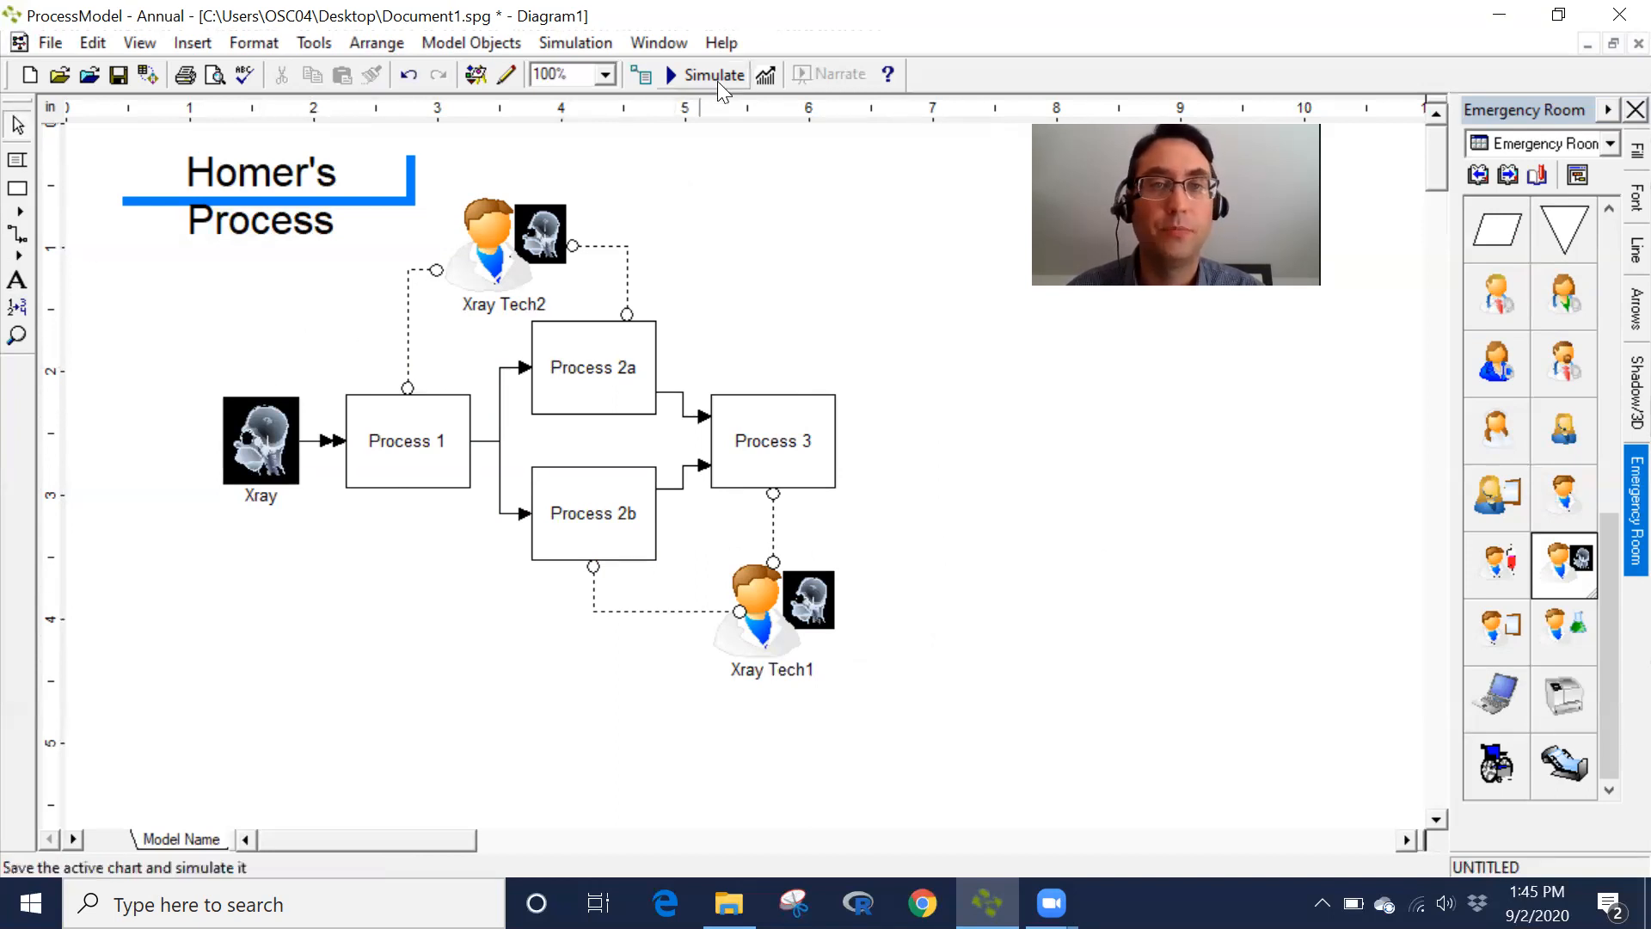
- Turn off Show Animation in the simulation options
left_click(540, 43)
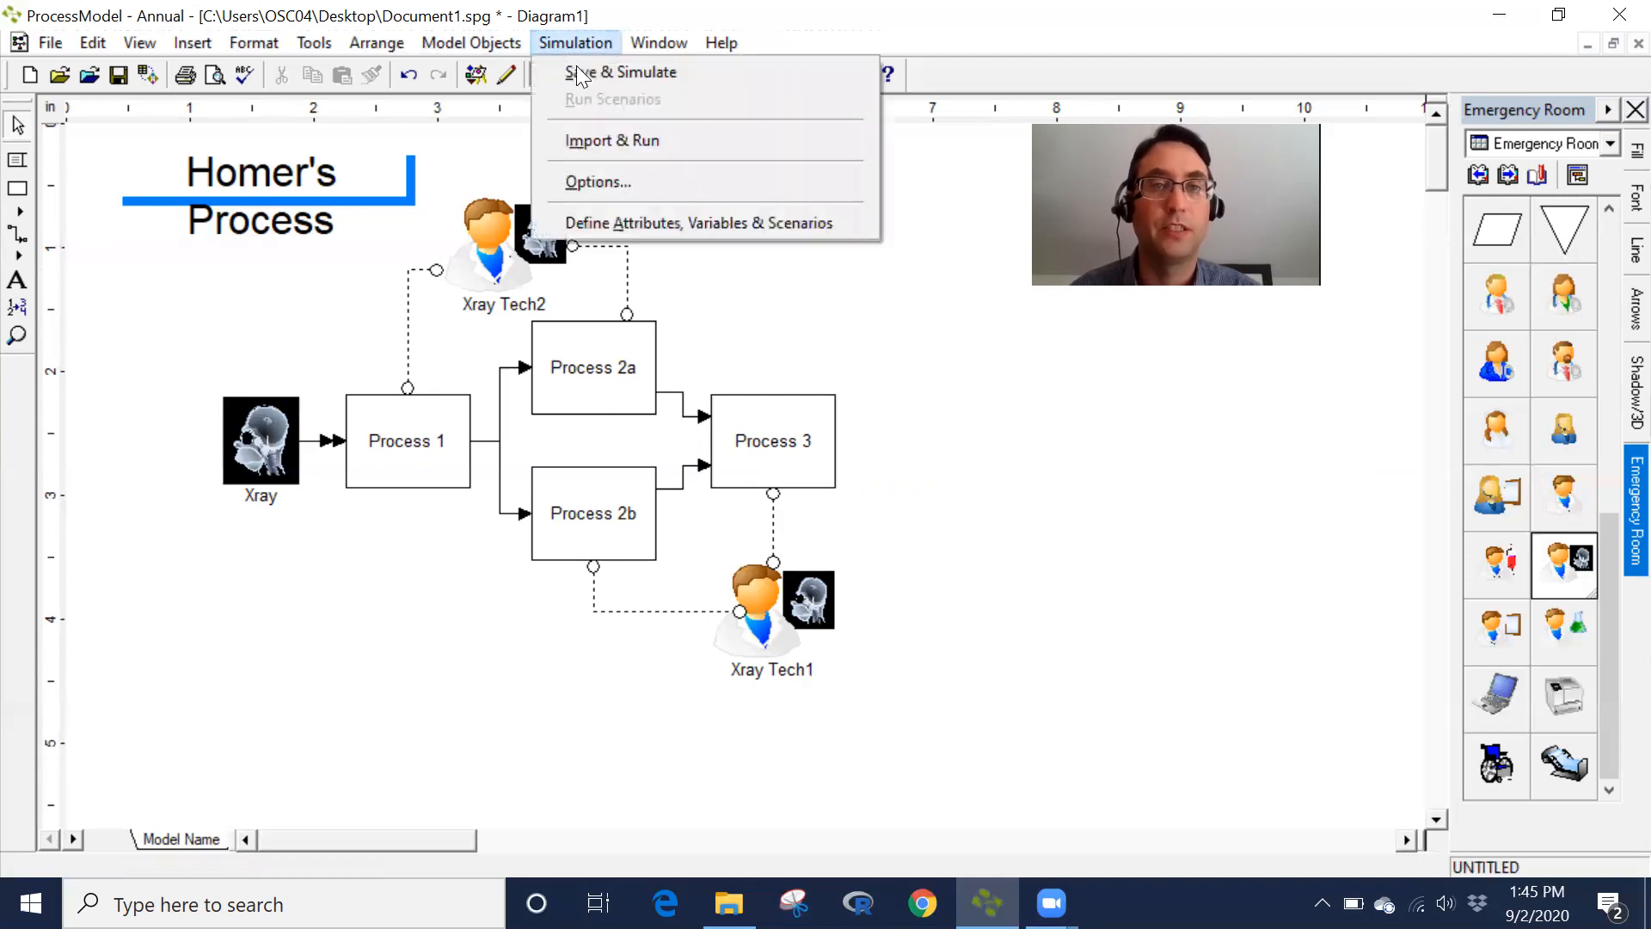
left_click(680, 182)
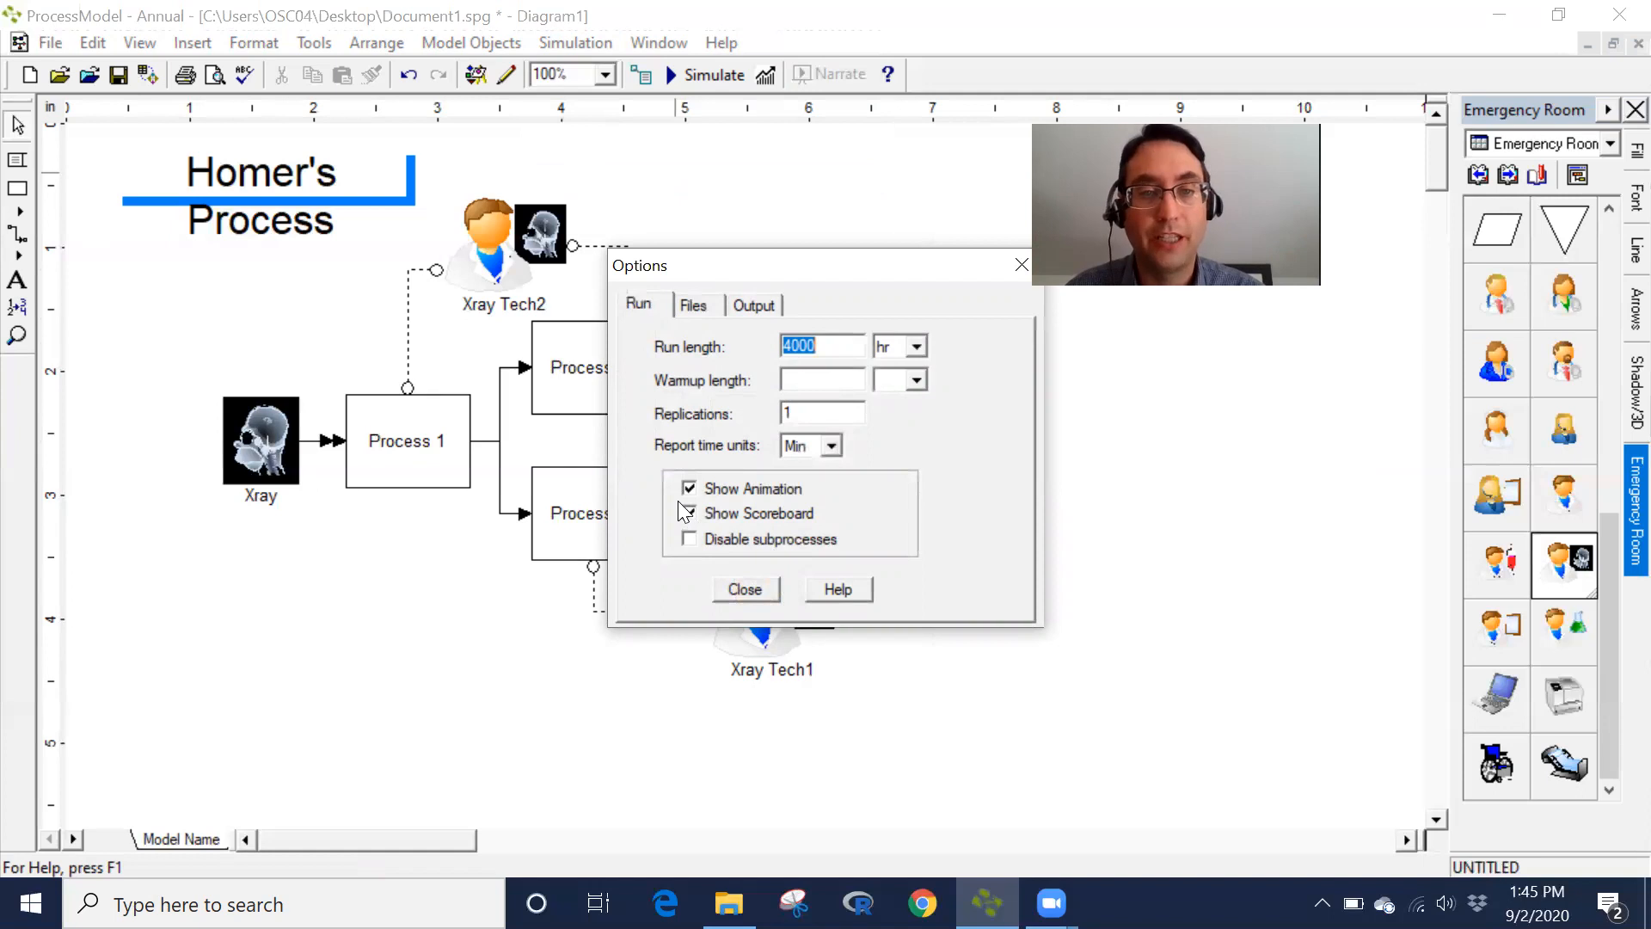
left_click(686, 487)
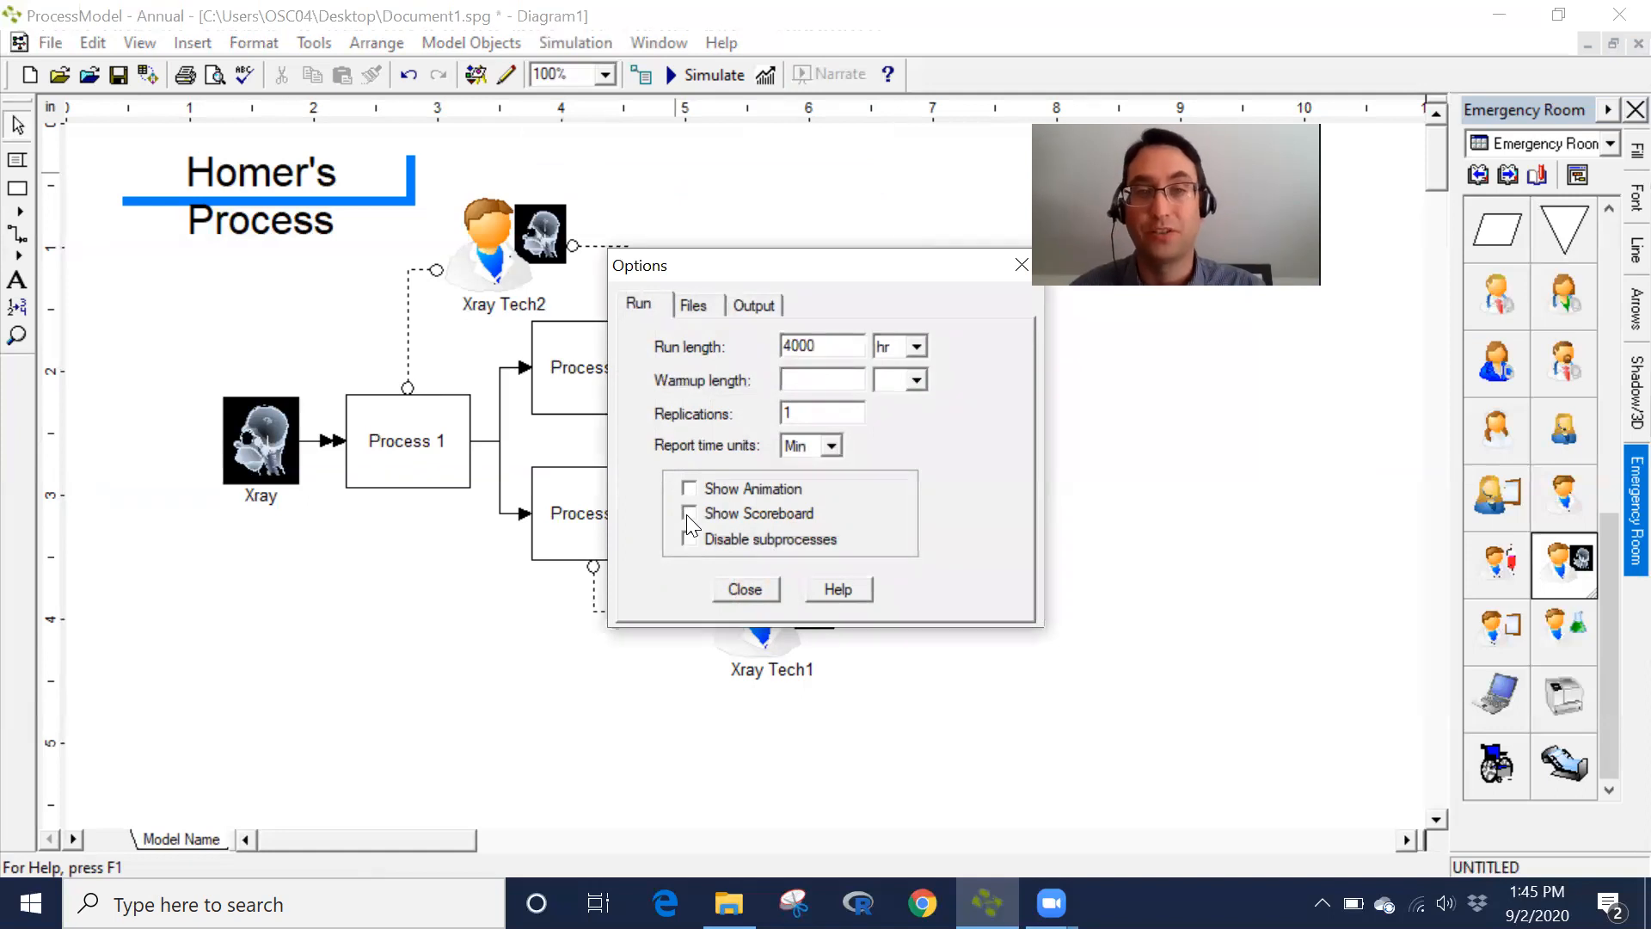
left_click(741, 589)
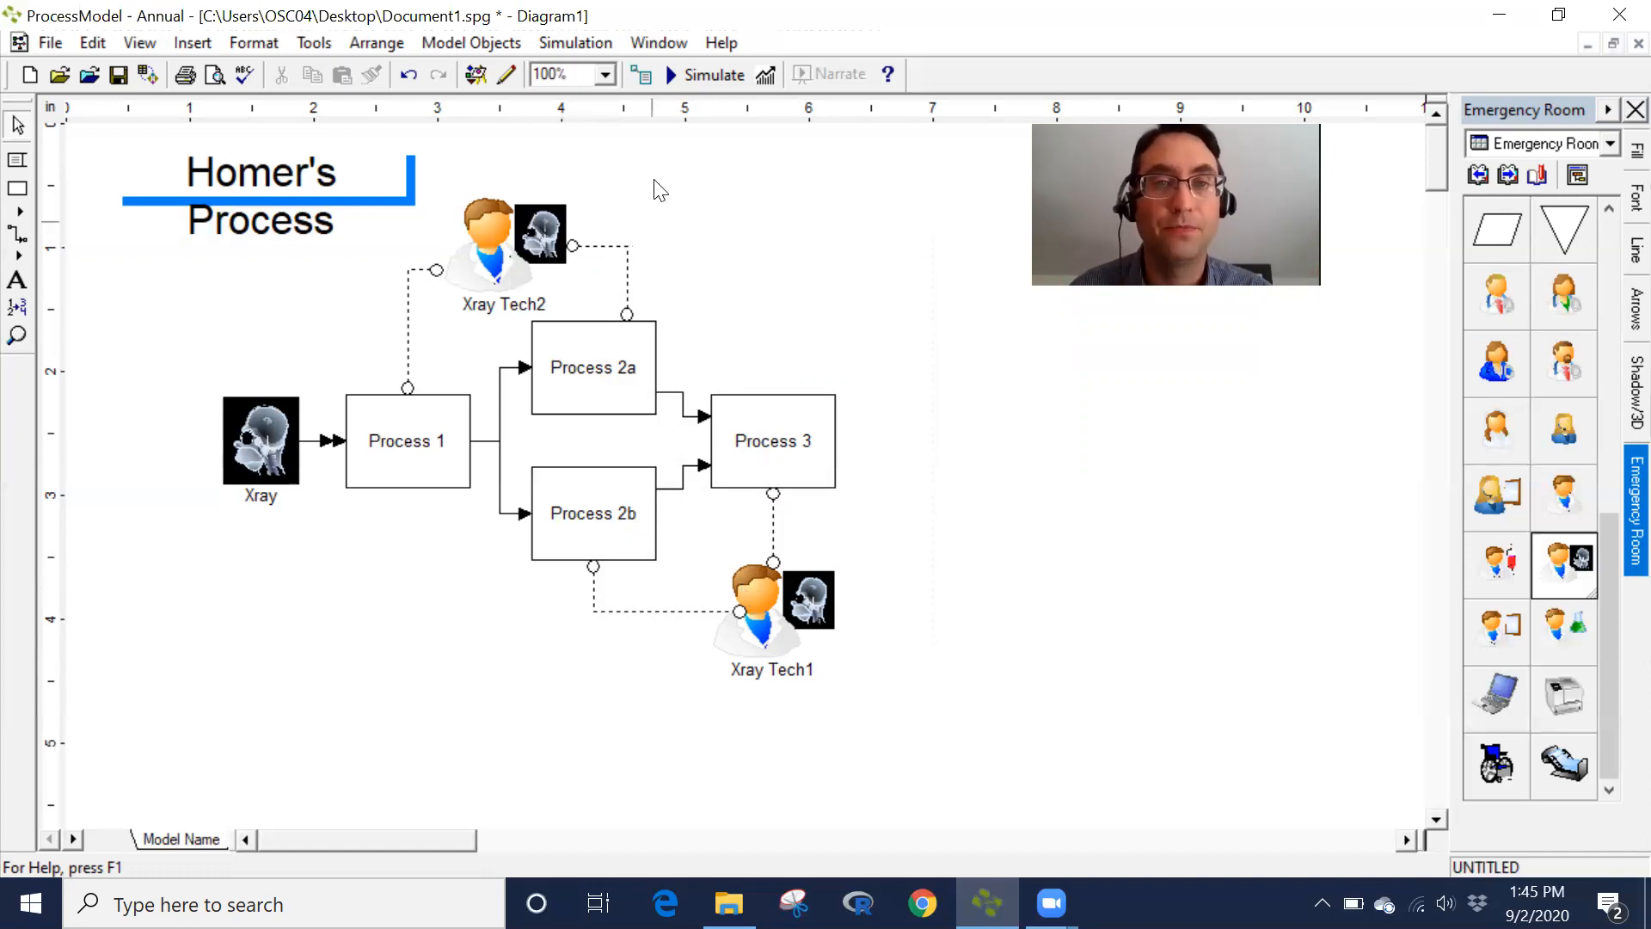
- Save and simulate the model, then choose to view the results
left_click(714, 76)
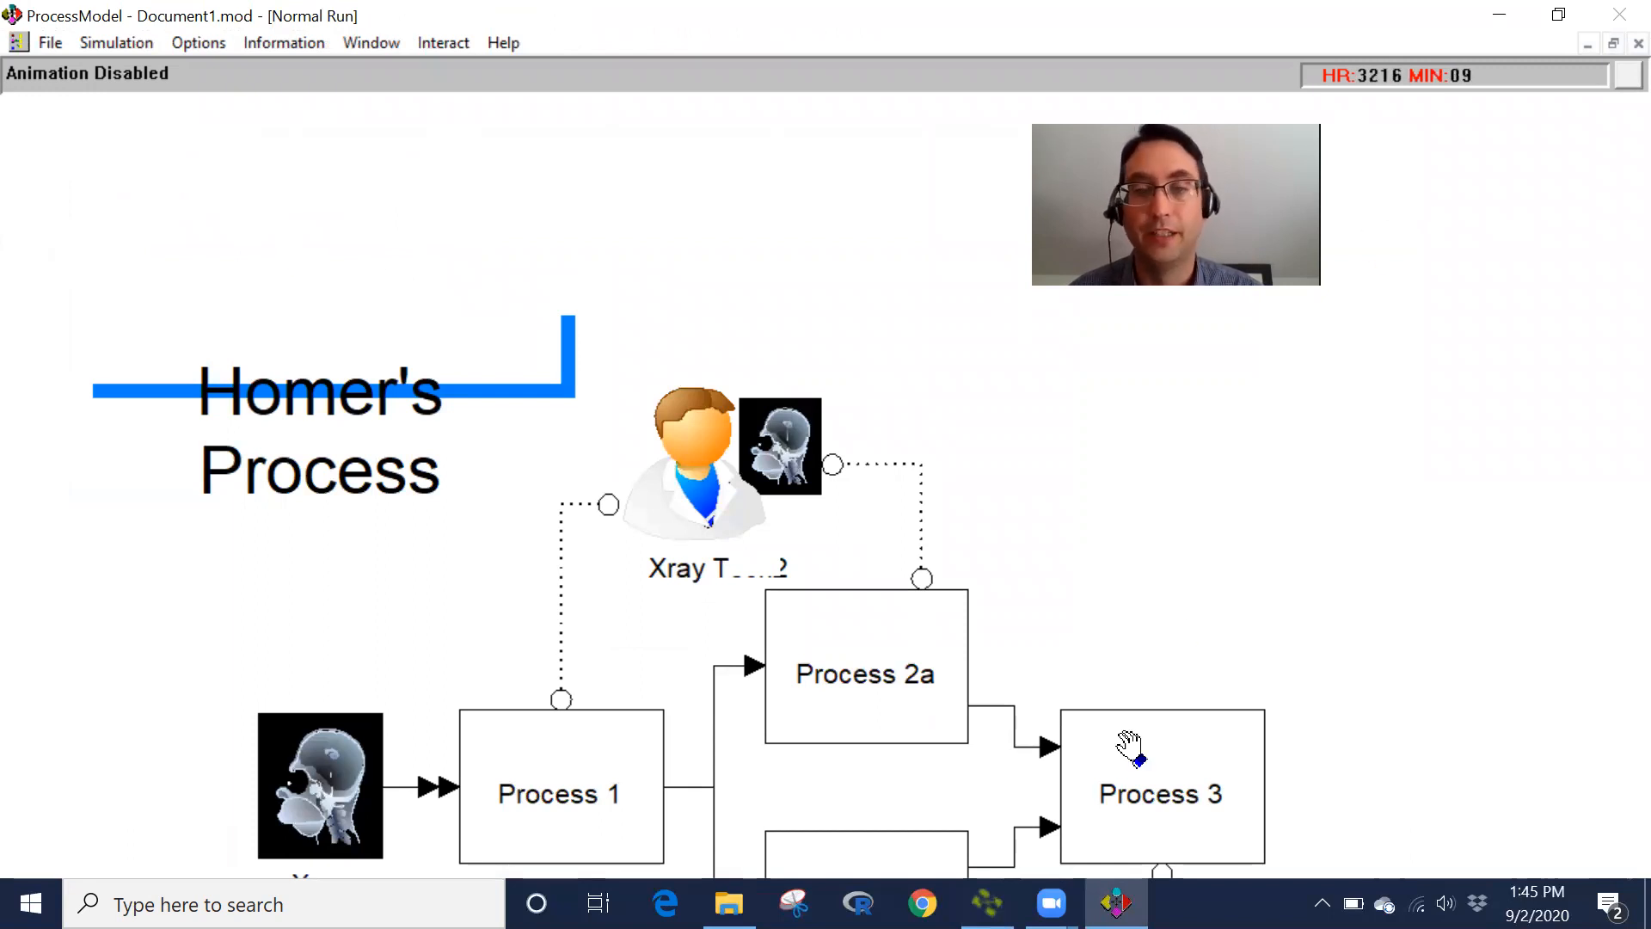
left_click(1051, 903)
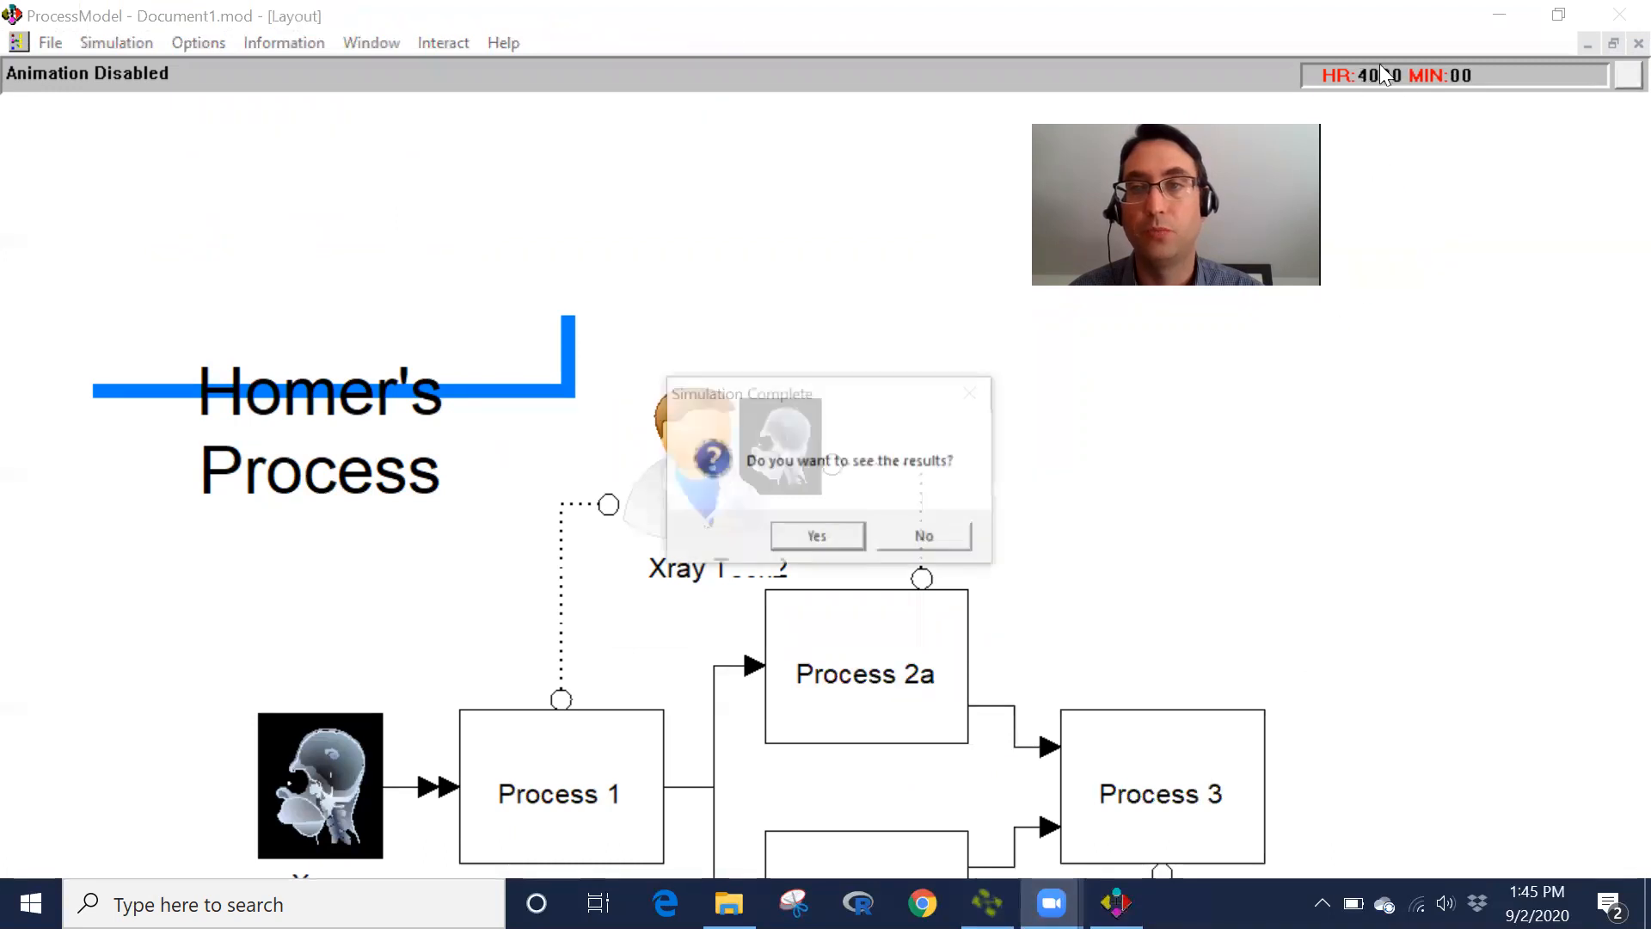
left_click(818, 536)
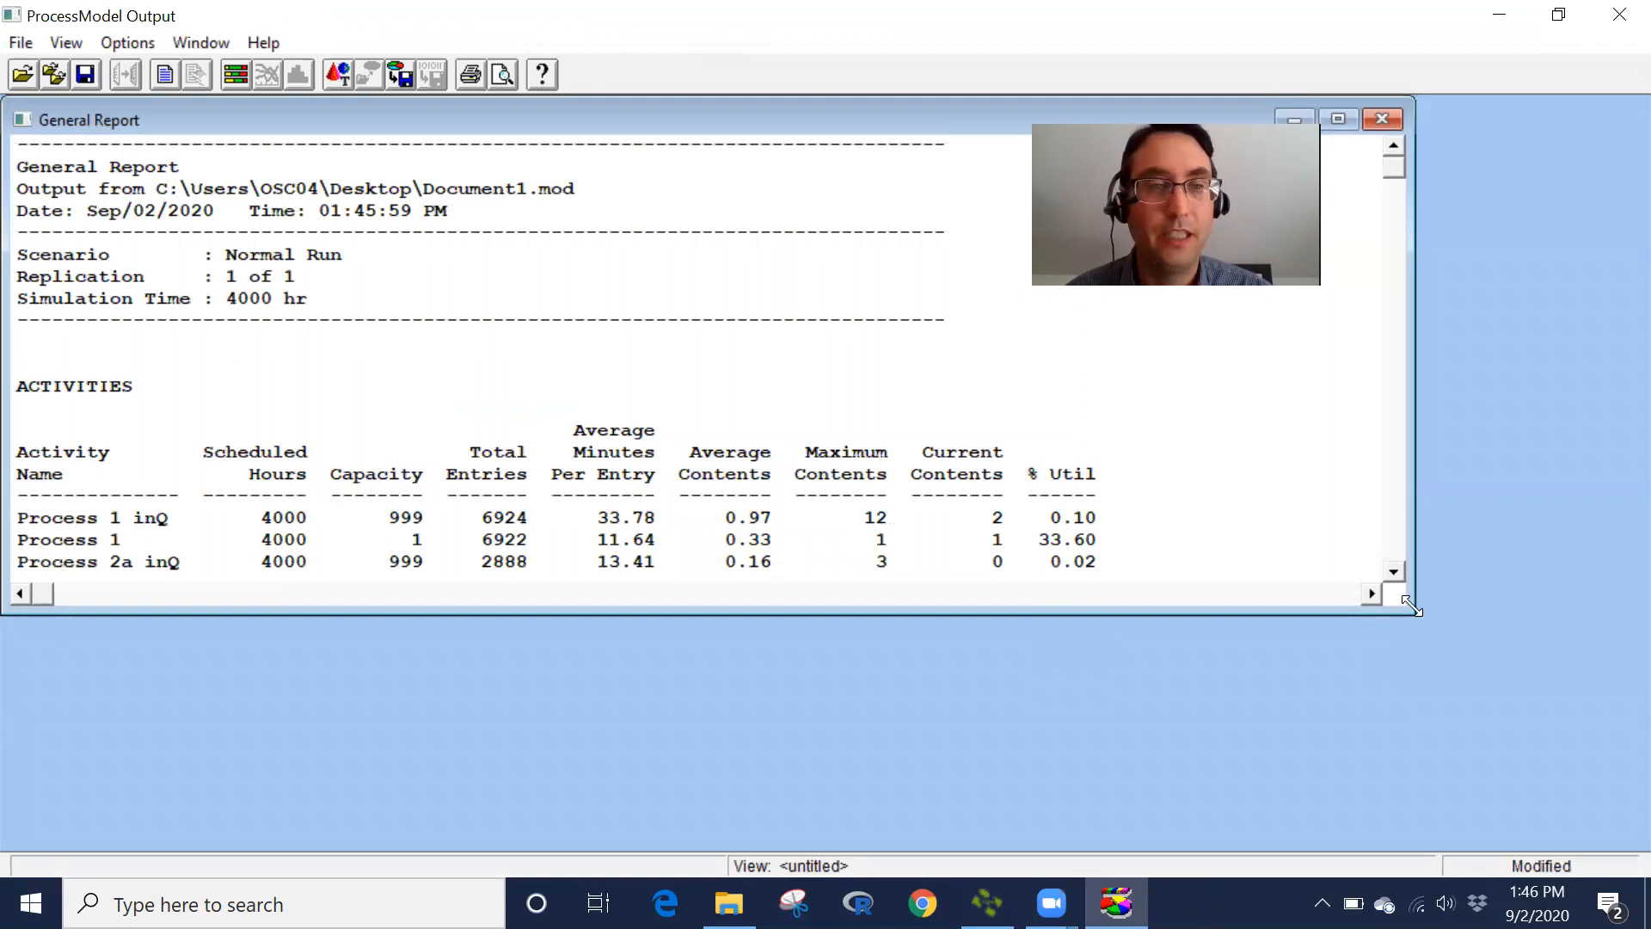
- Enlarge the general report and scroll through the activity and resource utilization statistics
left_click_drag(1411, 606, 1625, 829)
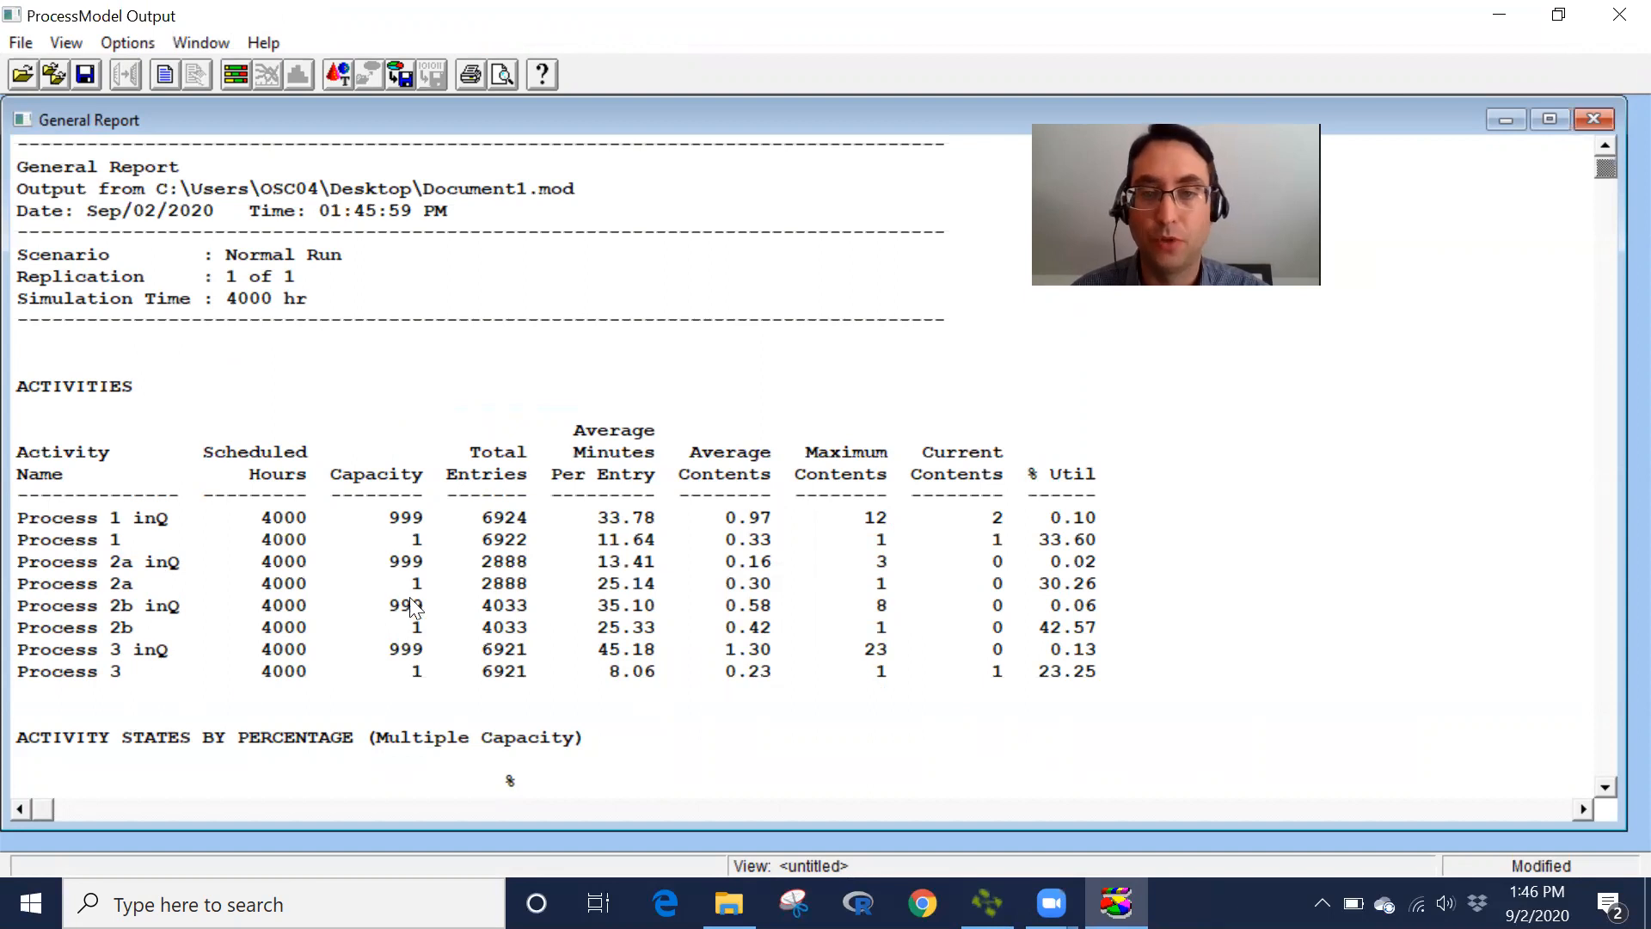
left_click(1608, 790)
left_click(1608, 789)
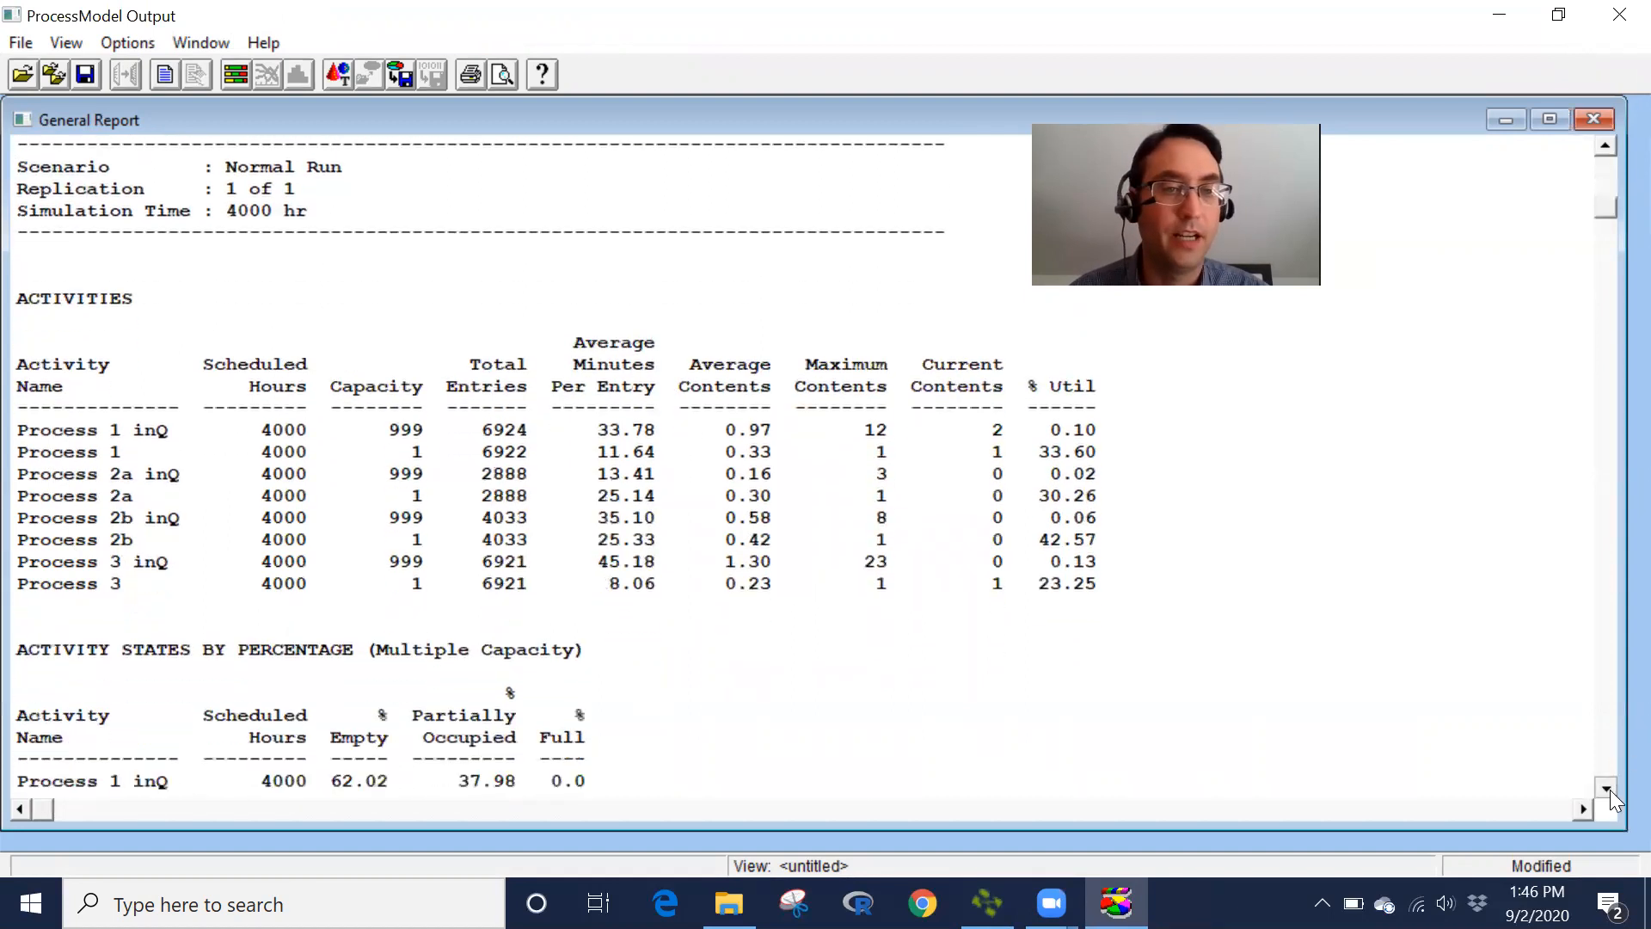
scroll(1610, 789, "down", 5)
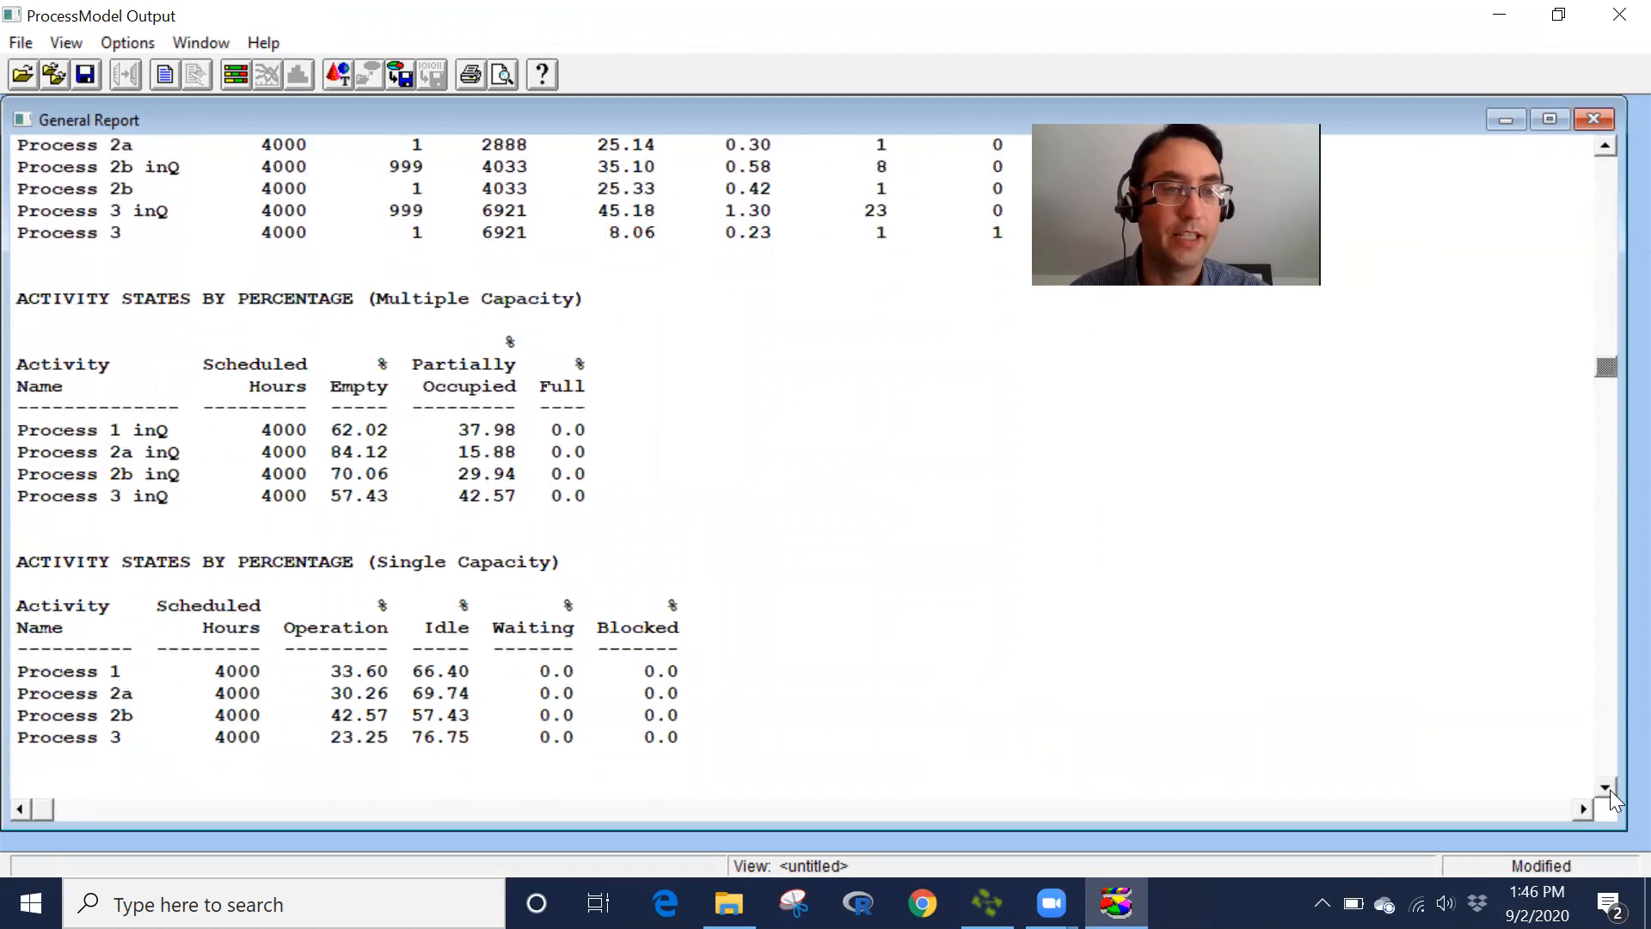
scroll(1610, 789, "down", 7)
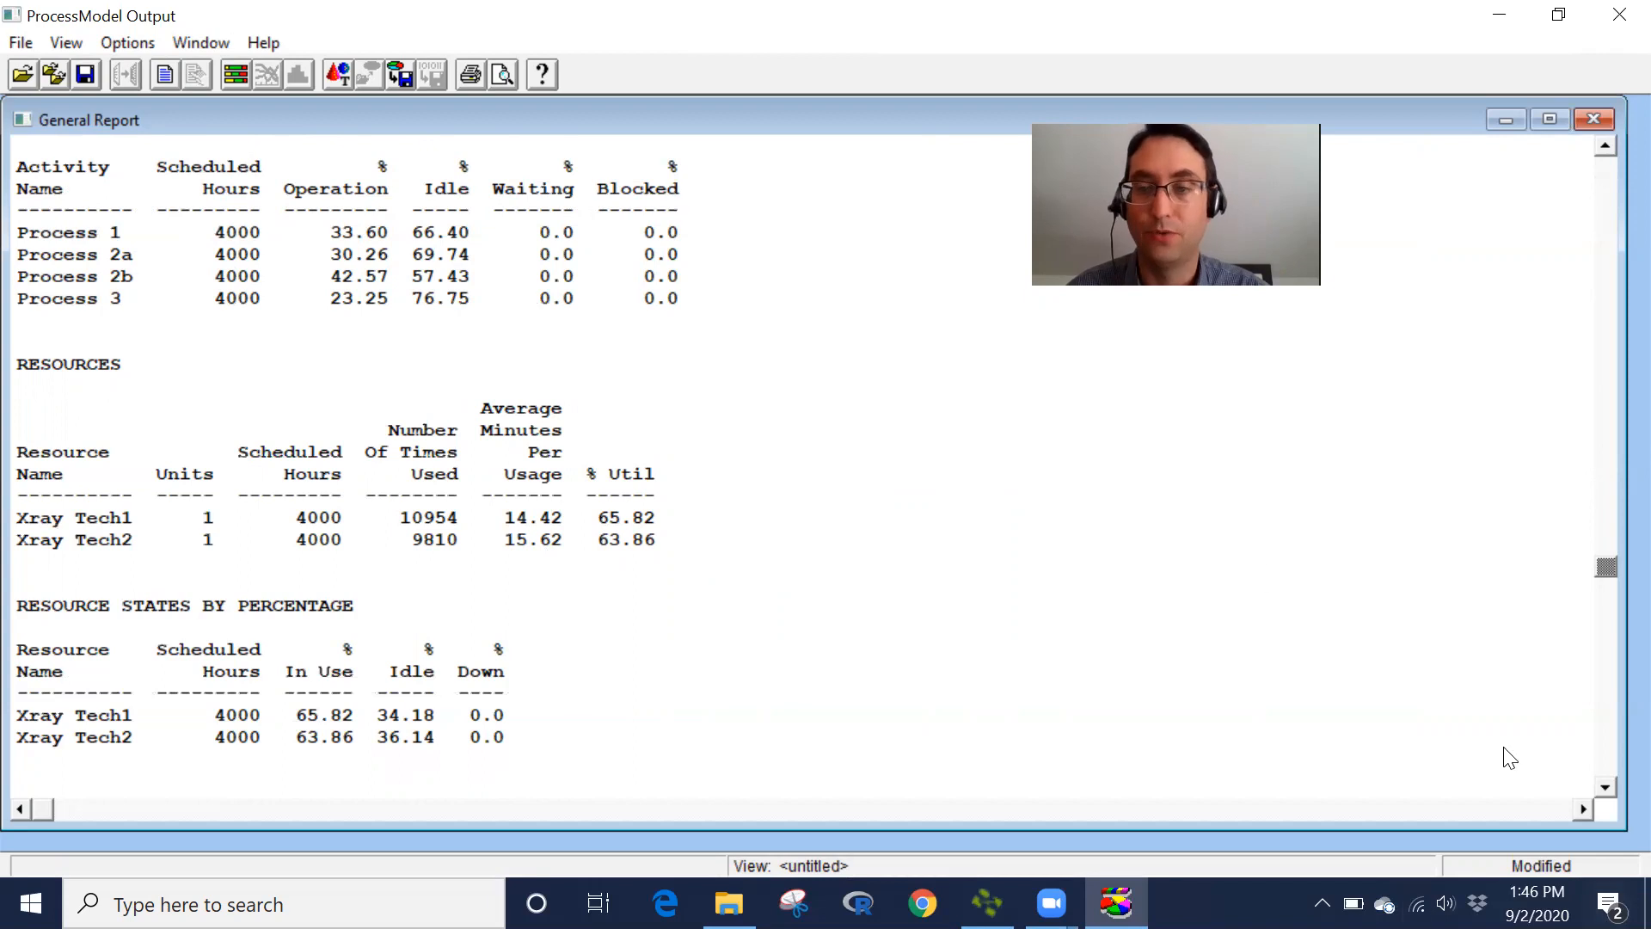
left_click(1605, 787)
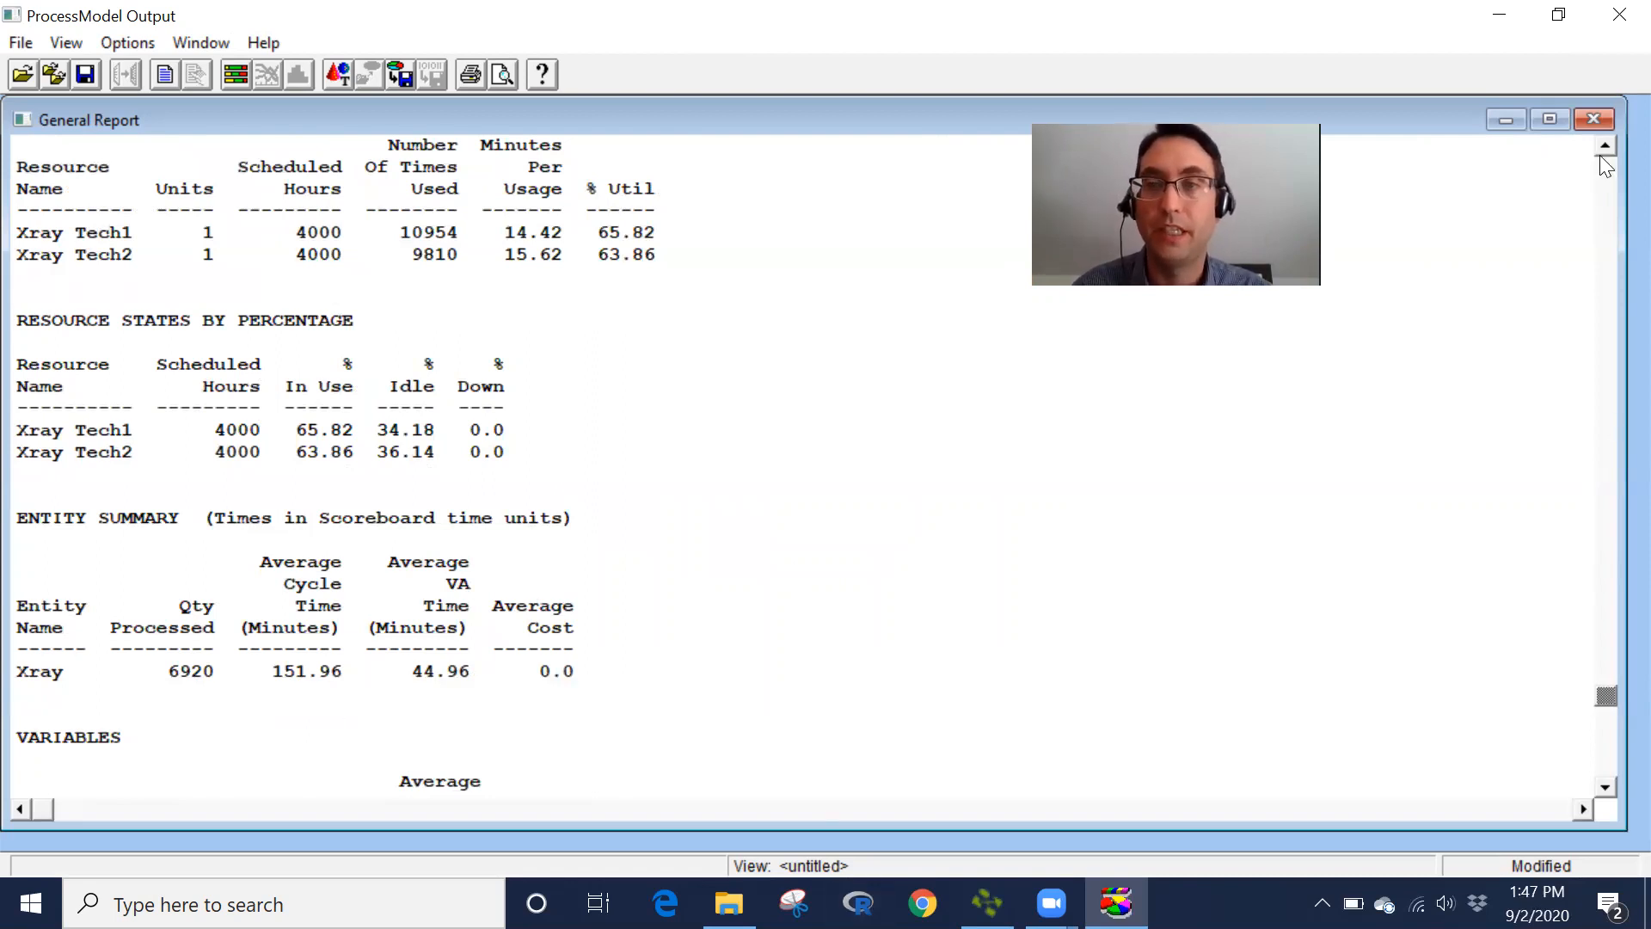
scroll(1600, 157, "up", 6)
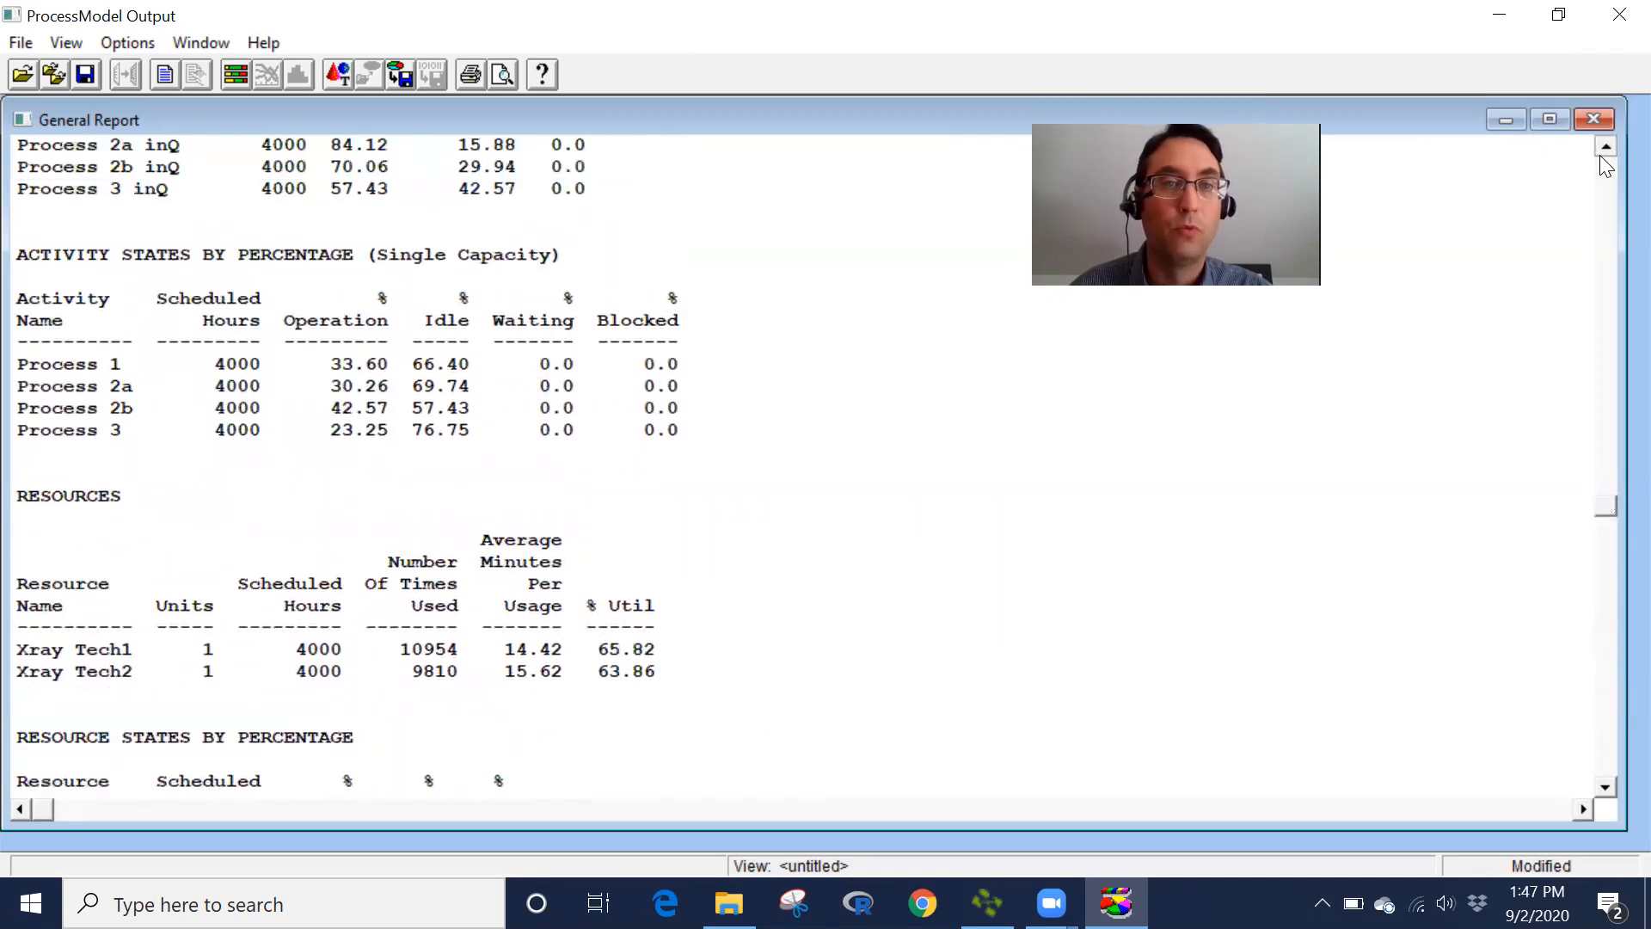
scroll(1600, 157, "up", 8)
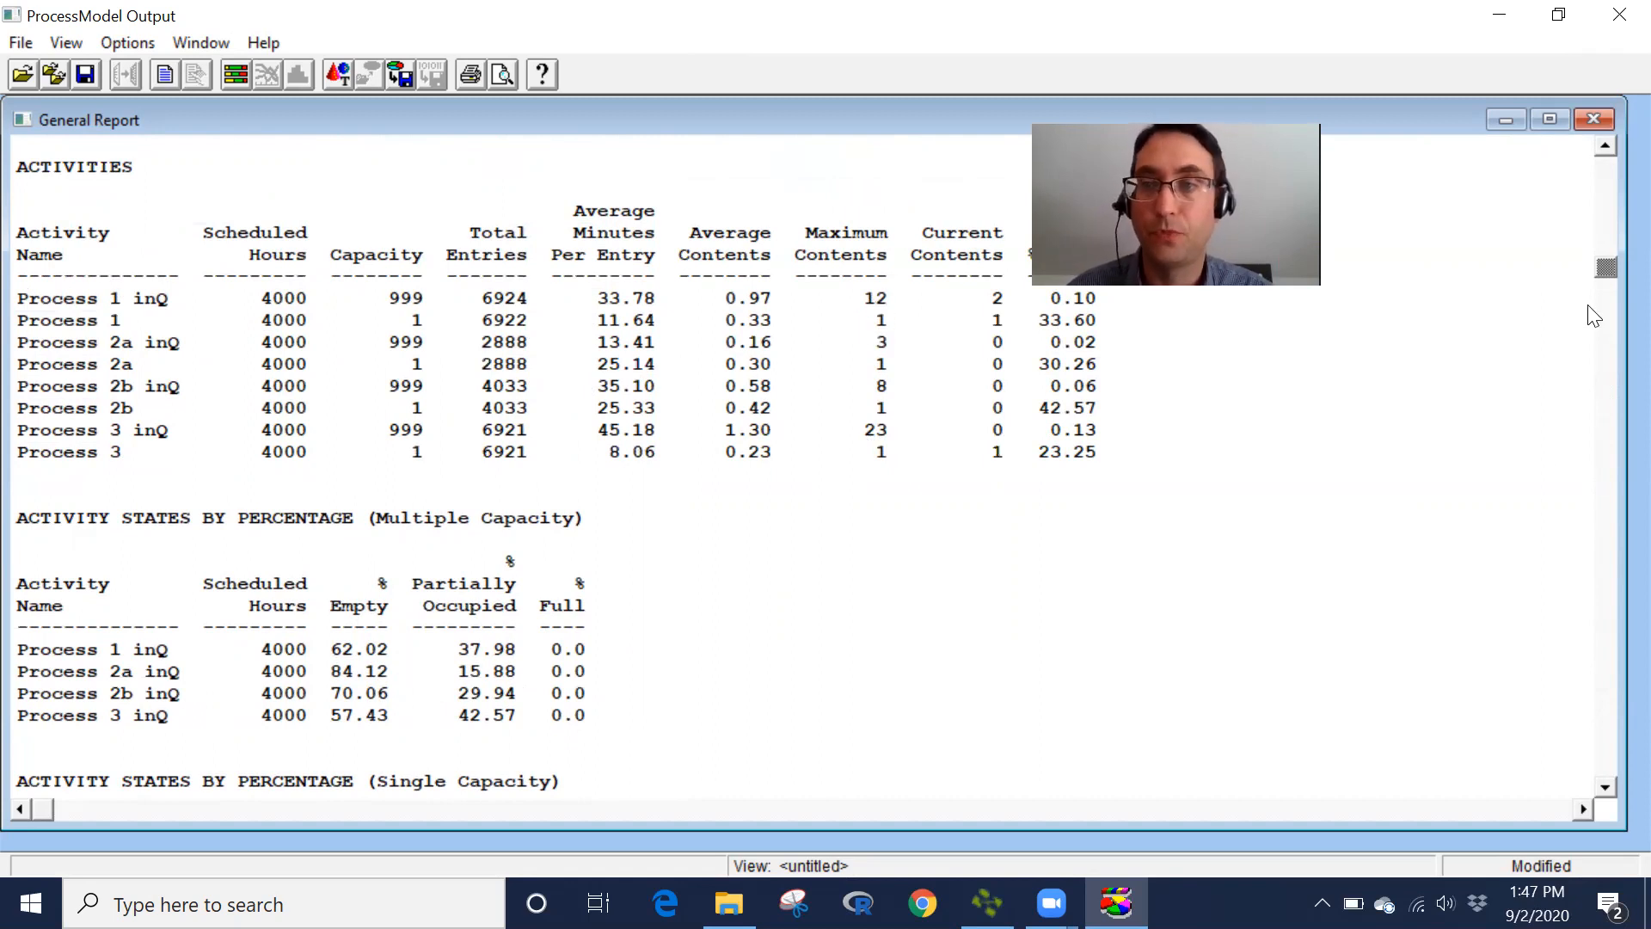
left_click_drag(1605, 268, 1362, 796)
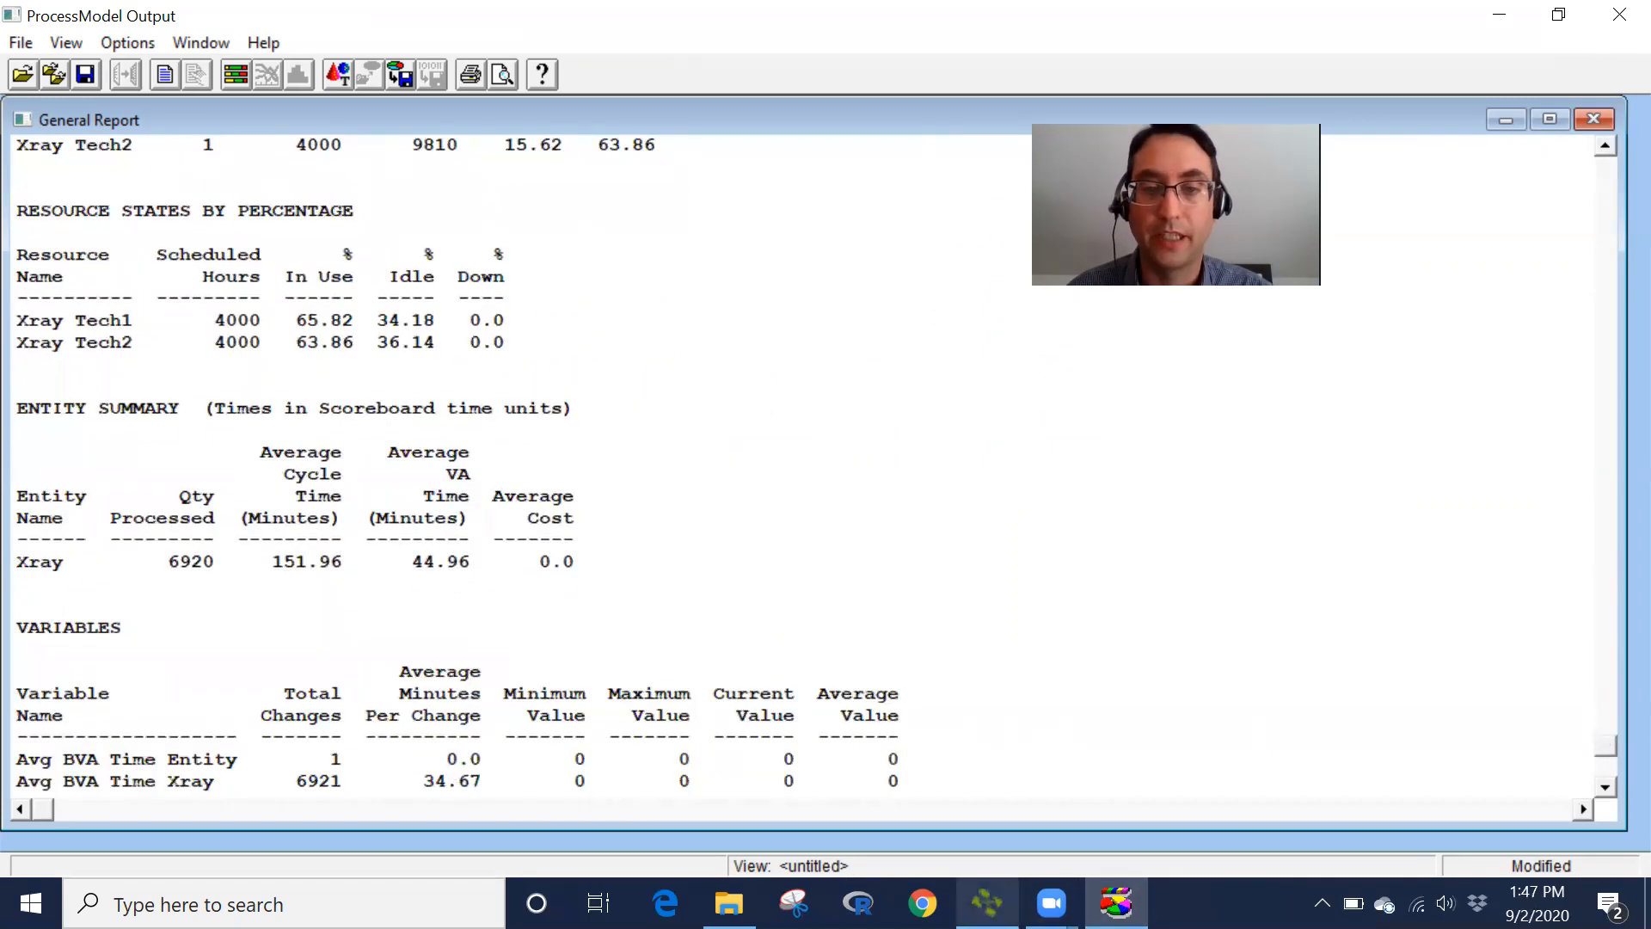
- Switch between the model diagram and the report to compare the resource results
left_click(987, 903)
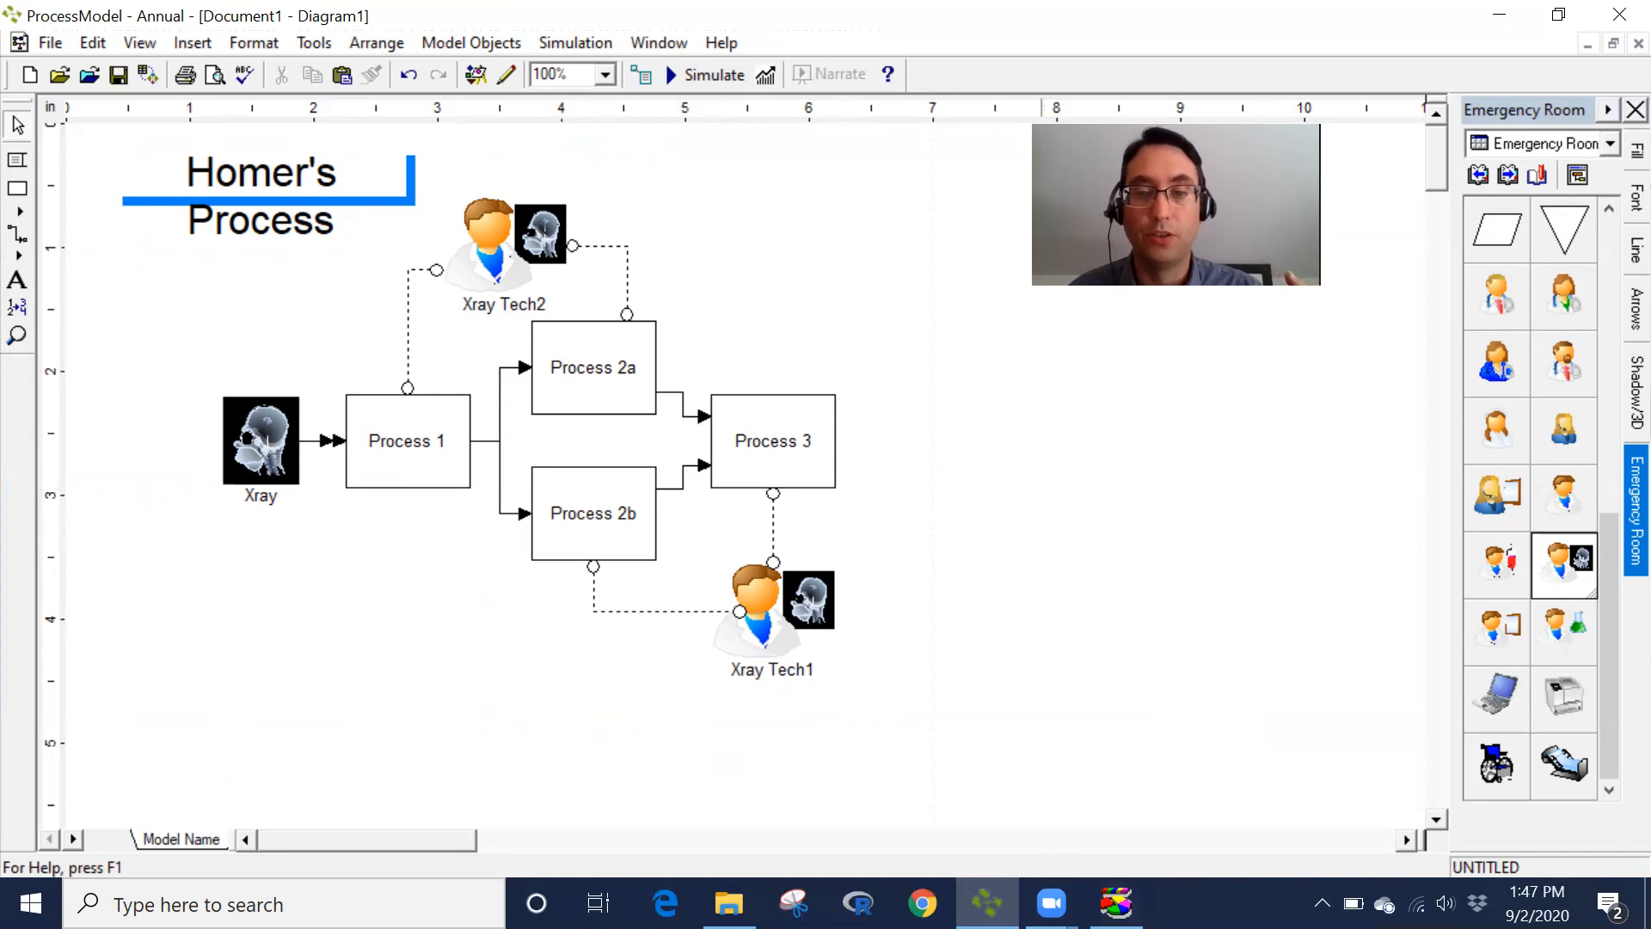
left_click(1115, 903)
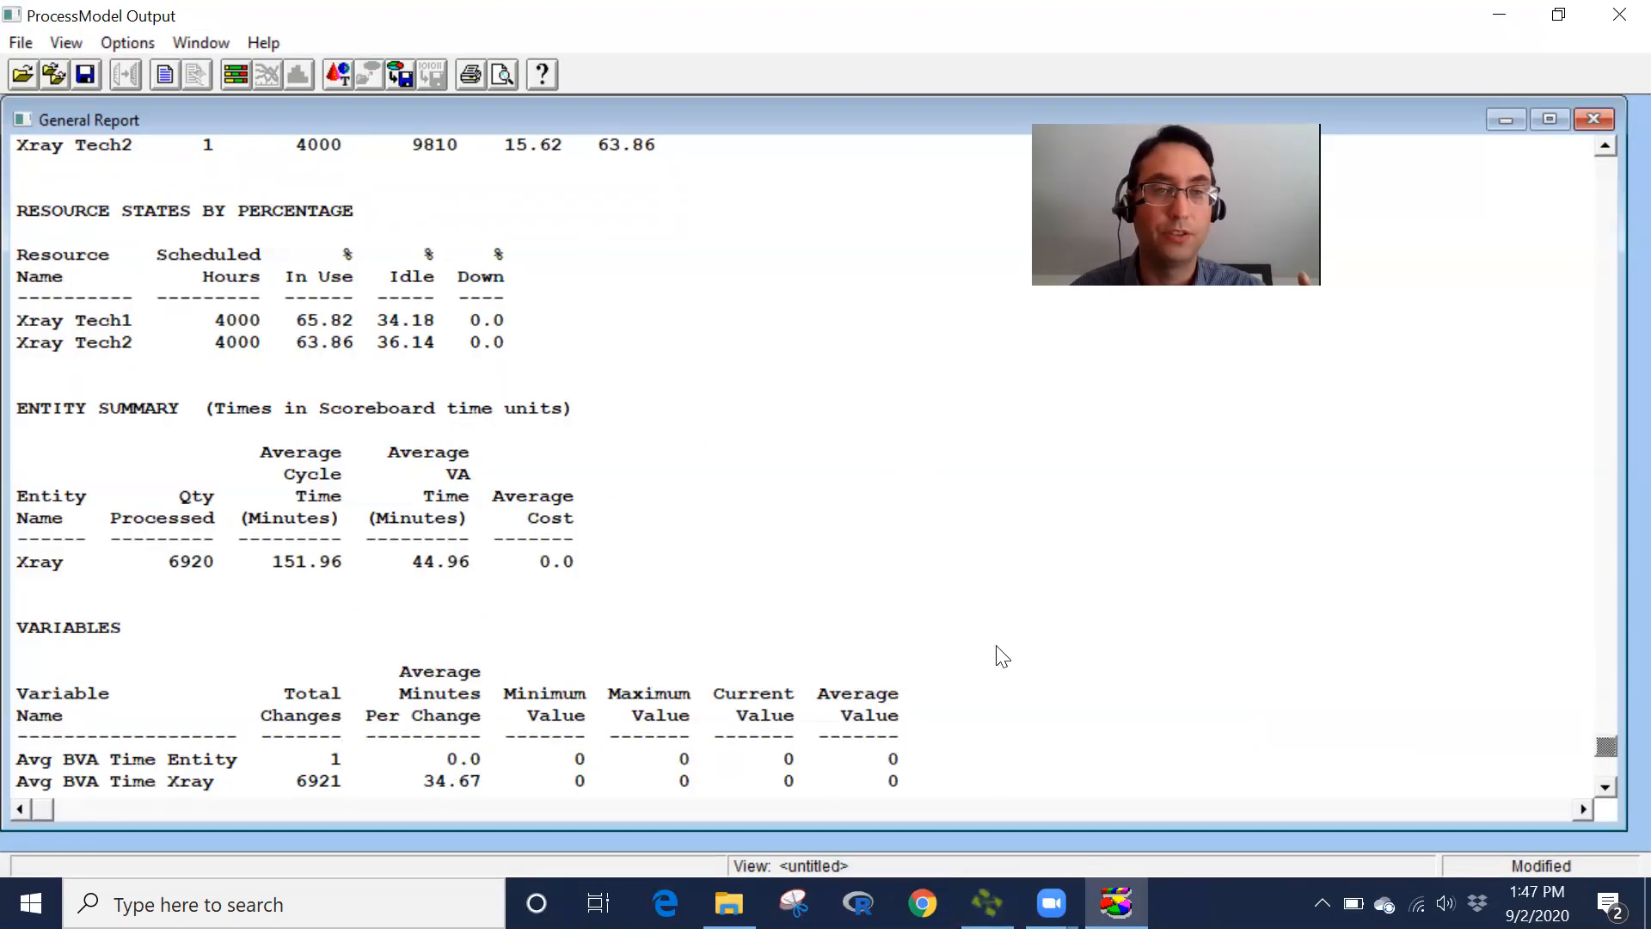
left_click(1606, 151)
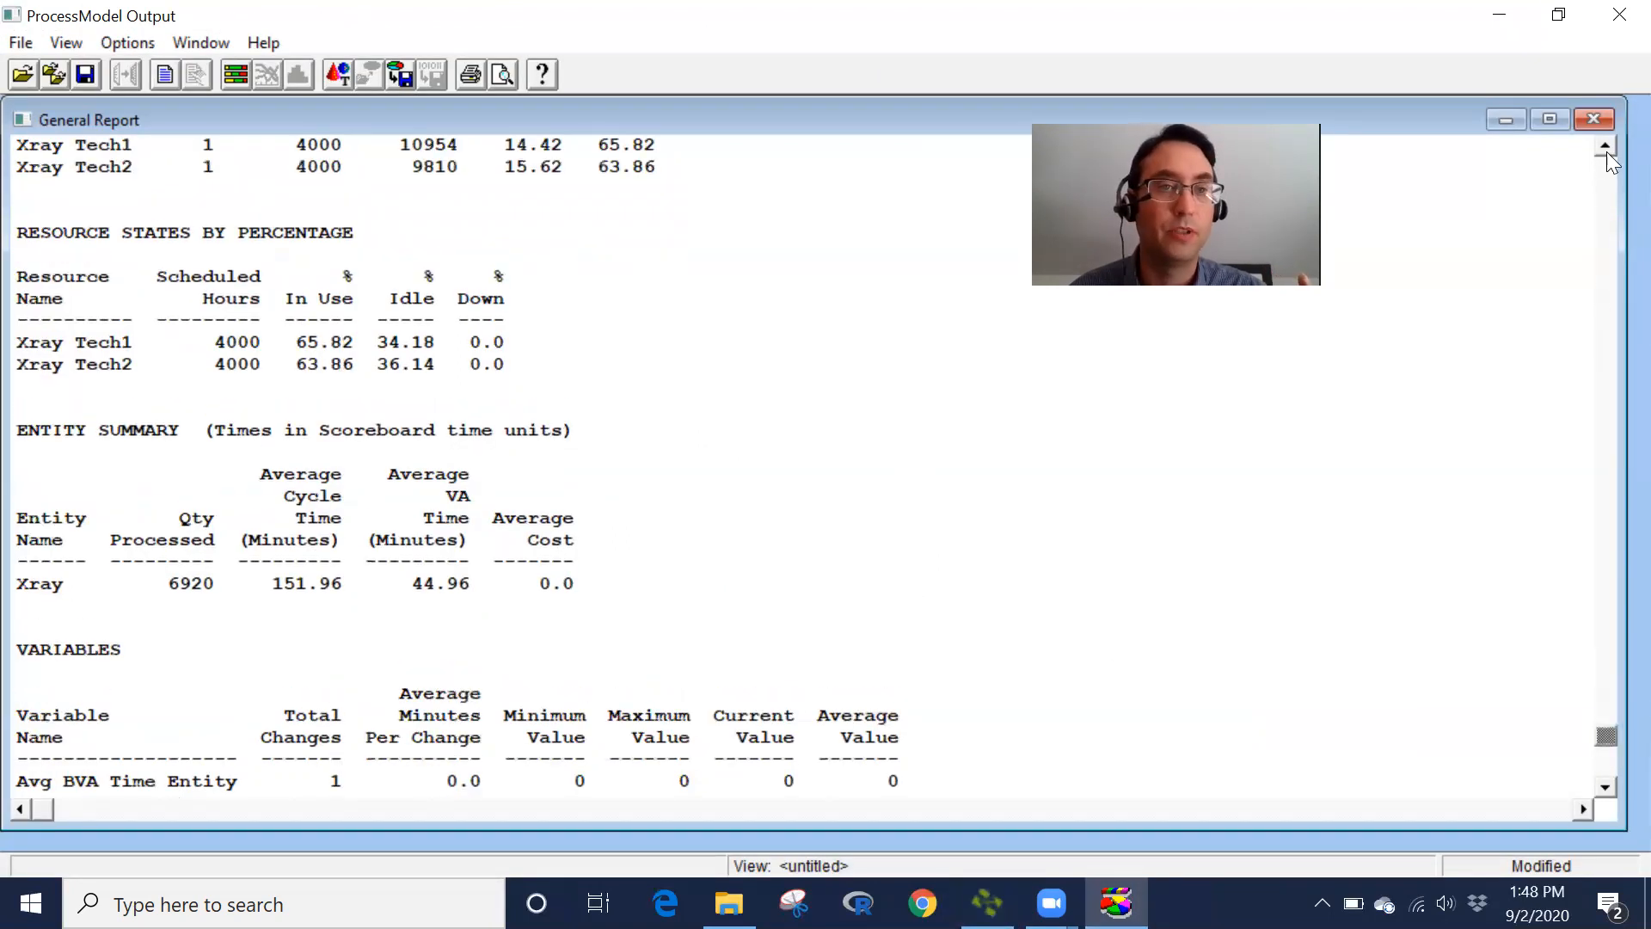
left_click(1607, 151)
left_click(1607, 152)
left_click(1607, 151)
left_click(1607, 152)
left_click(1606, 151)
left_click(1607, 152)
left_click(1607, 151)
left_click(1607, 152)
left_click(1606, 151)
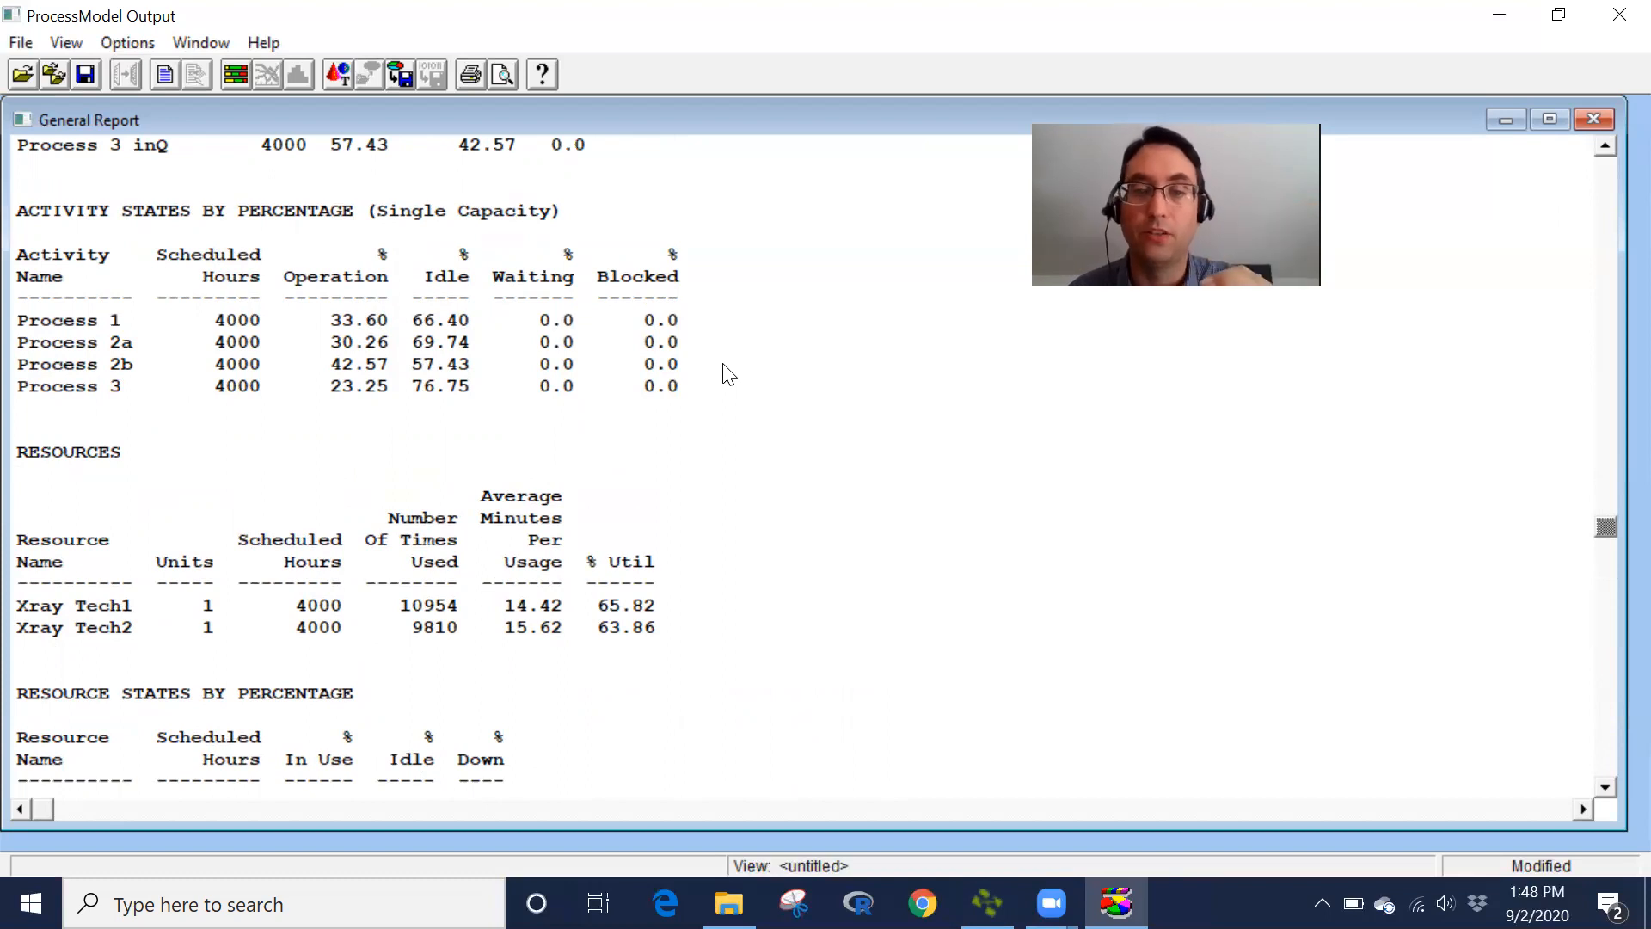
left_click(987, 903)
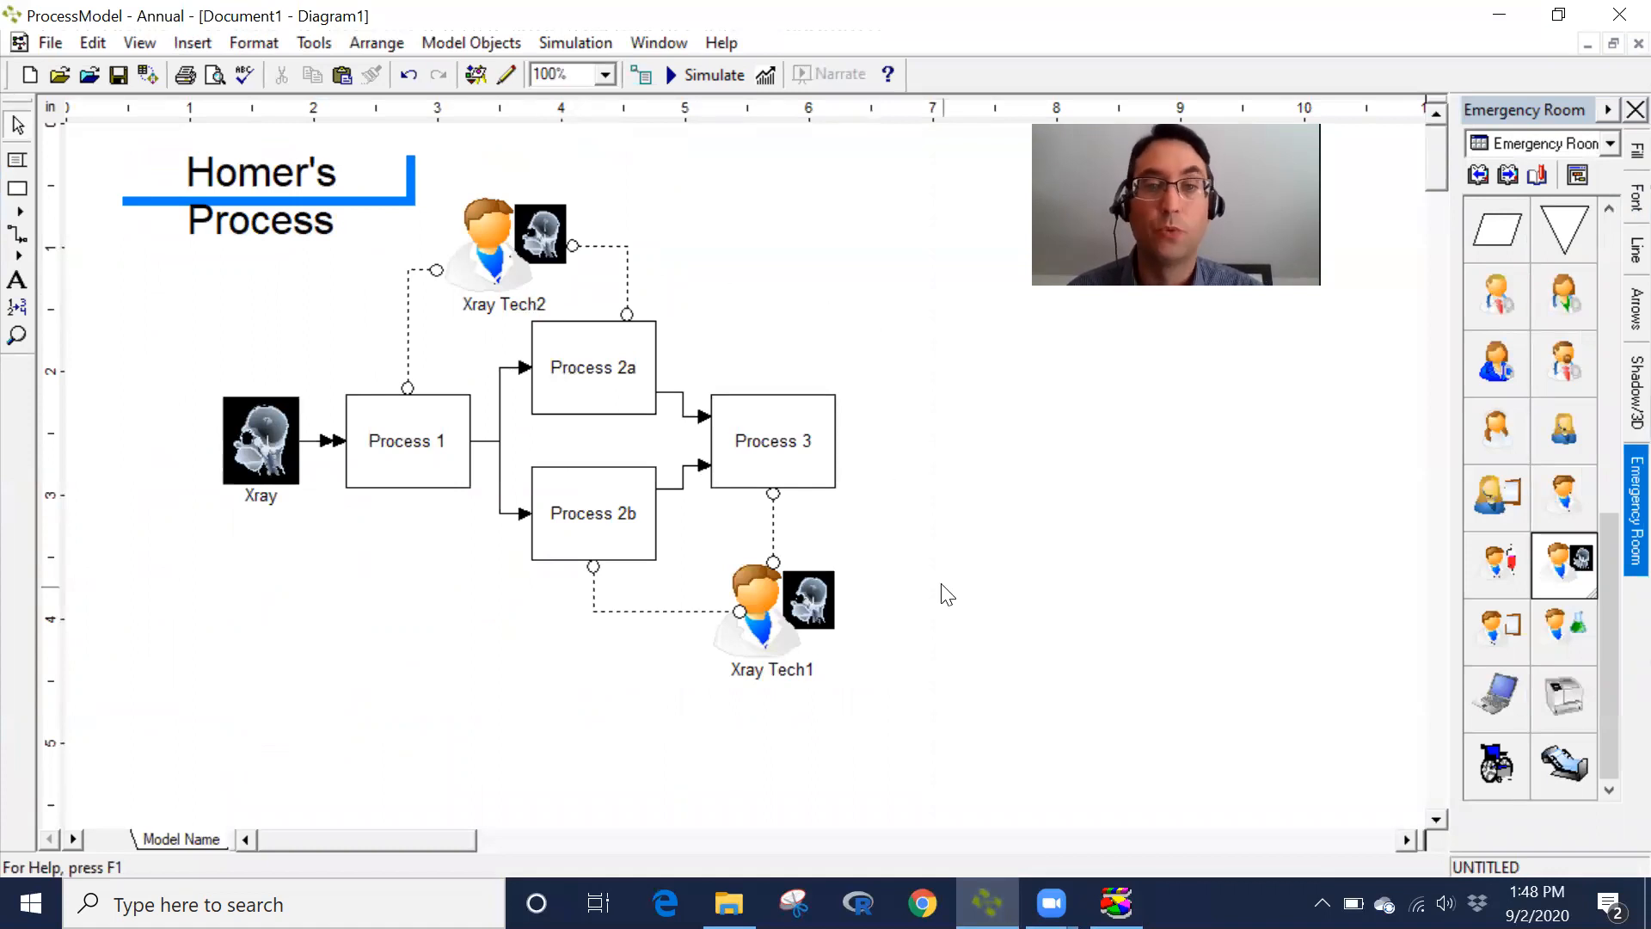
- Delete the Xray Tech2 resource from the diagram
left_click(806, 587)
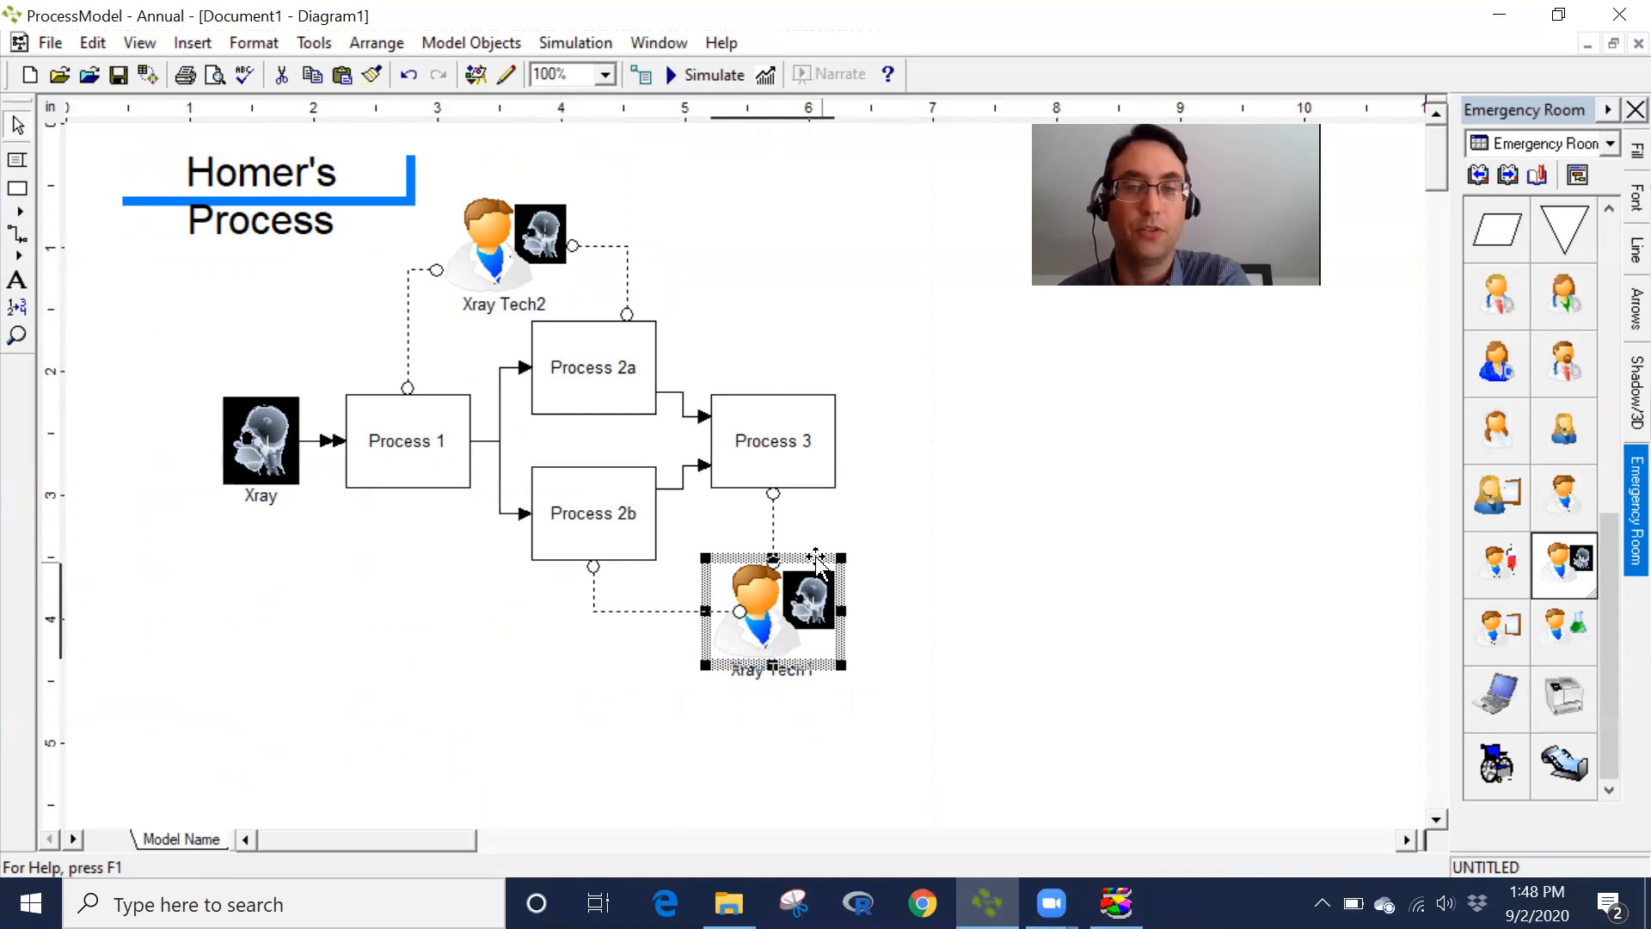
left_click(511, 266)
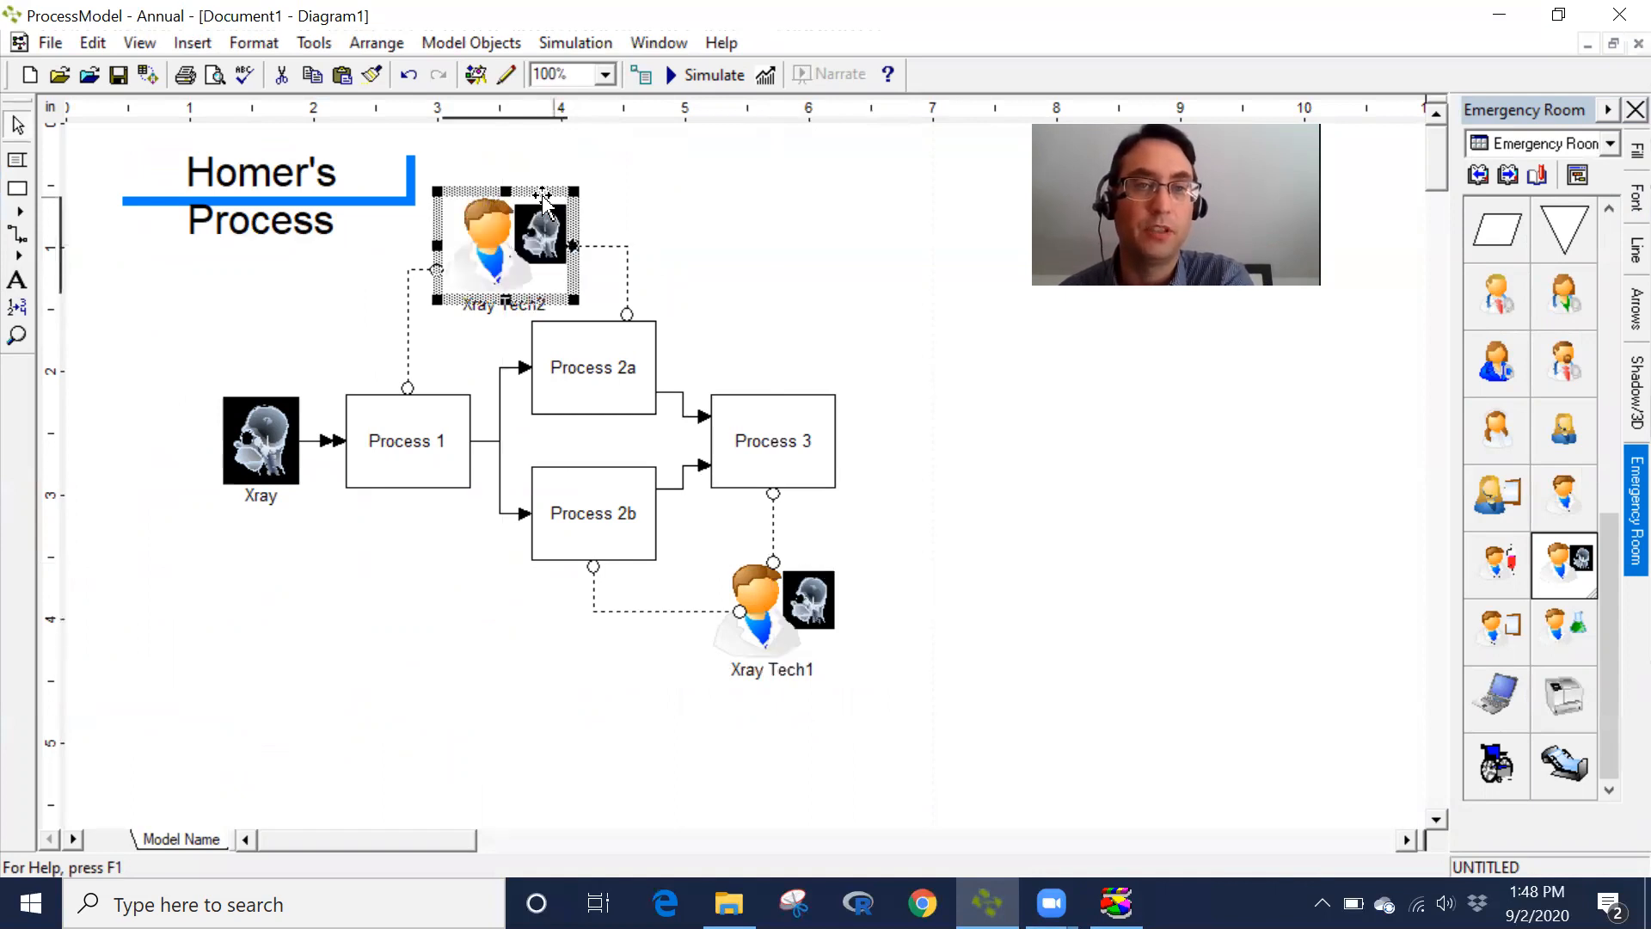
key("Delete")
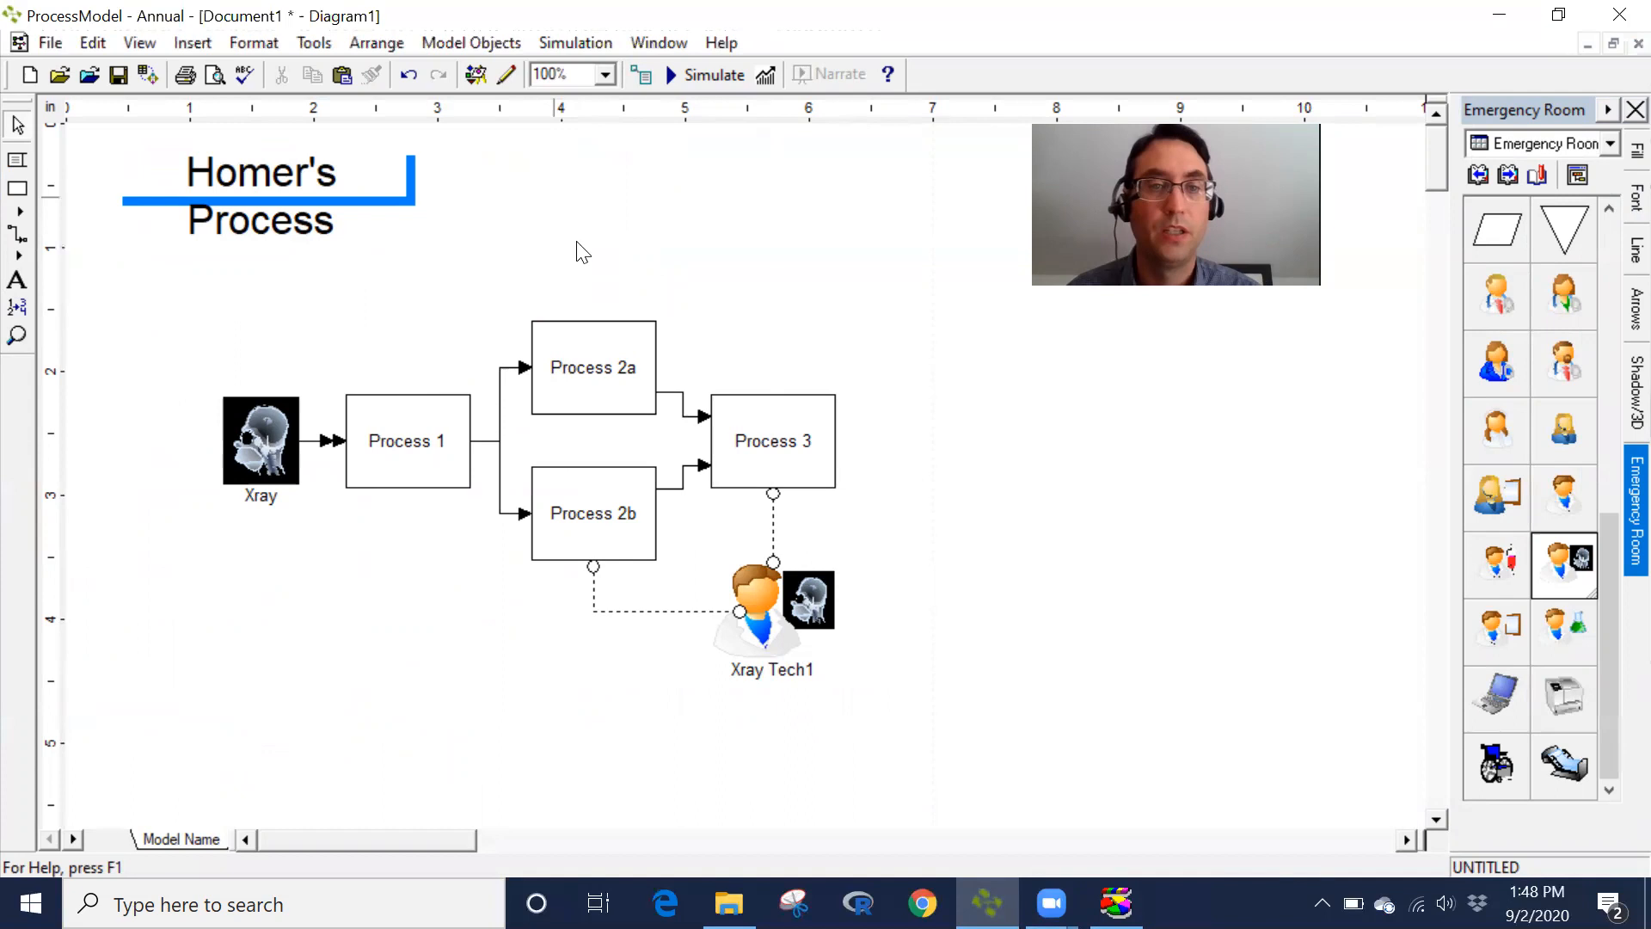
- Connect Process 1 and Process 2a to Xray Tech1 with resource connectors
left_click(15, 256)
mouse_move(406, 479)
left_mouse_down()
mouse_move(424, 516)
mouse_move(711, 636)
left_mouse_up()
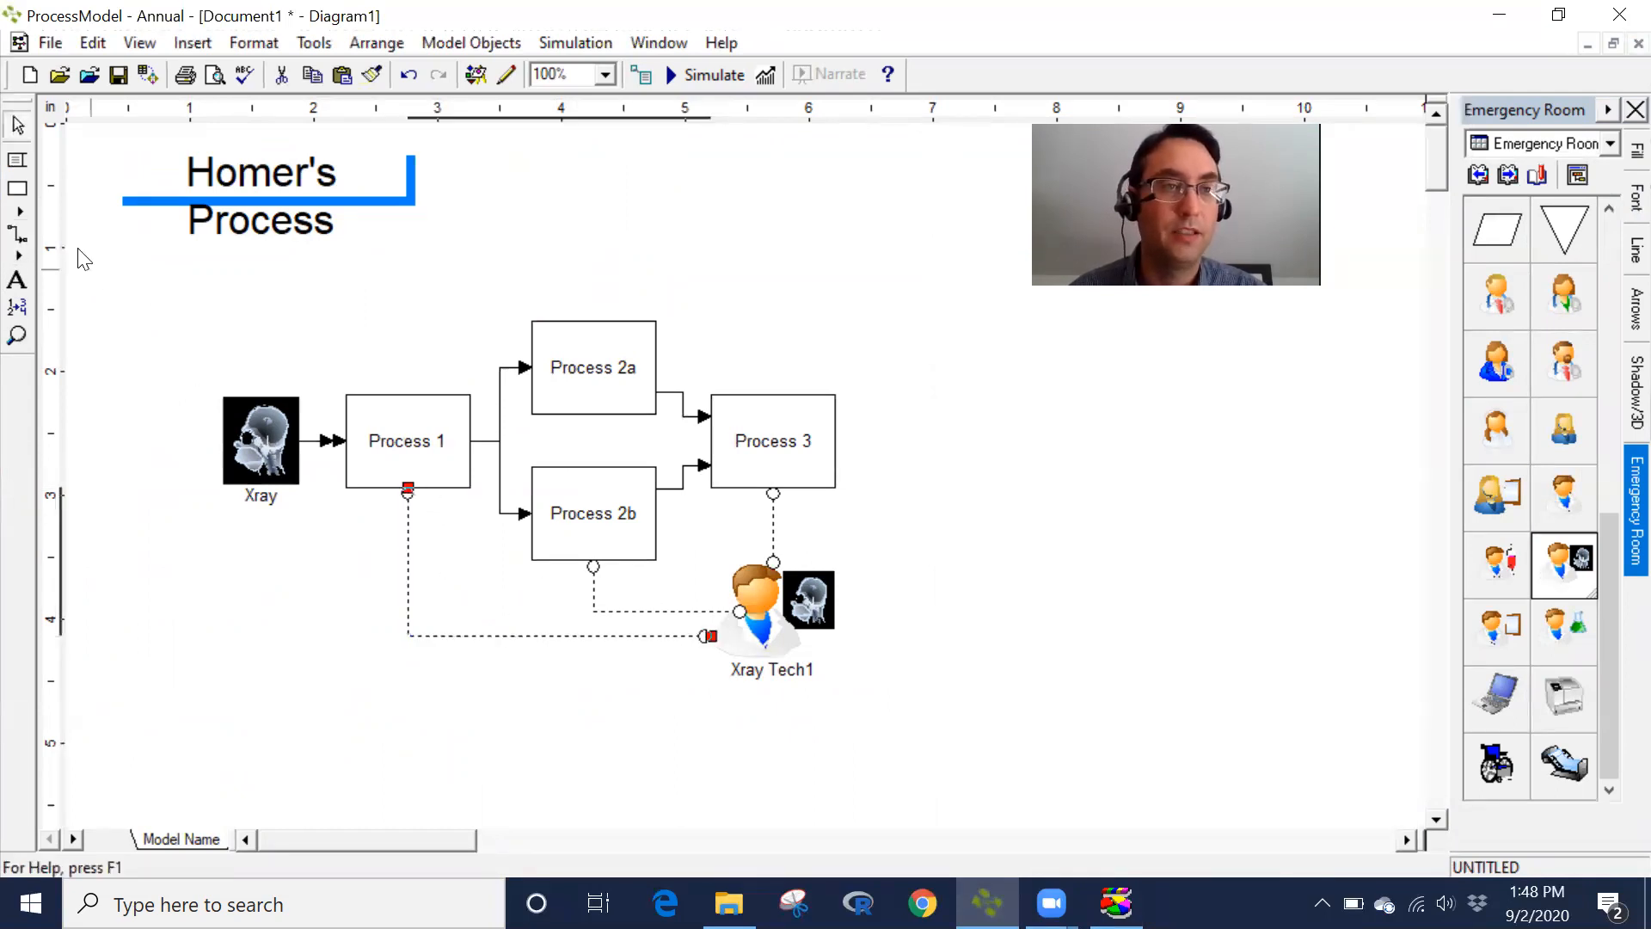
mouse_move(657, 367)
left_mouse_down()
mouse_move(918, 542)
mouse_move(844, 587)
left_mouse_up()
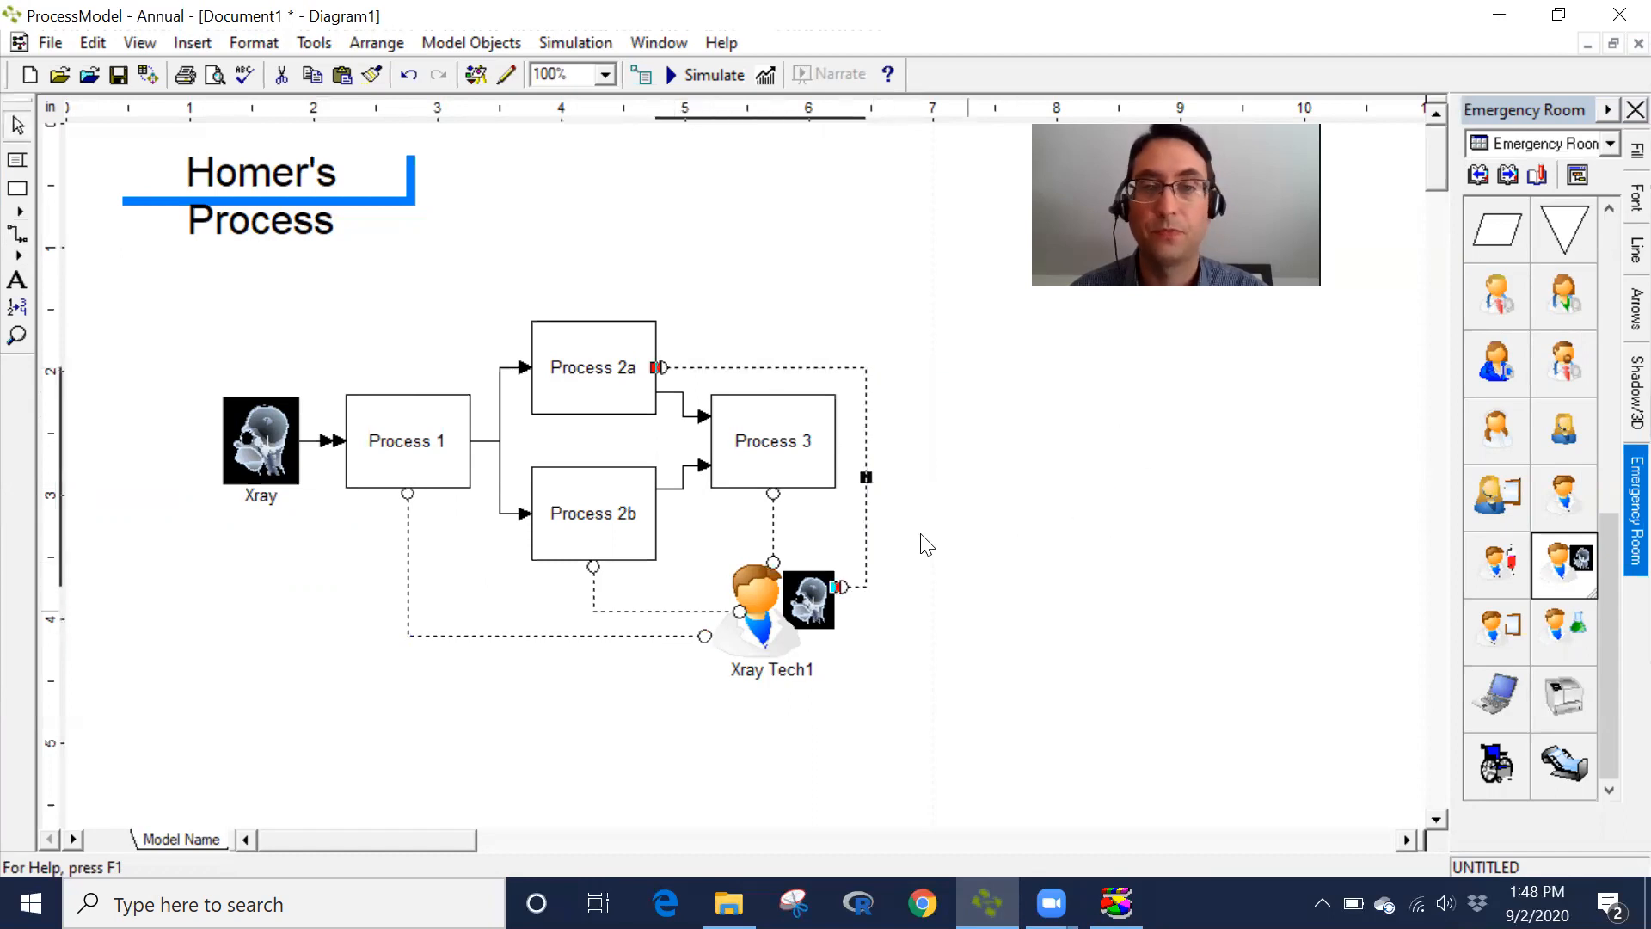
- Set the Xray_Tech1 resource's quantity to 2 and close its properties
left_click(800, 646)
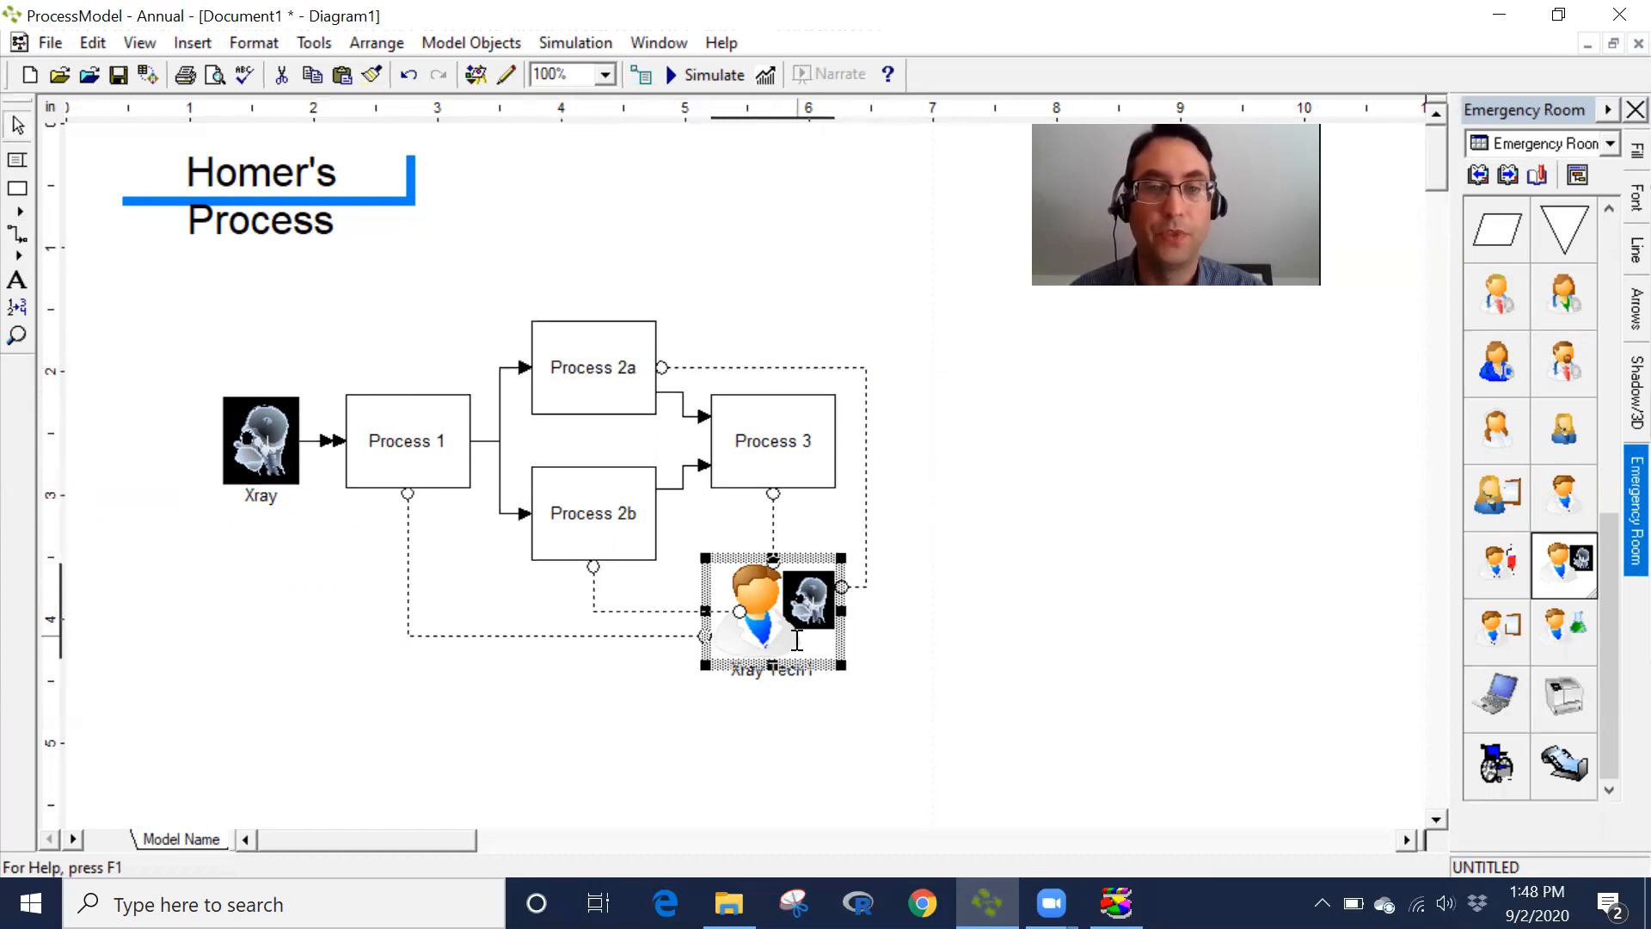
double_click(839, 568)
left_click(898, 465)
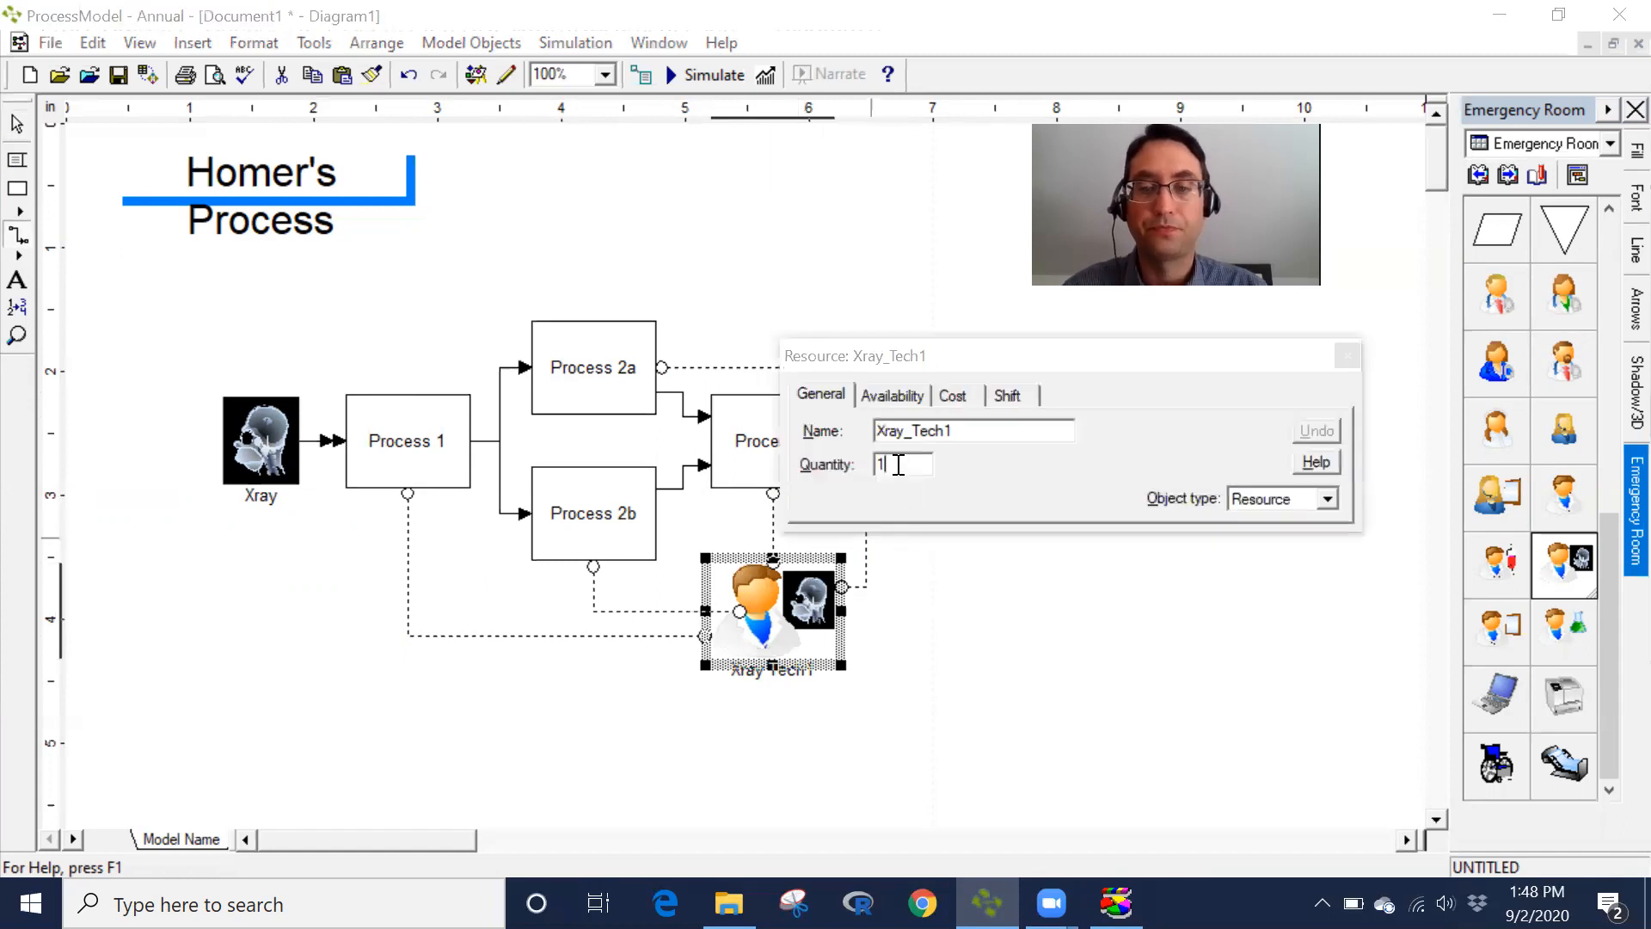
key("BackSpace")
type("2")
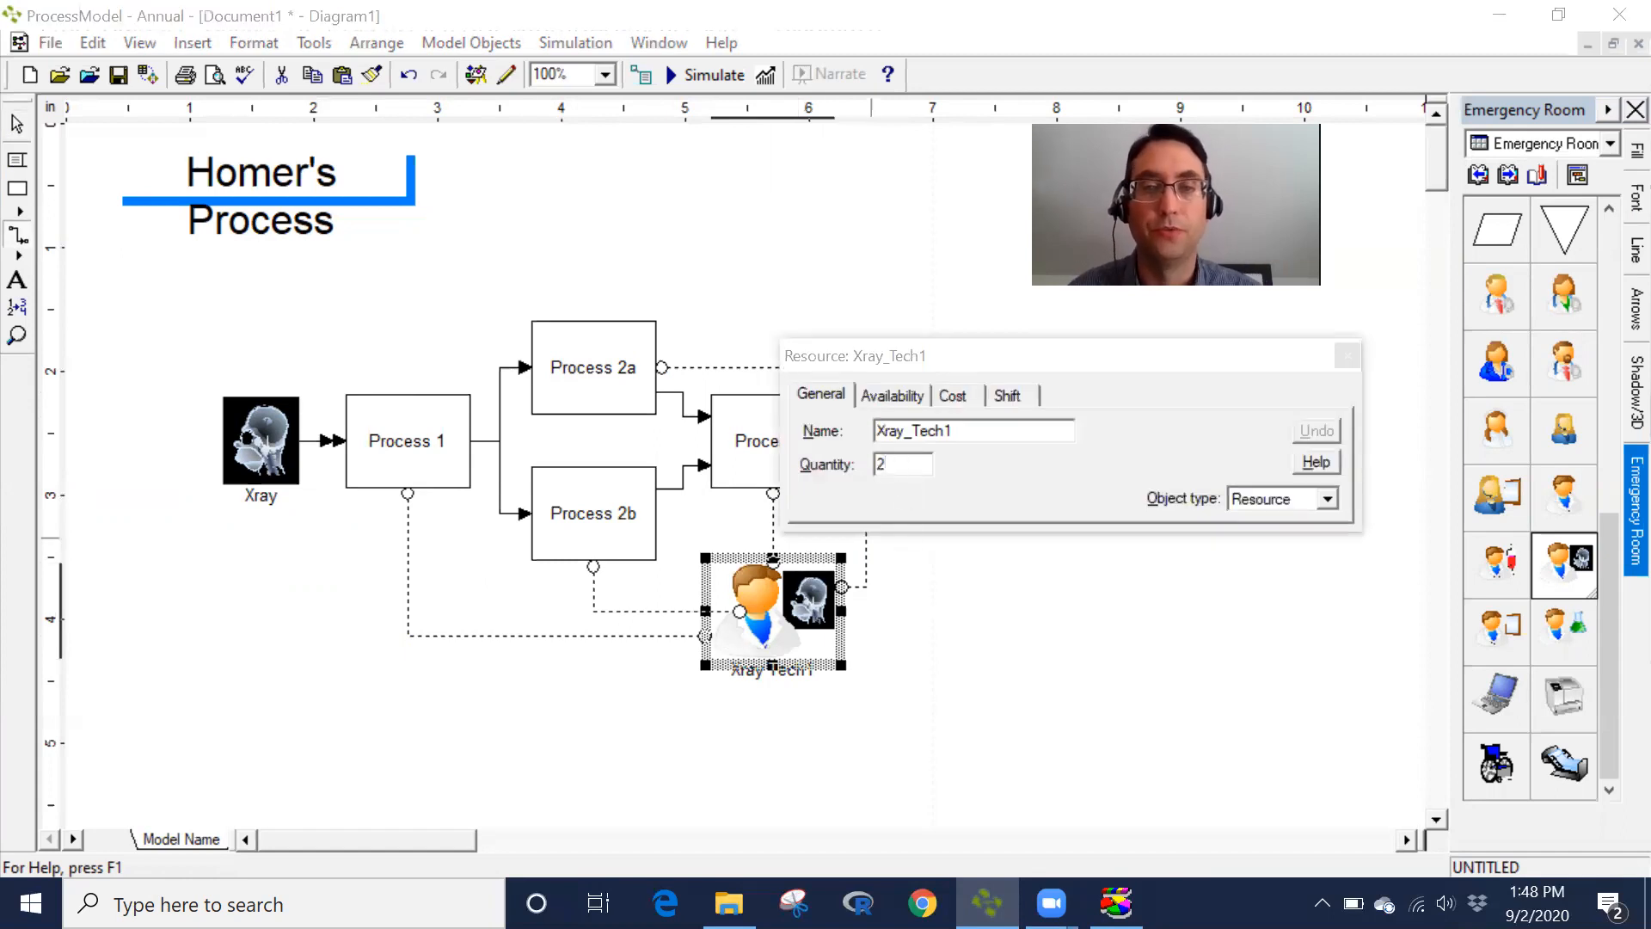
left_click(1347, 355)
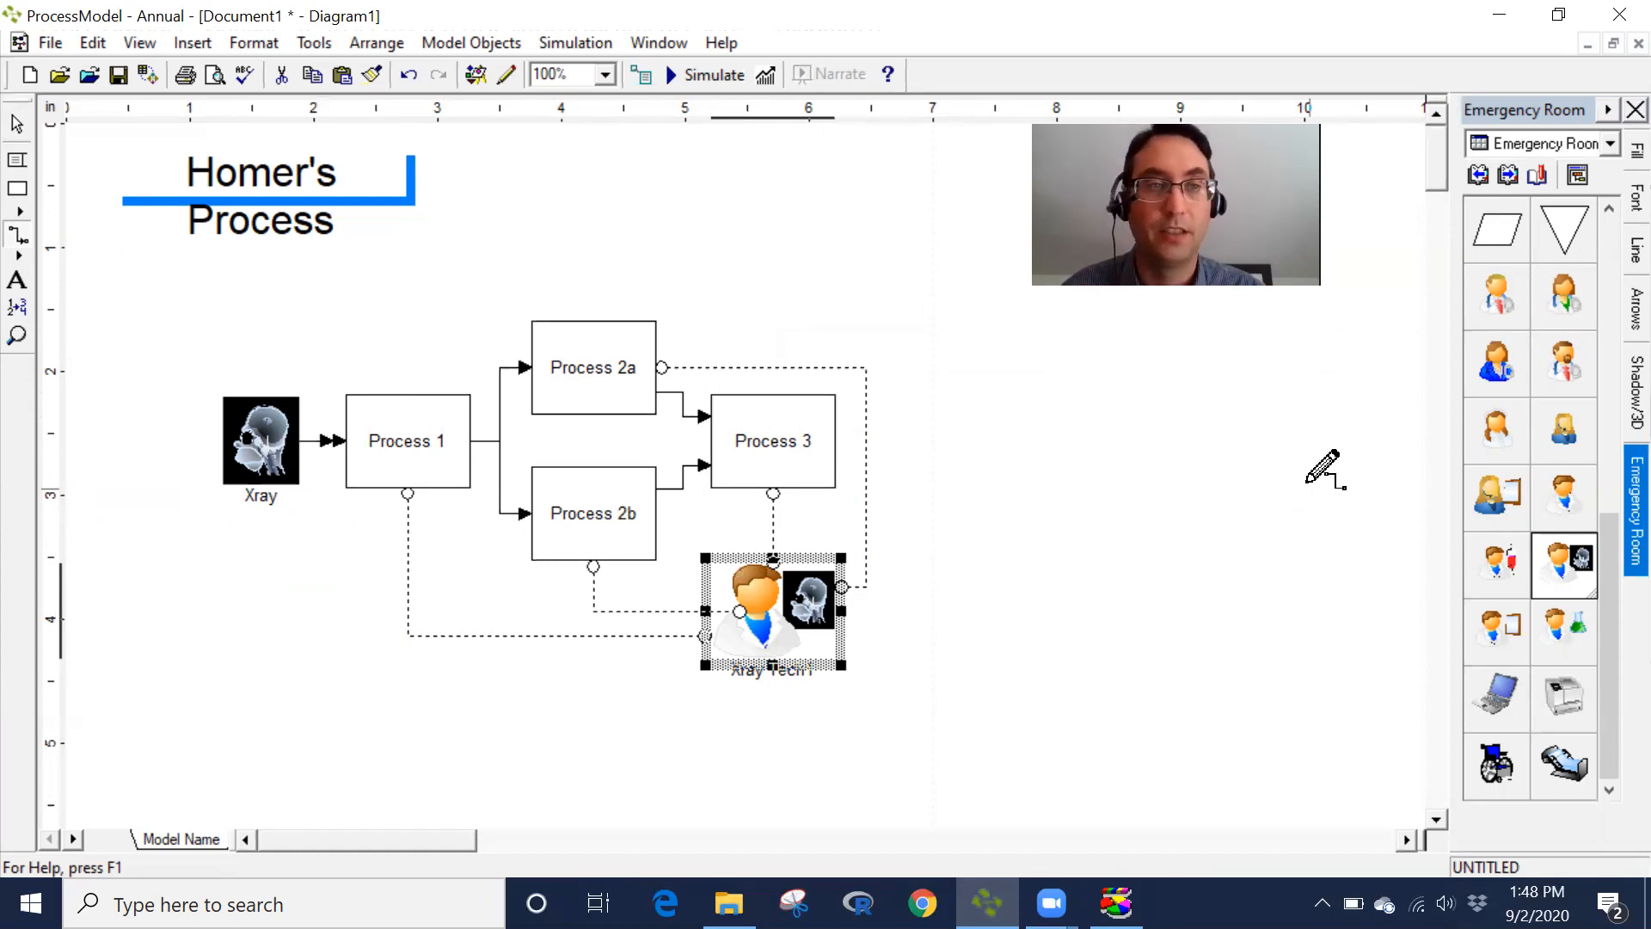
- Run the simulation and choose to view the results
left_click(716, 79)
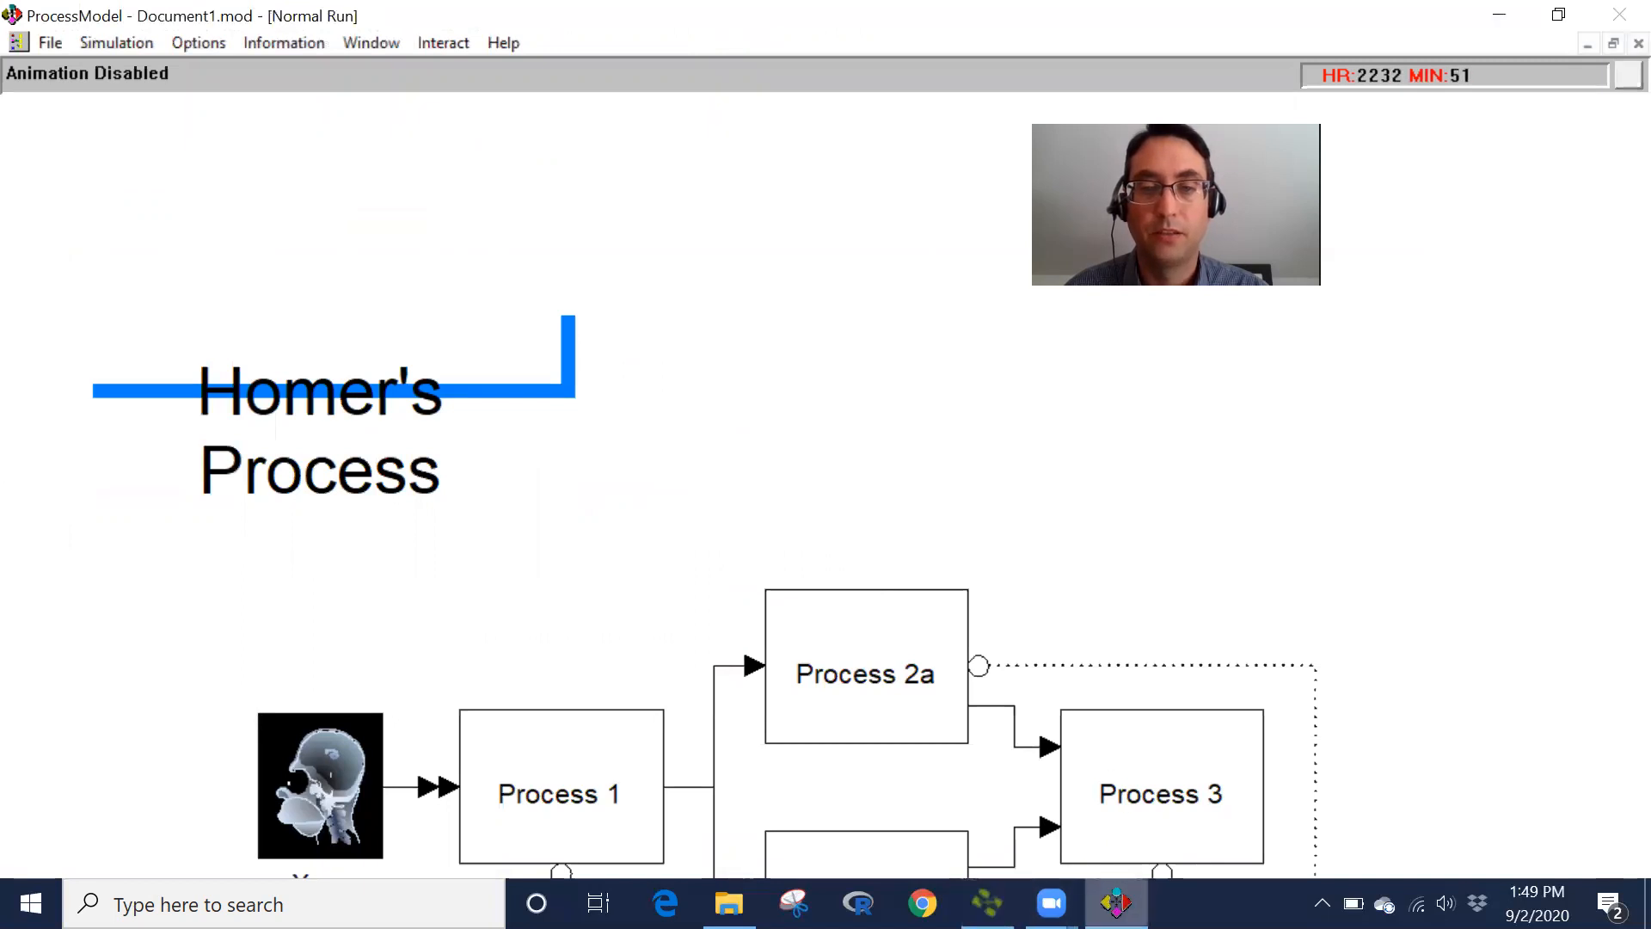
mouse_move(1051, 903)
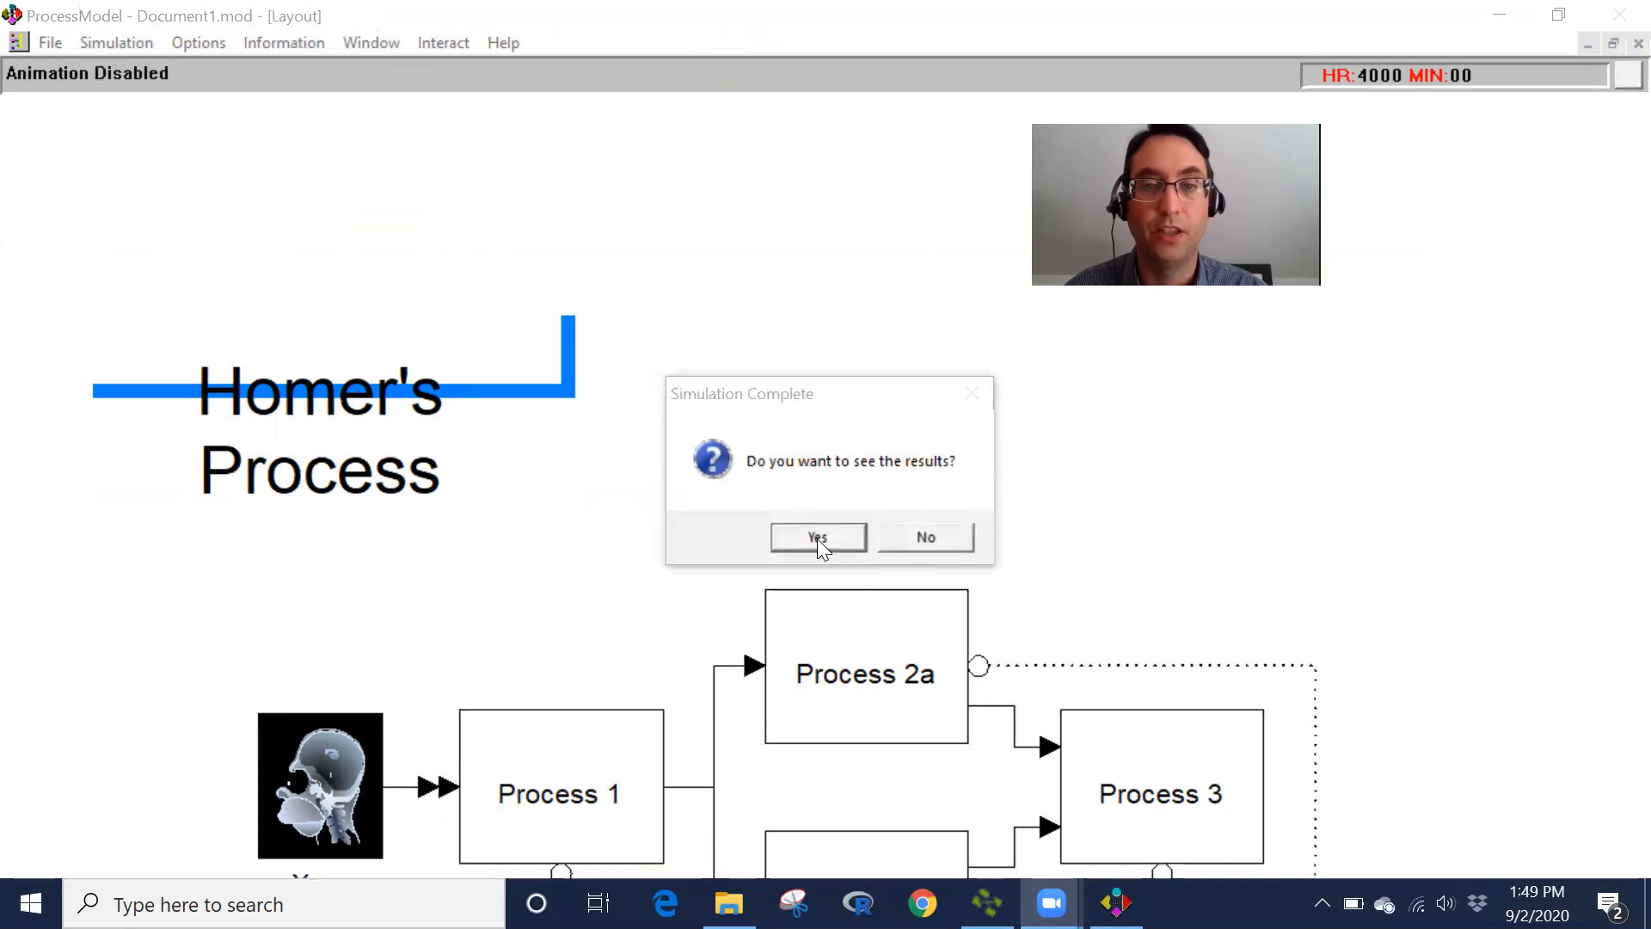
left_click(817, 539)
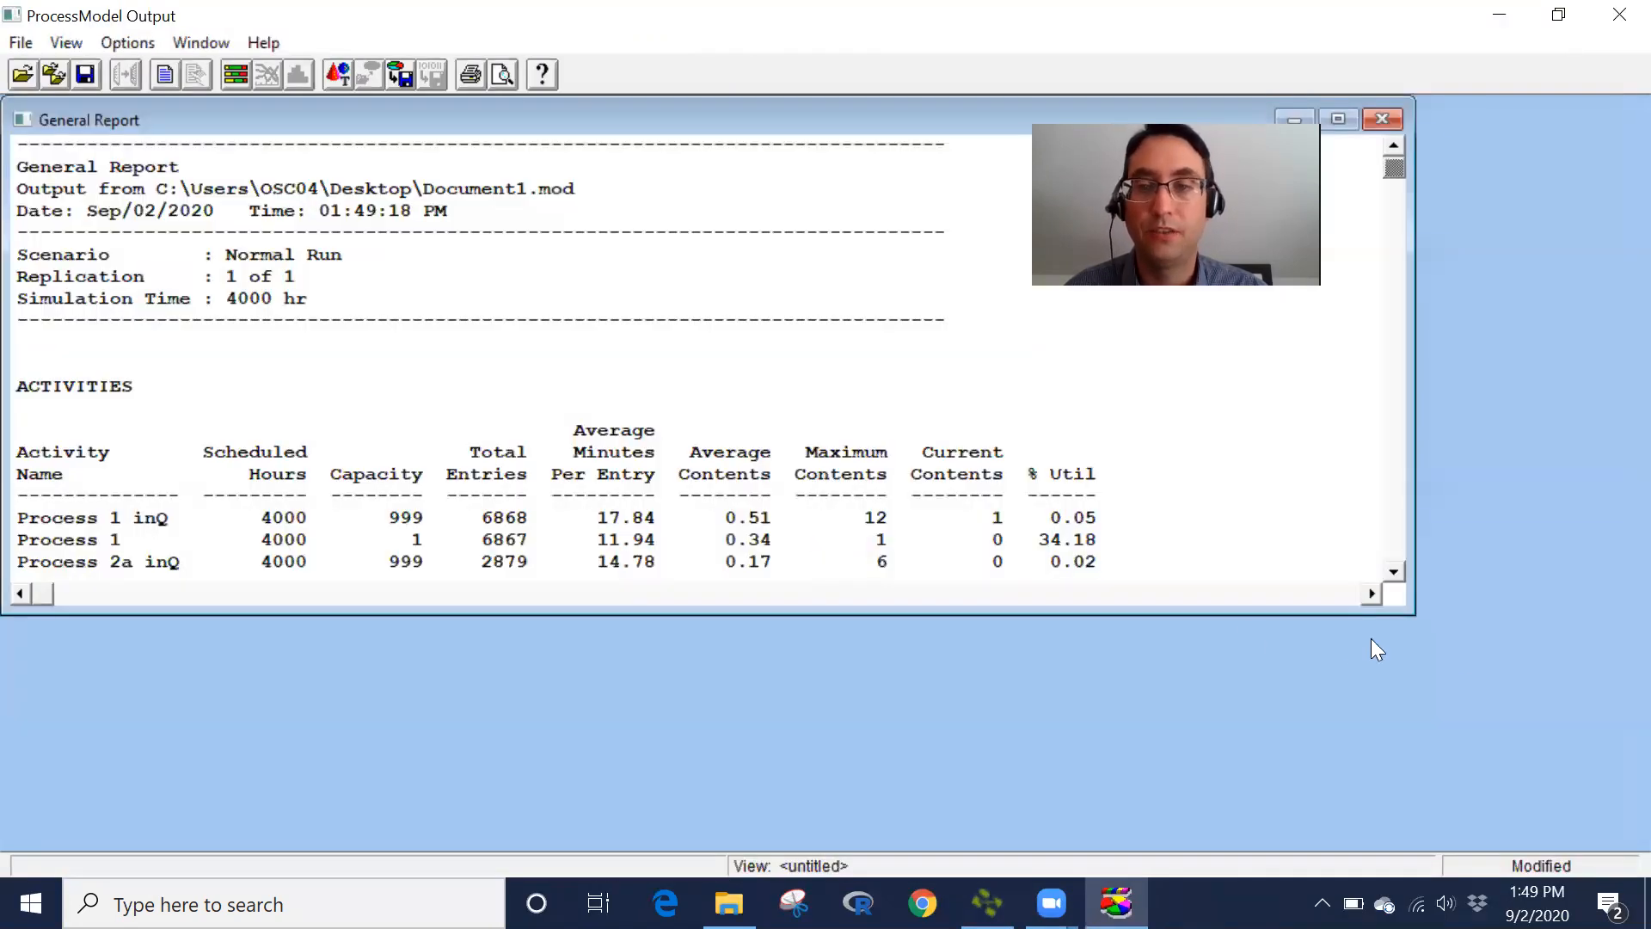
- Maximize the general report and scroll through the activity and resource utilization results
left_click_drag(1407, 610, 1642, 829)
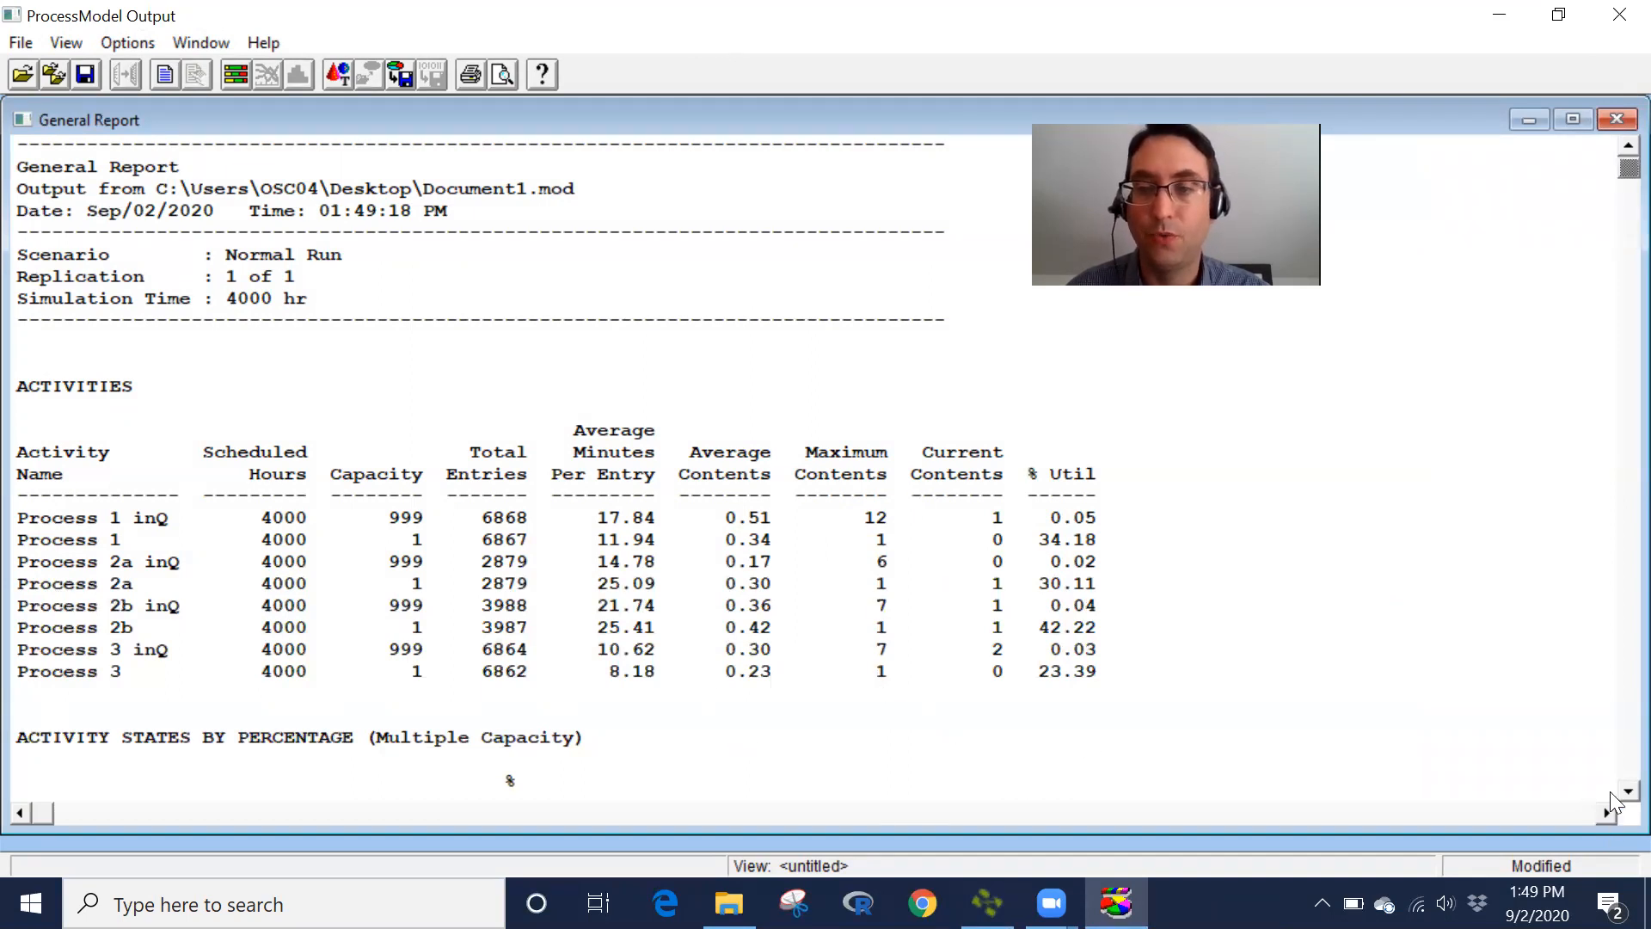
scroll(1611, 813, "down", 4)
scroll(1612, 804, "down", 6)
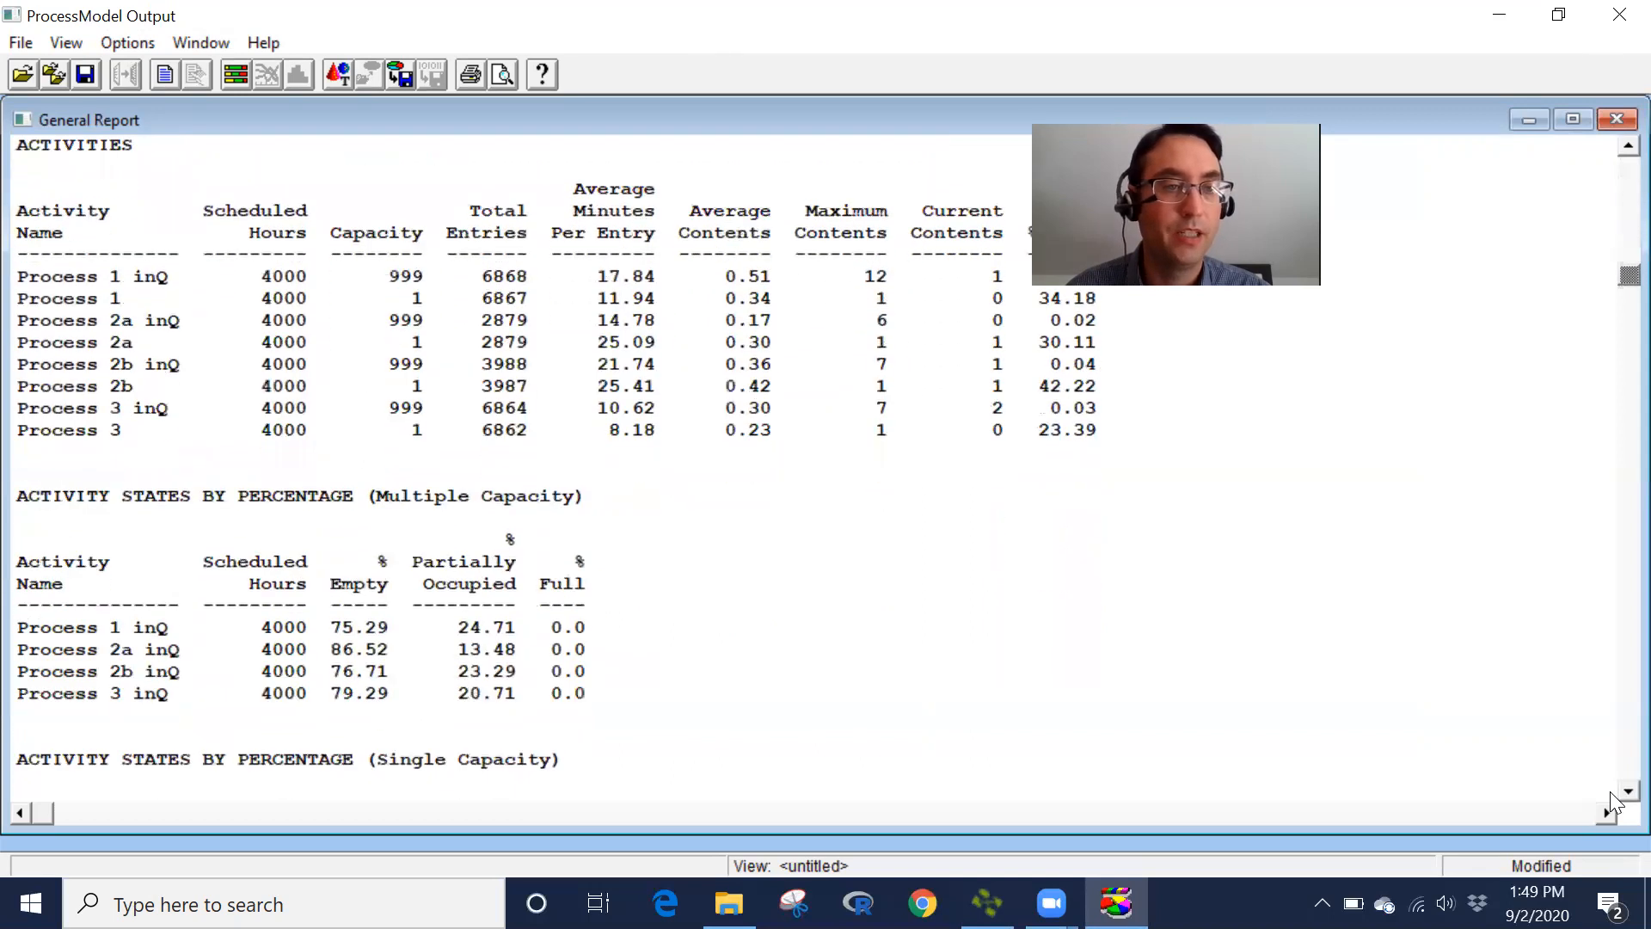
scroll(1612, 804, "down", 4)
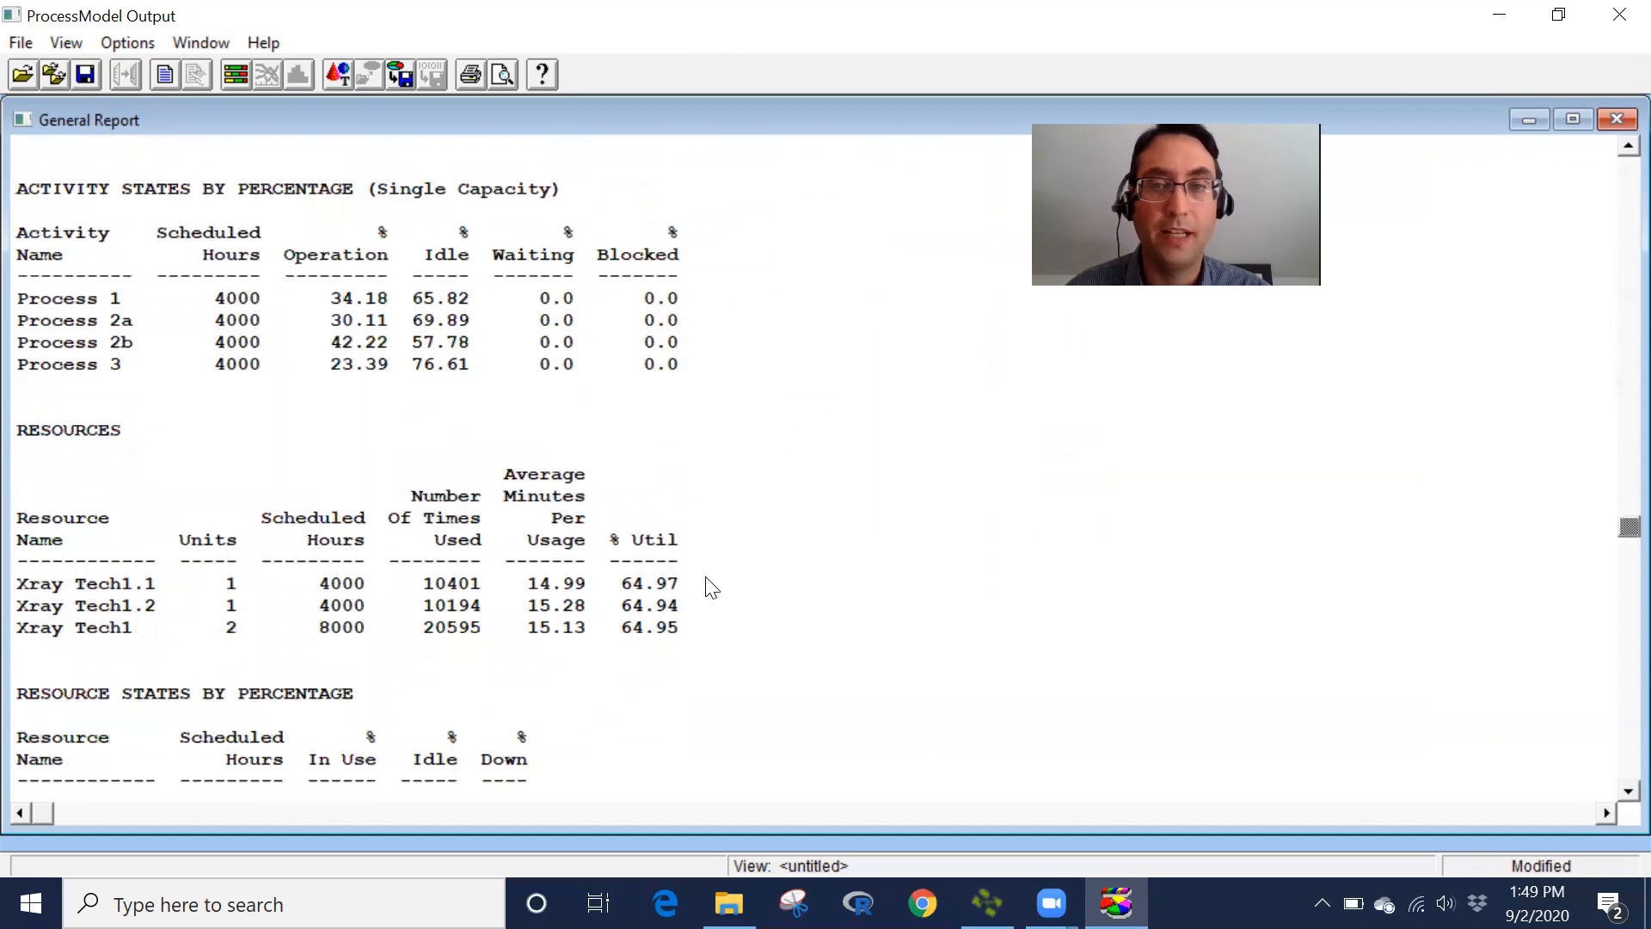
scroll(1610, 803, "down", 6)
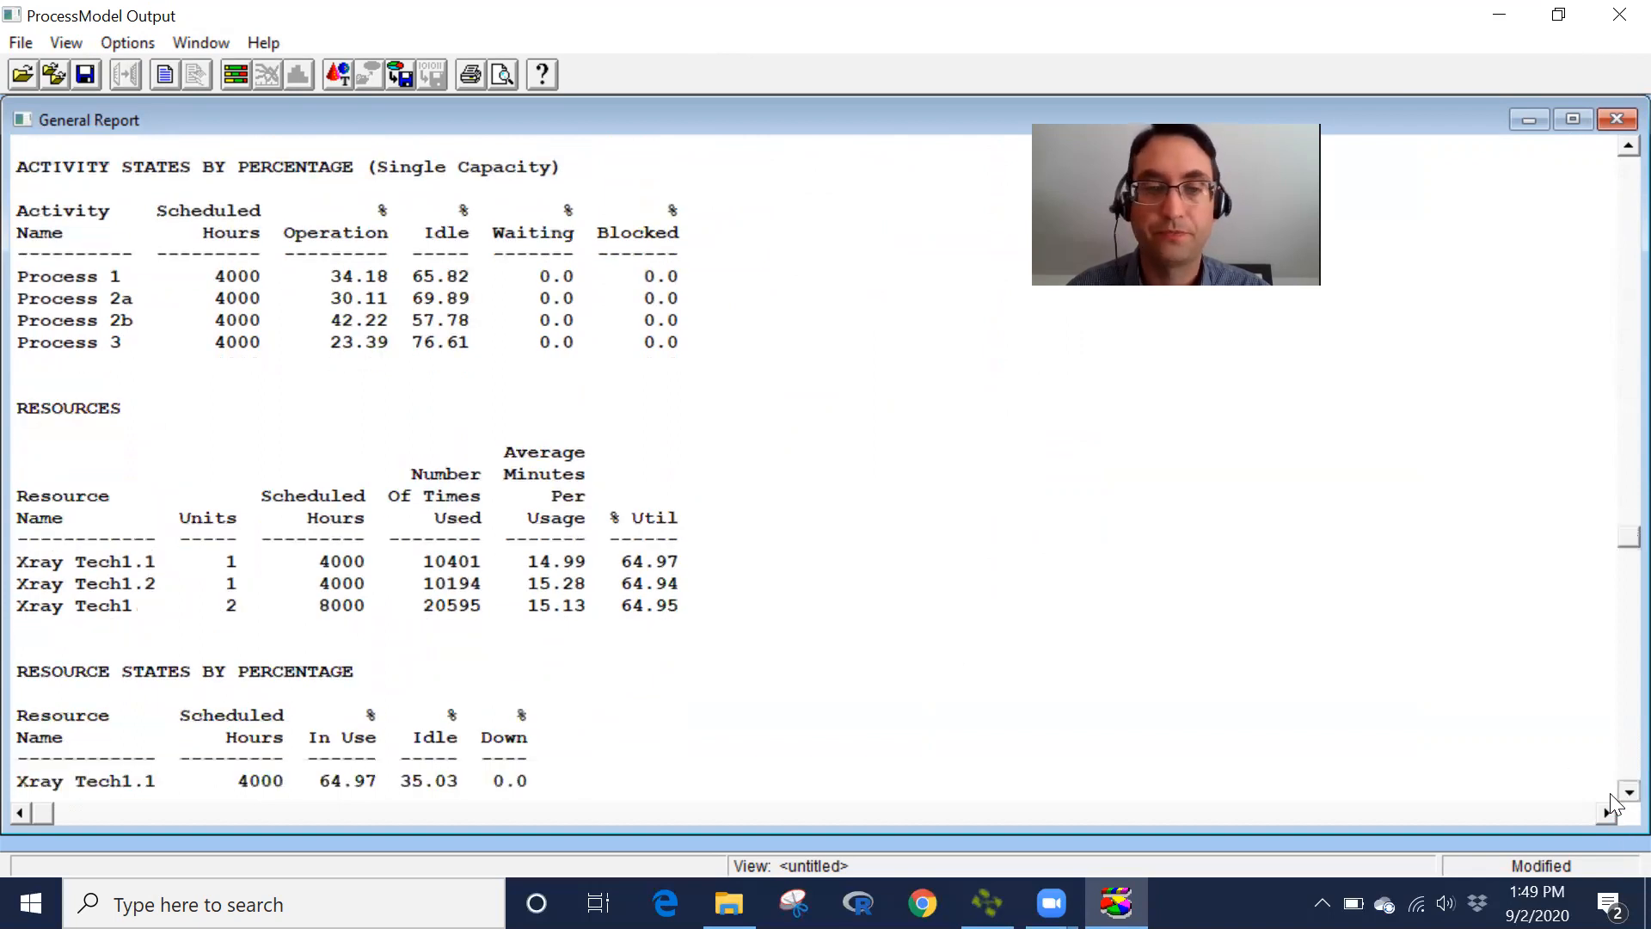
scroll(1612, 804, "down", 1)
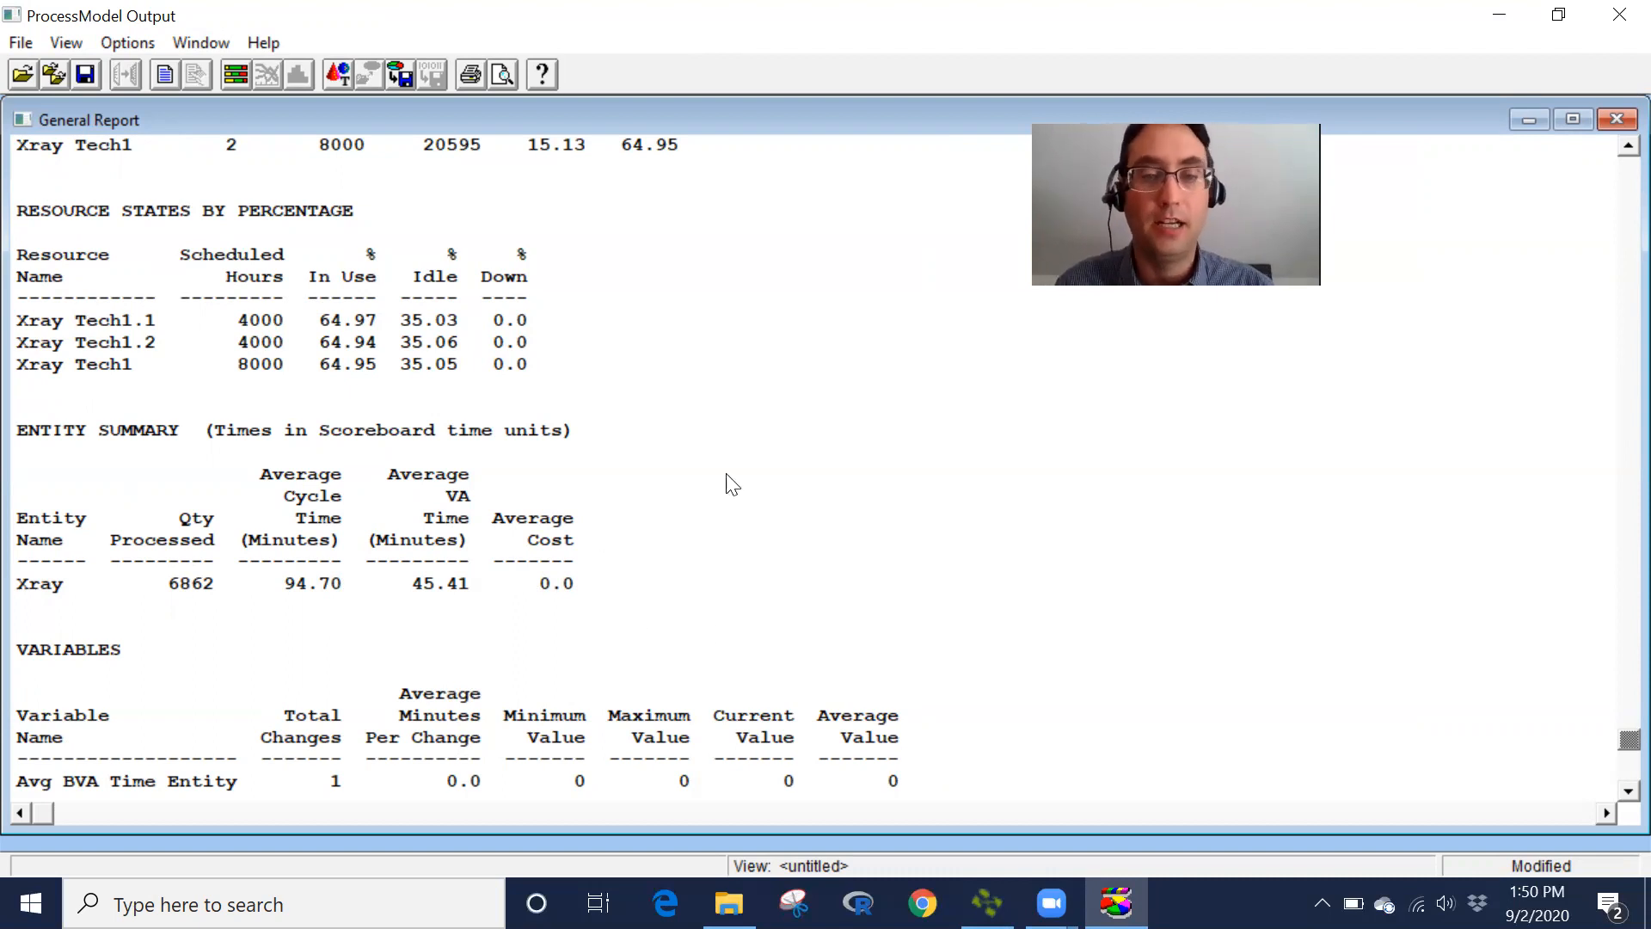
- Return to the model and delete the resource connectors linking Process 2a and Process 2b to Xray Tech1
left_click(987, 903)
left_click(944, 563)
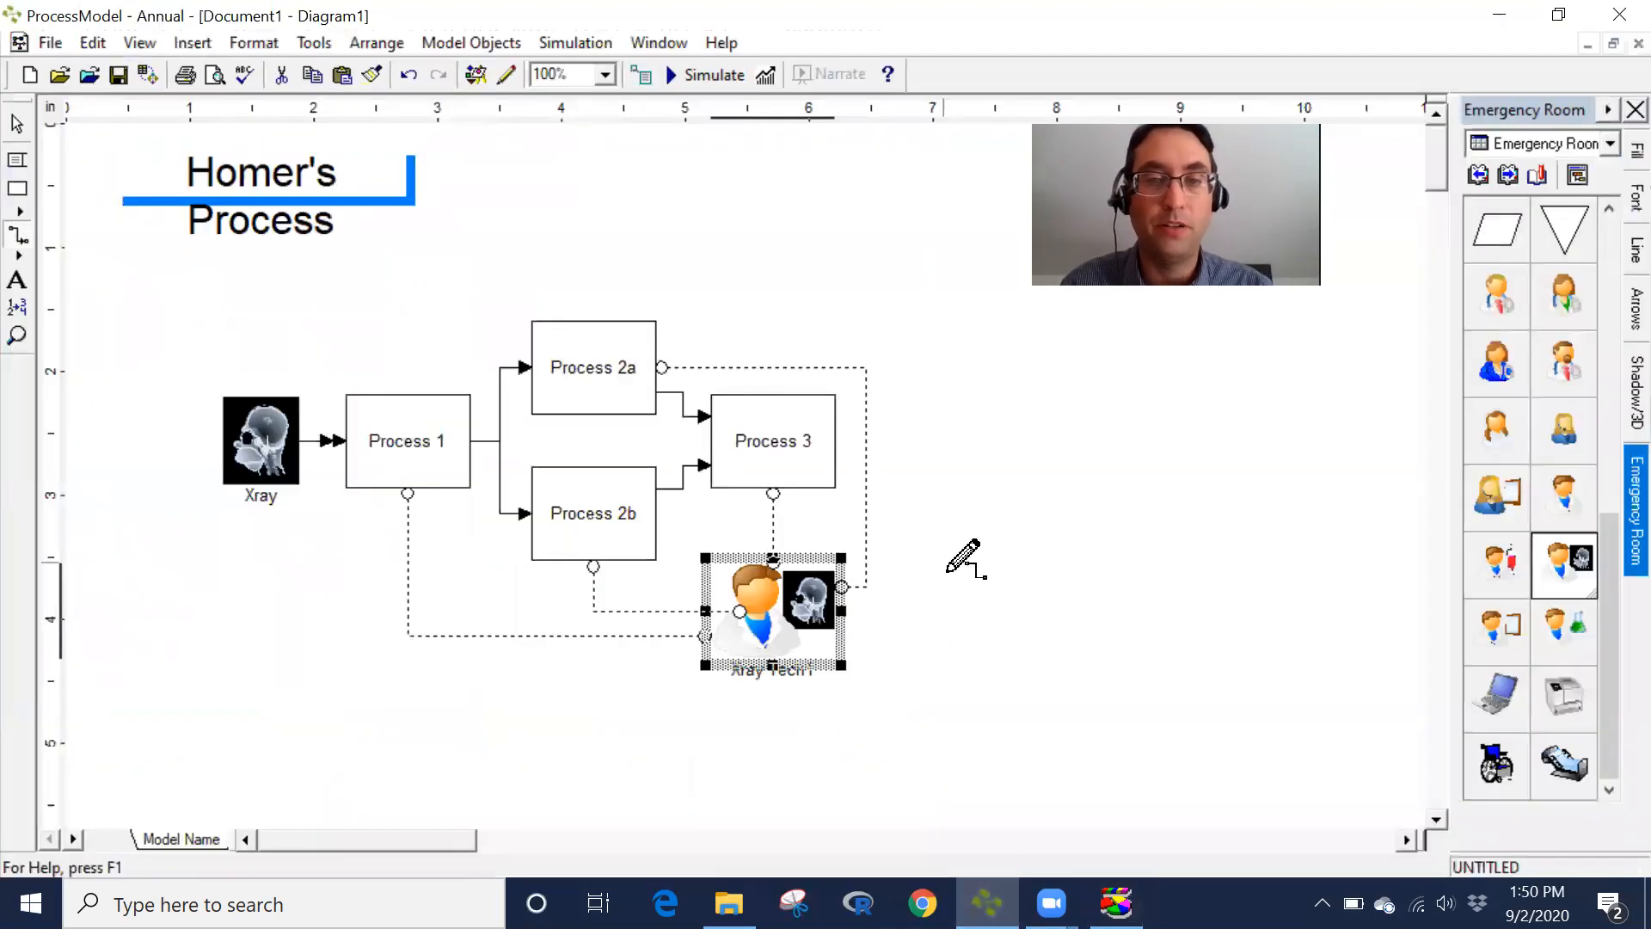
key("Escape")
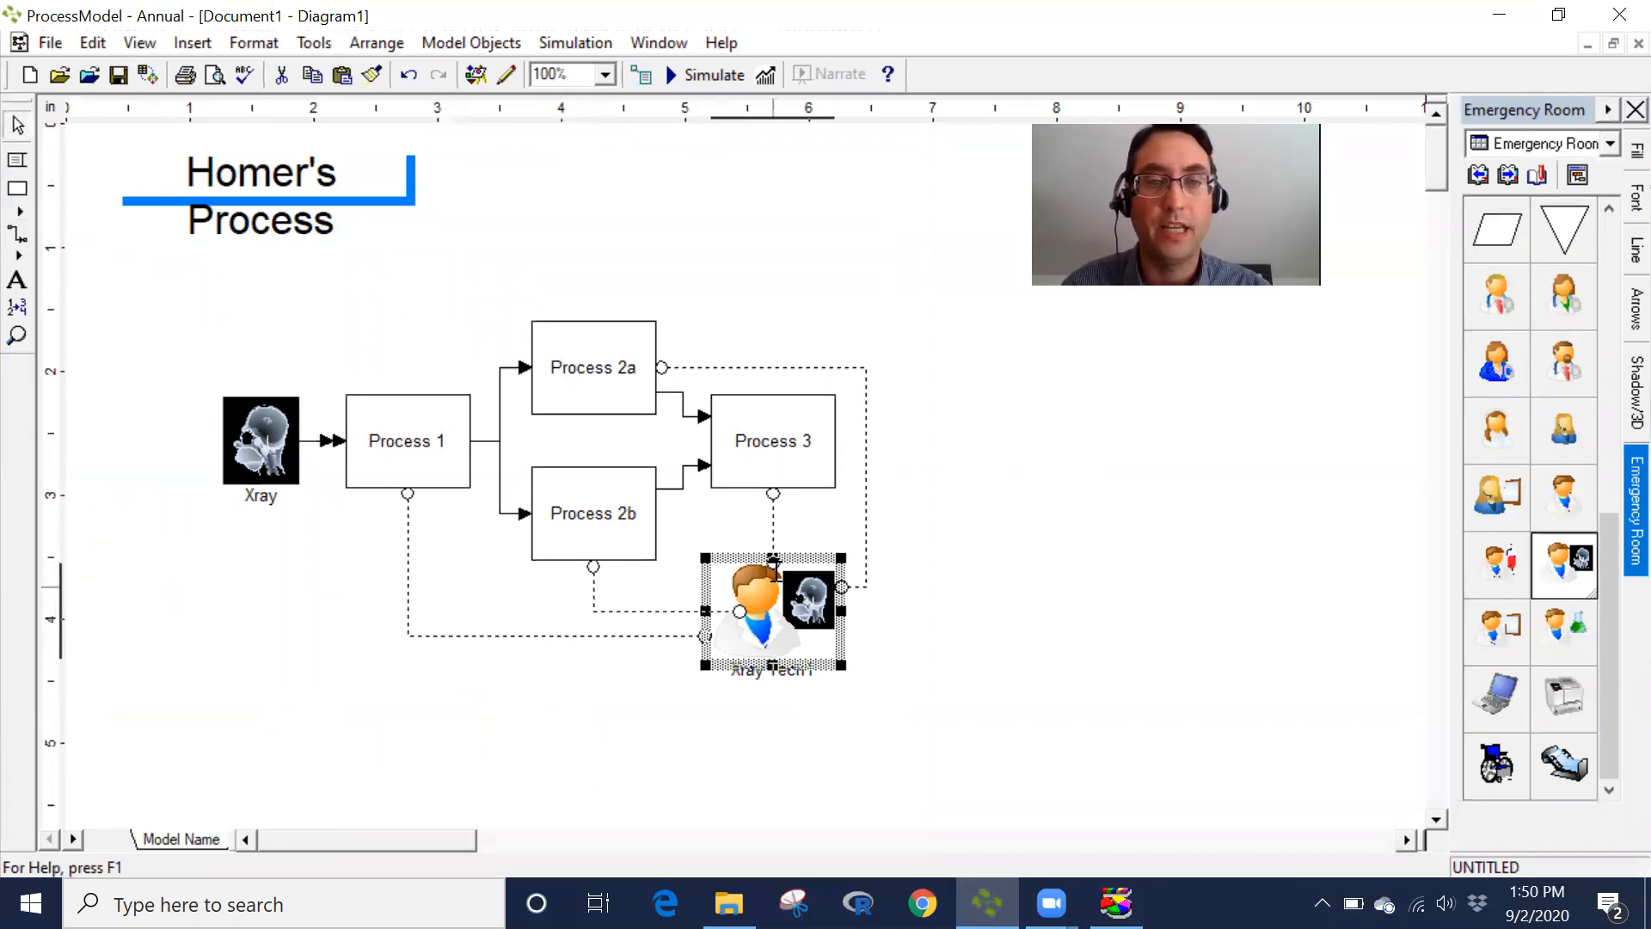
left_click(758, 367)
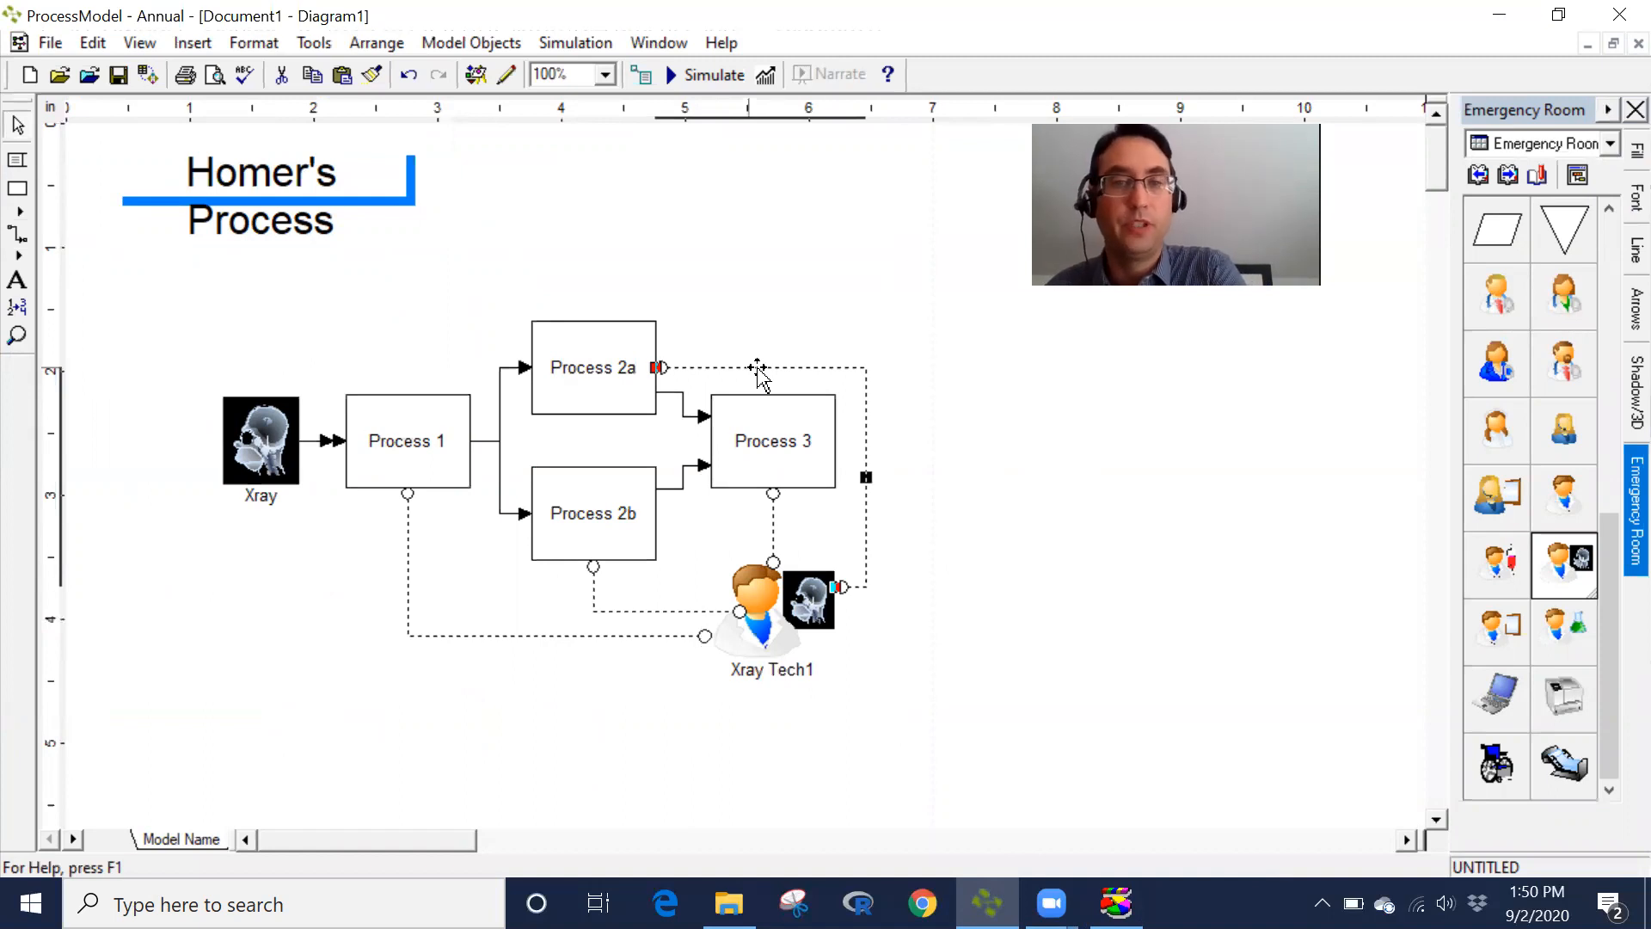
key("Delete")
left_click(611, 611)
key("Delete")
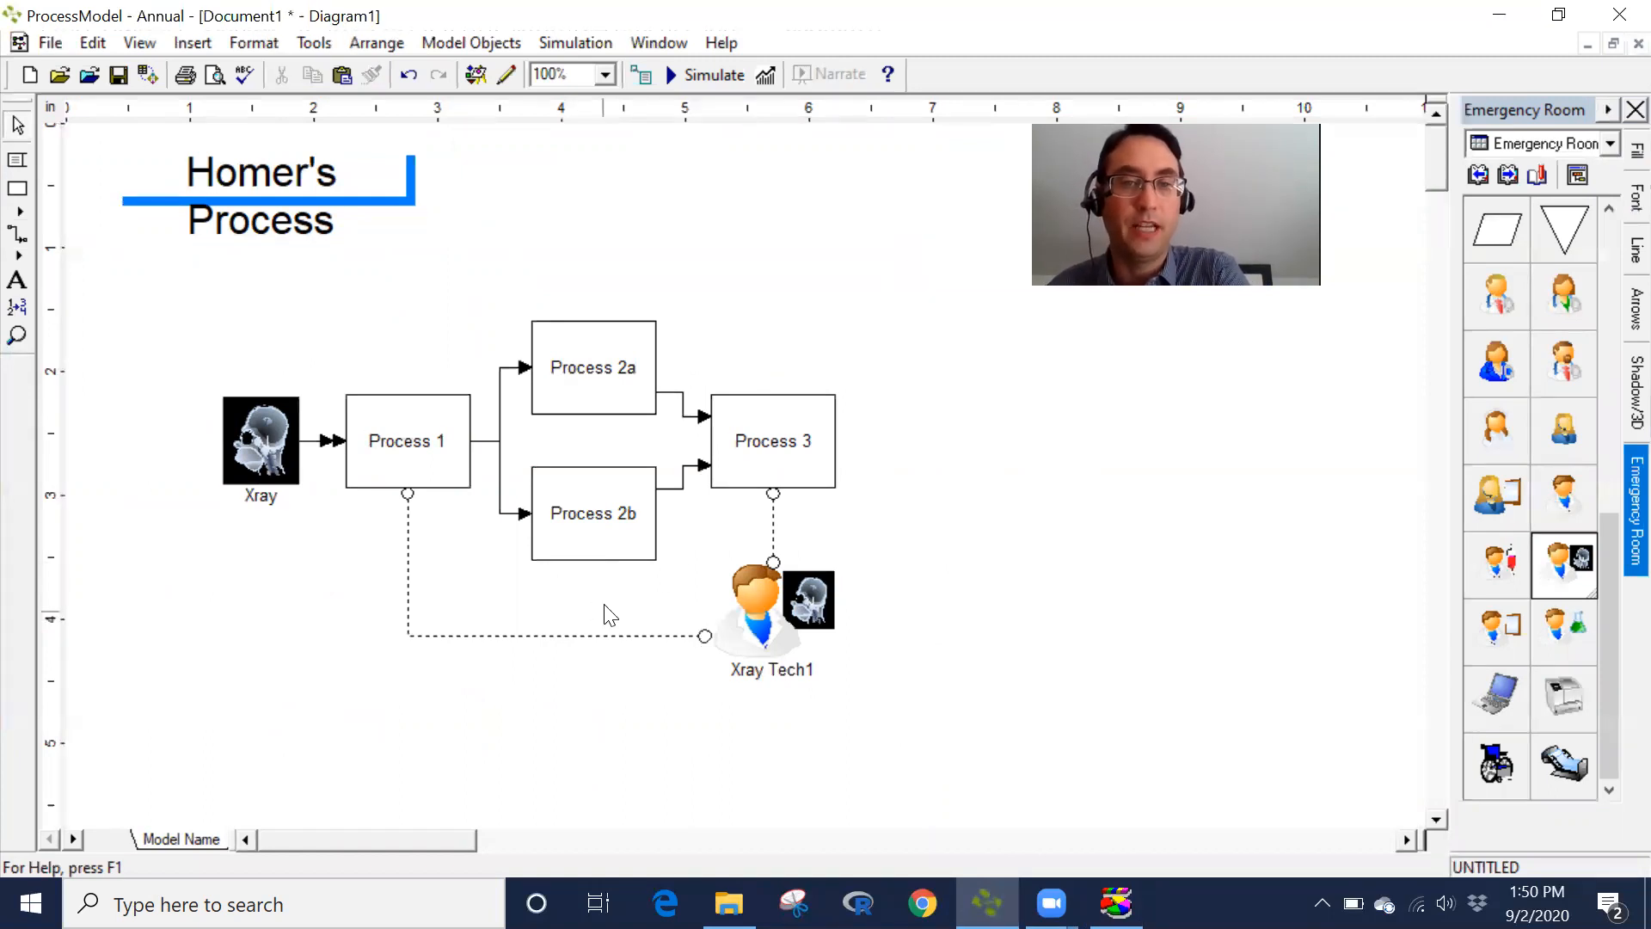
- Change the Process 1 resource connector's type to Get
double_click(569, 636)
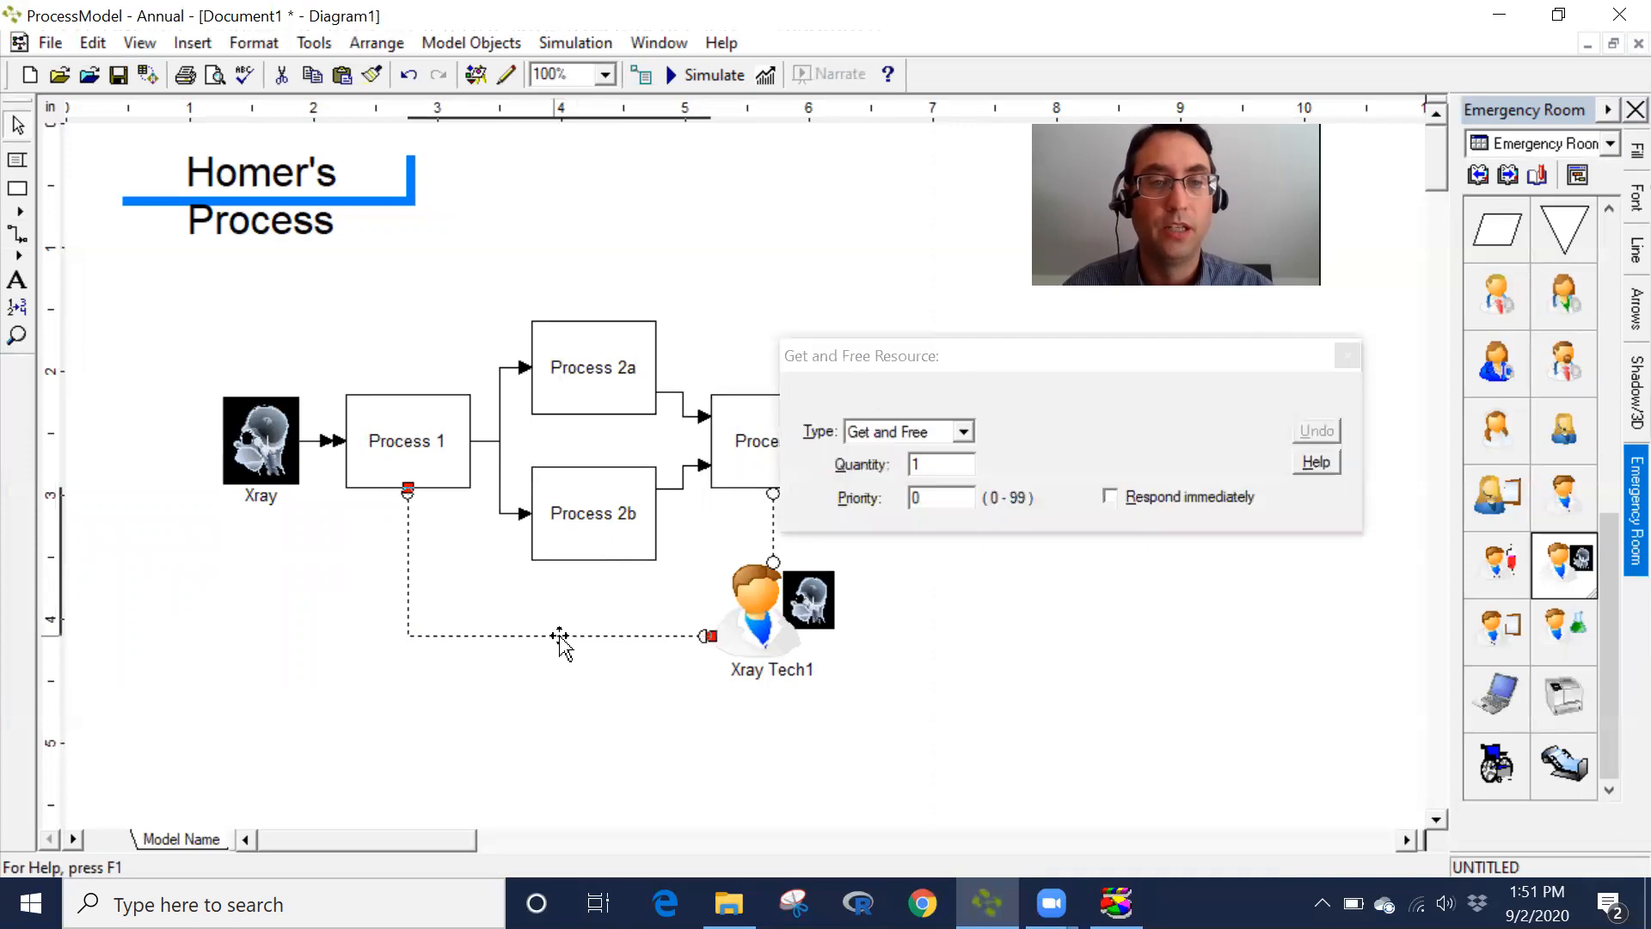
left_click(964, 431)
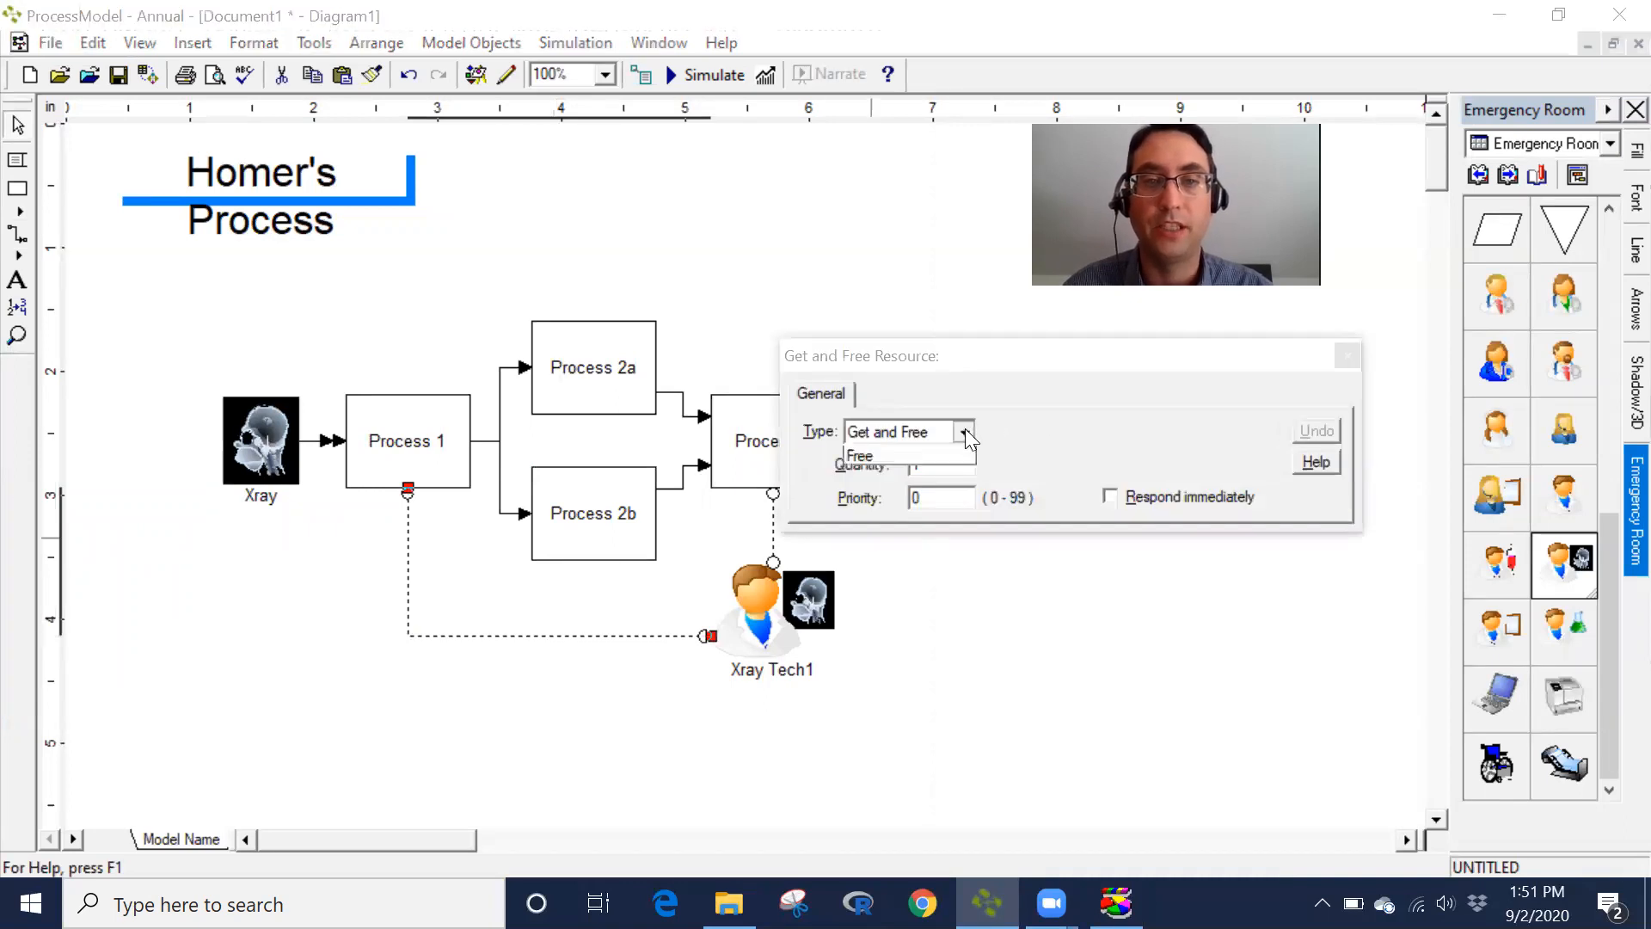
left_click(927, 472)
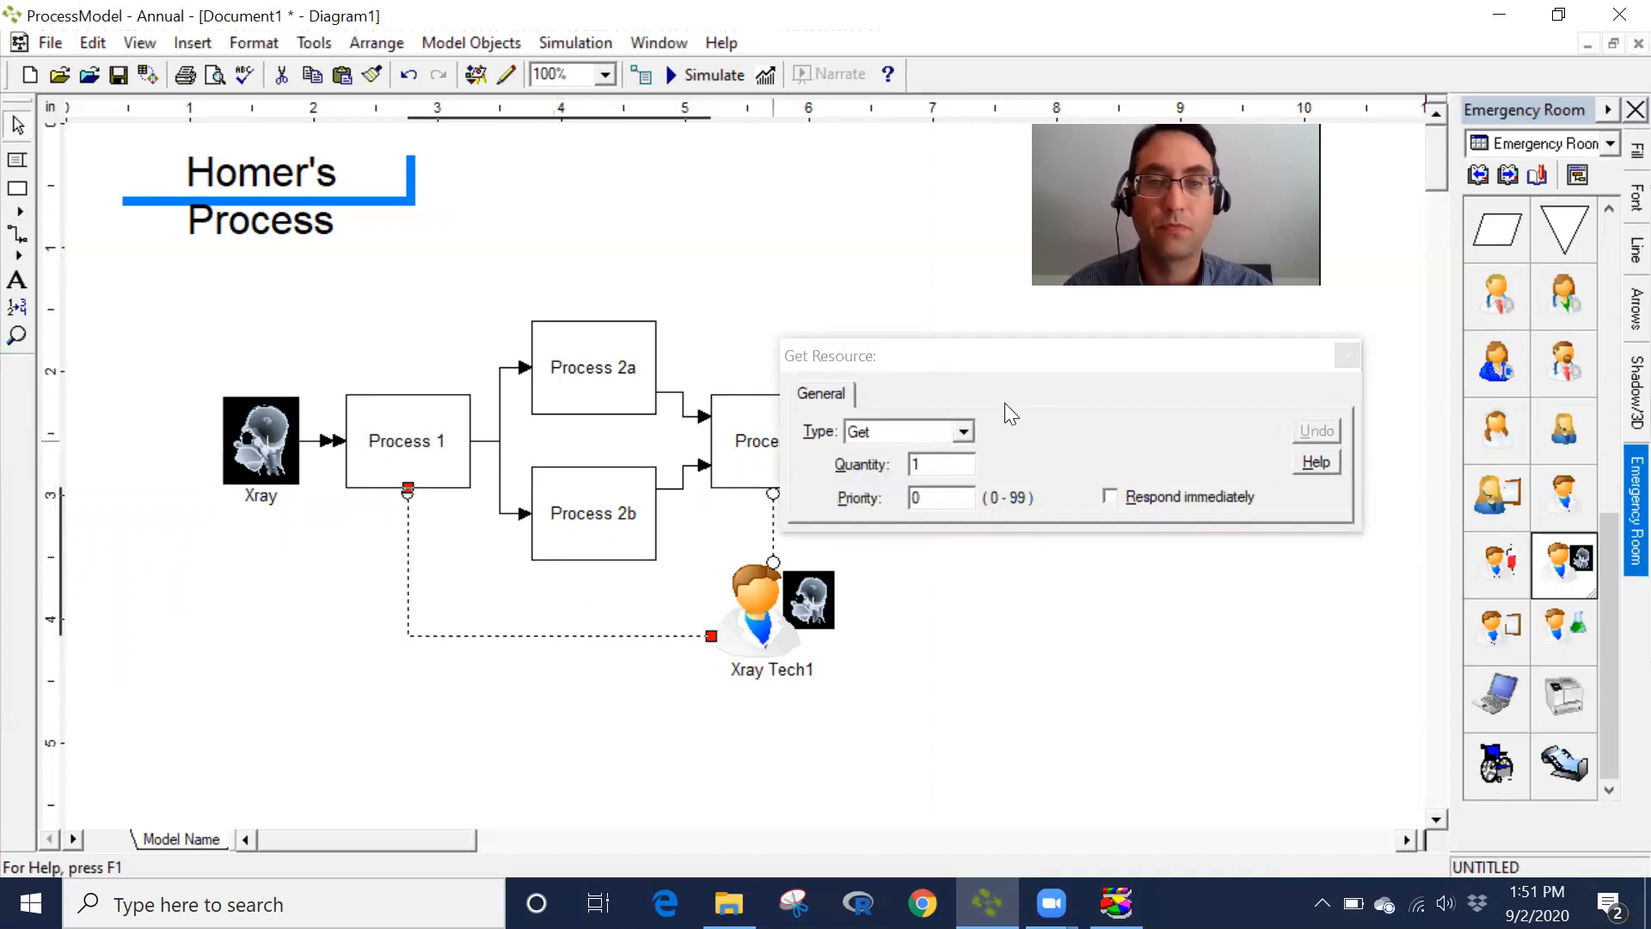
left_click(1346, 355)
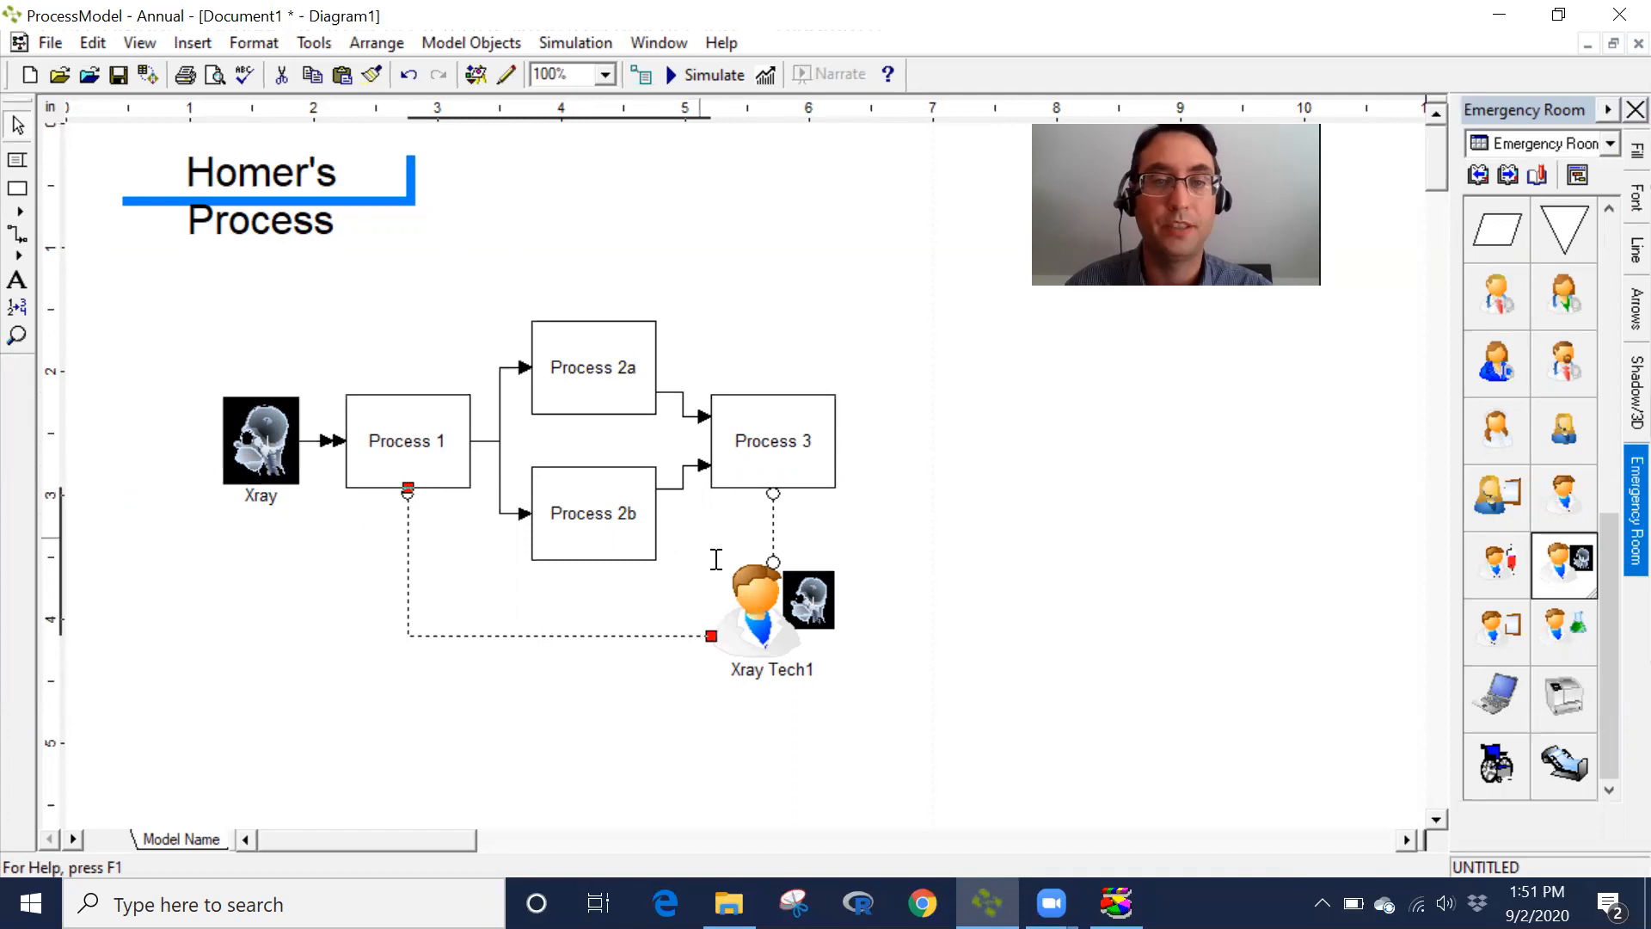
- Change the Process 3 resource connector's type to Free
left_click(774, 535)
double_click(774, 532)
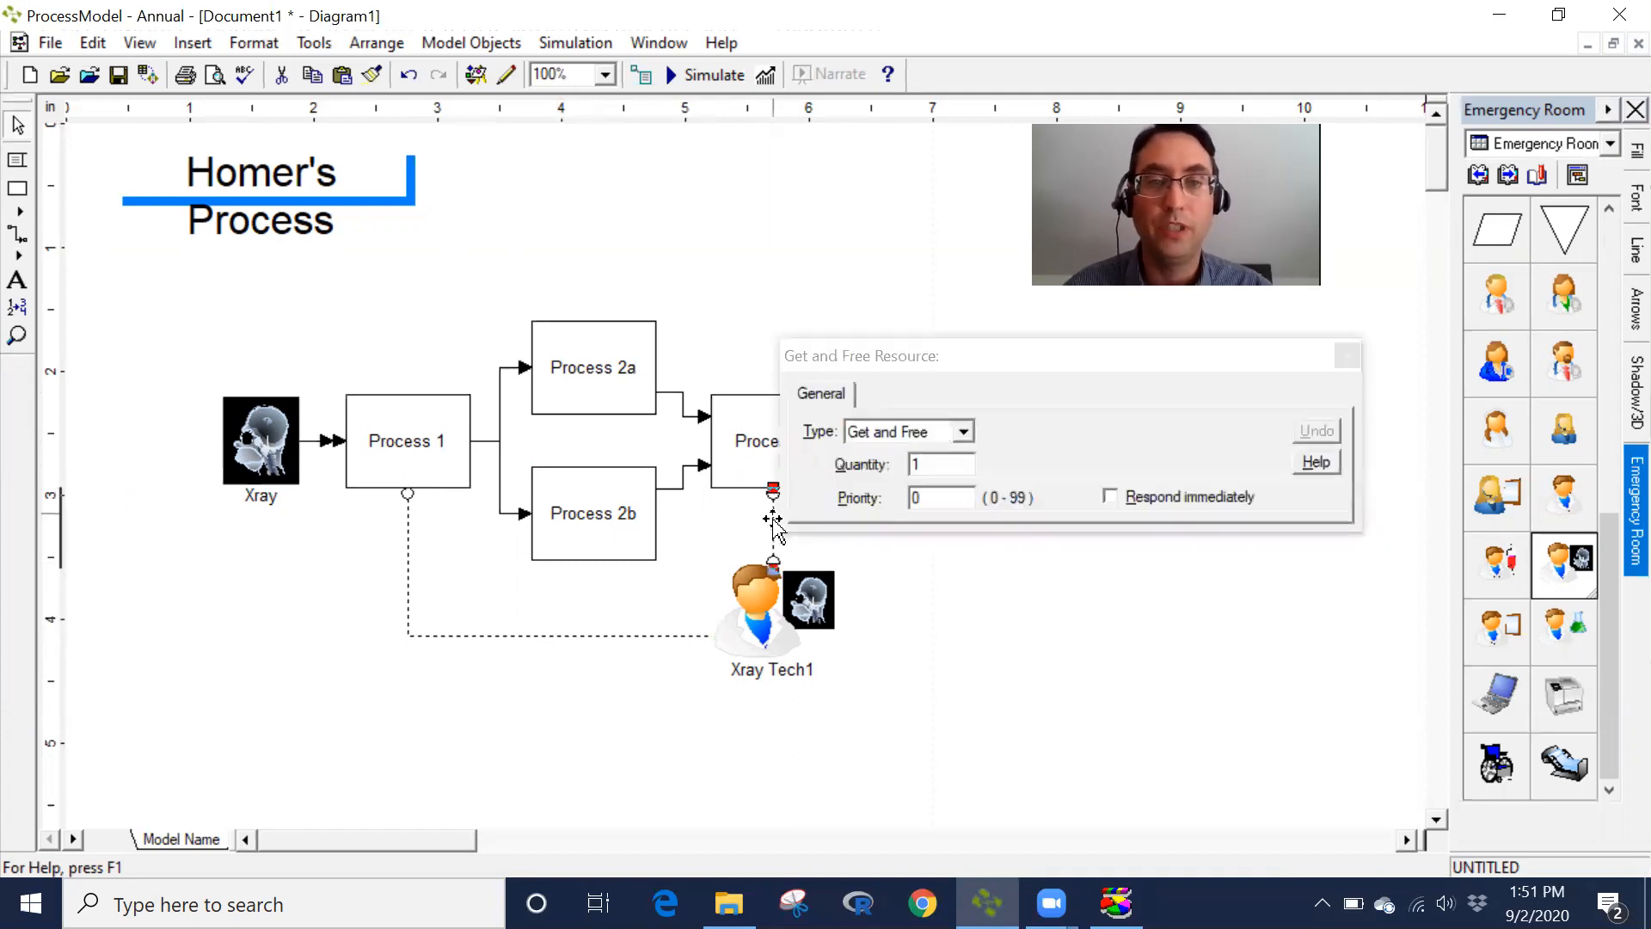
left_click(949, 435)
left_click(936, 488)
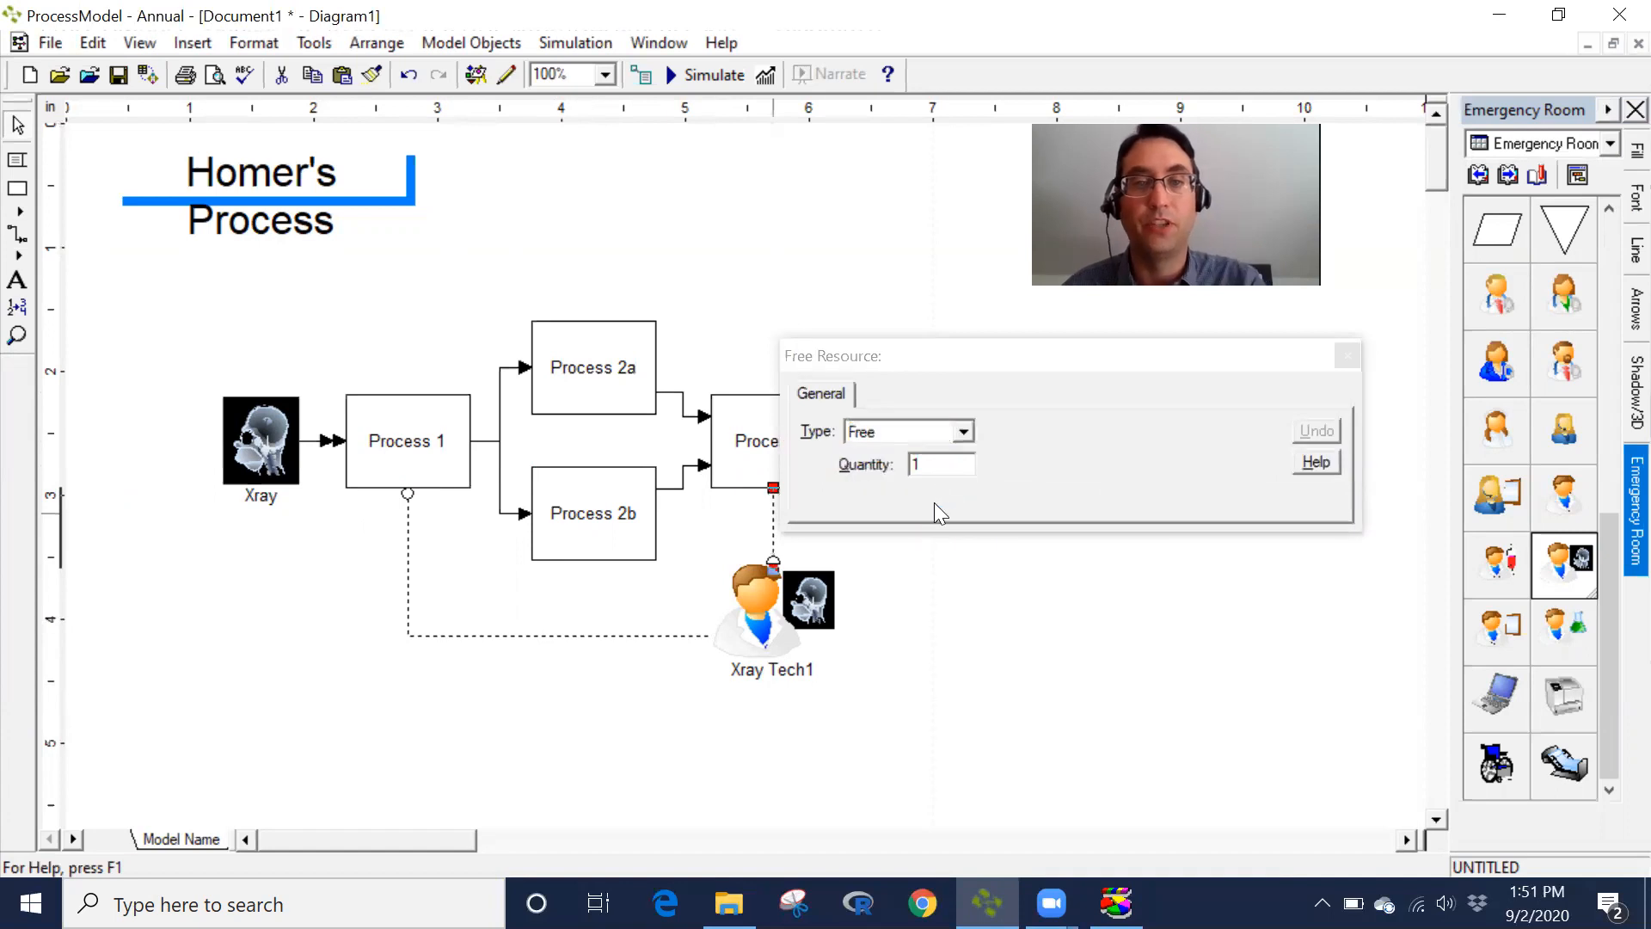
left_click(1347, 355)
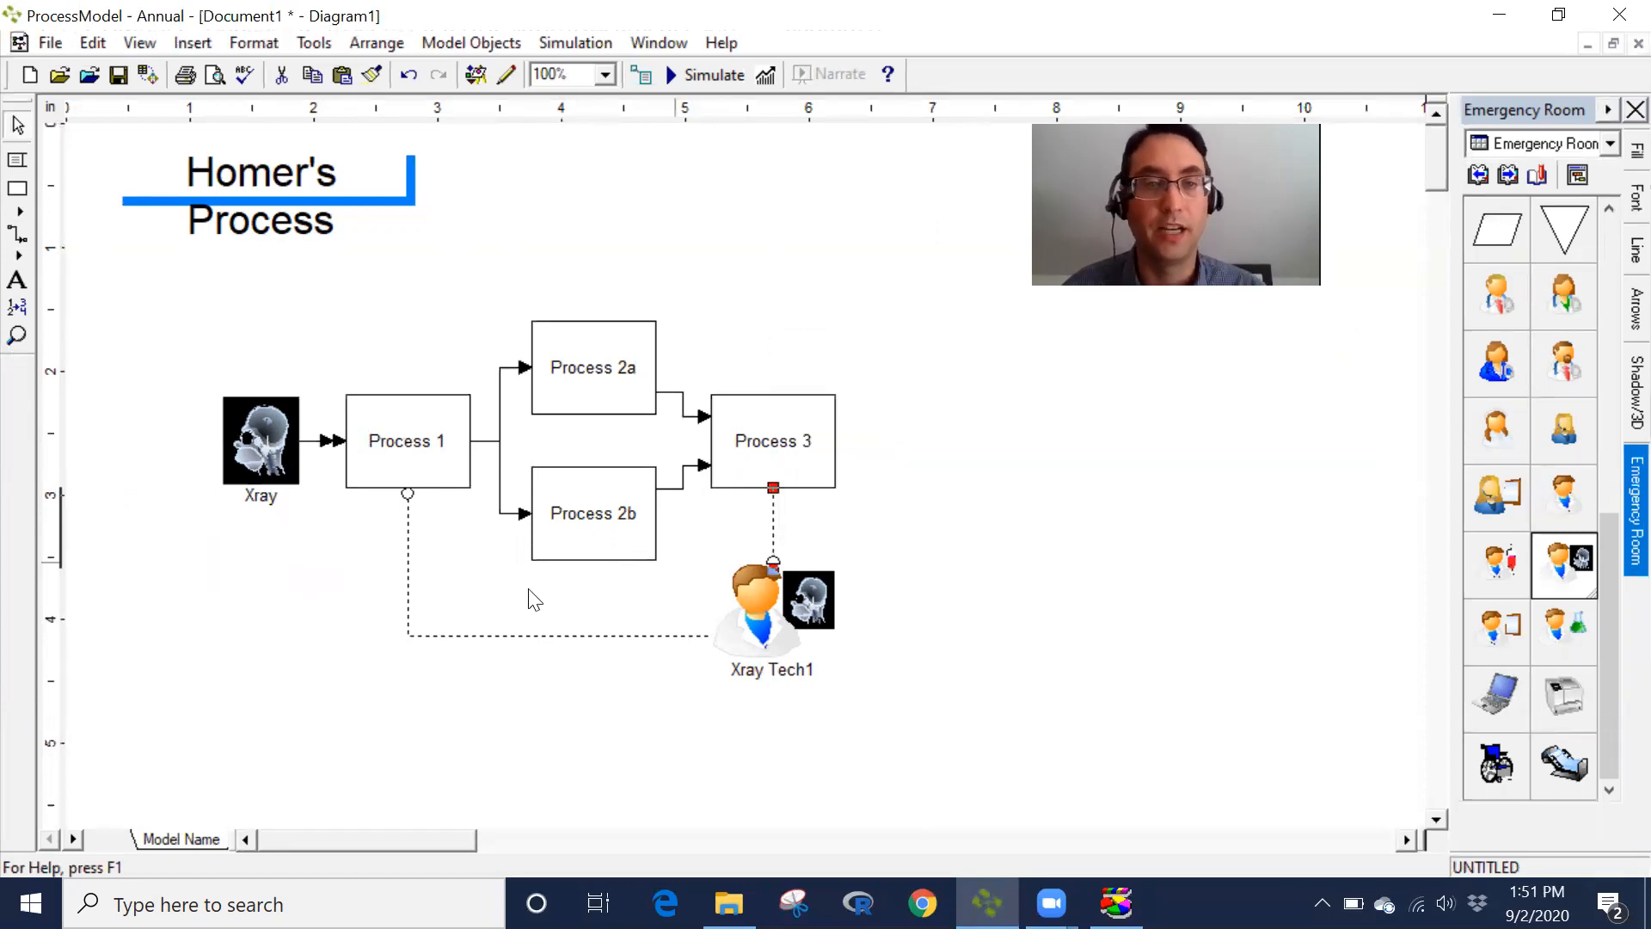
- Reopen the Process 1 and Process 3 connectors and the Xray_Tech1 resource to review their settings
double_click(408, 578)
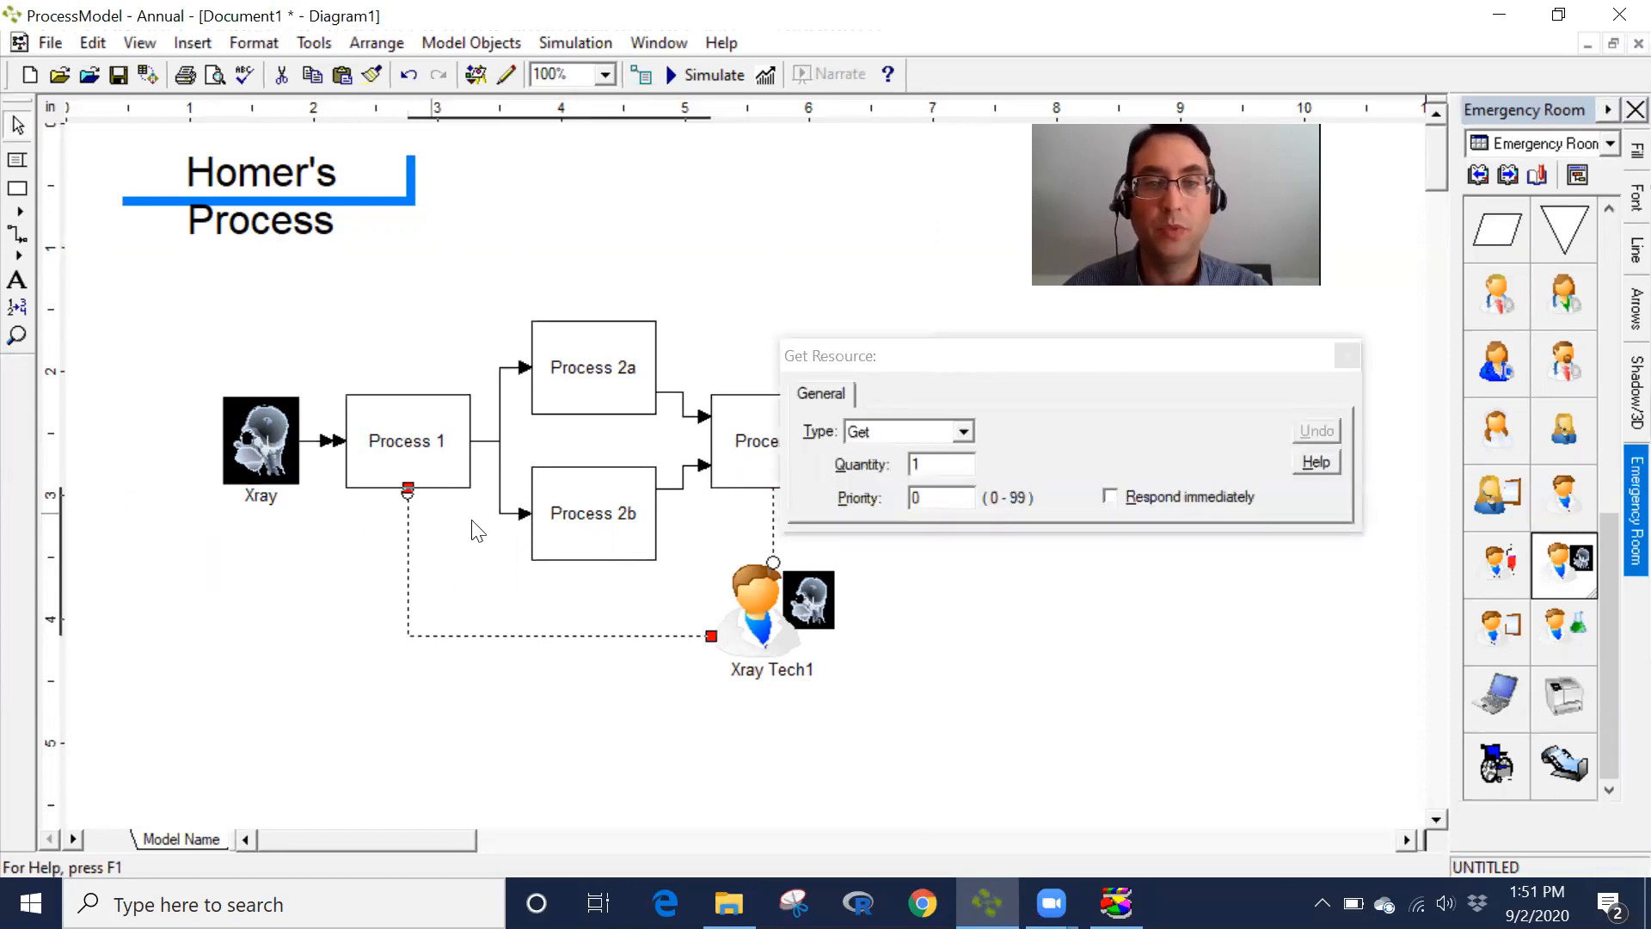
left_click(1346, 355)
double_click(771, 517)
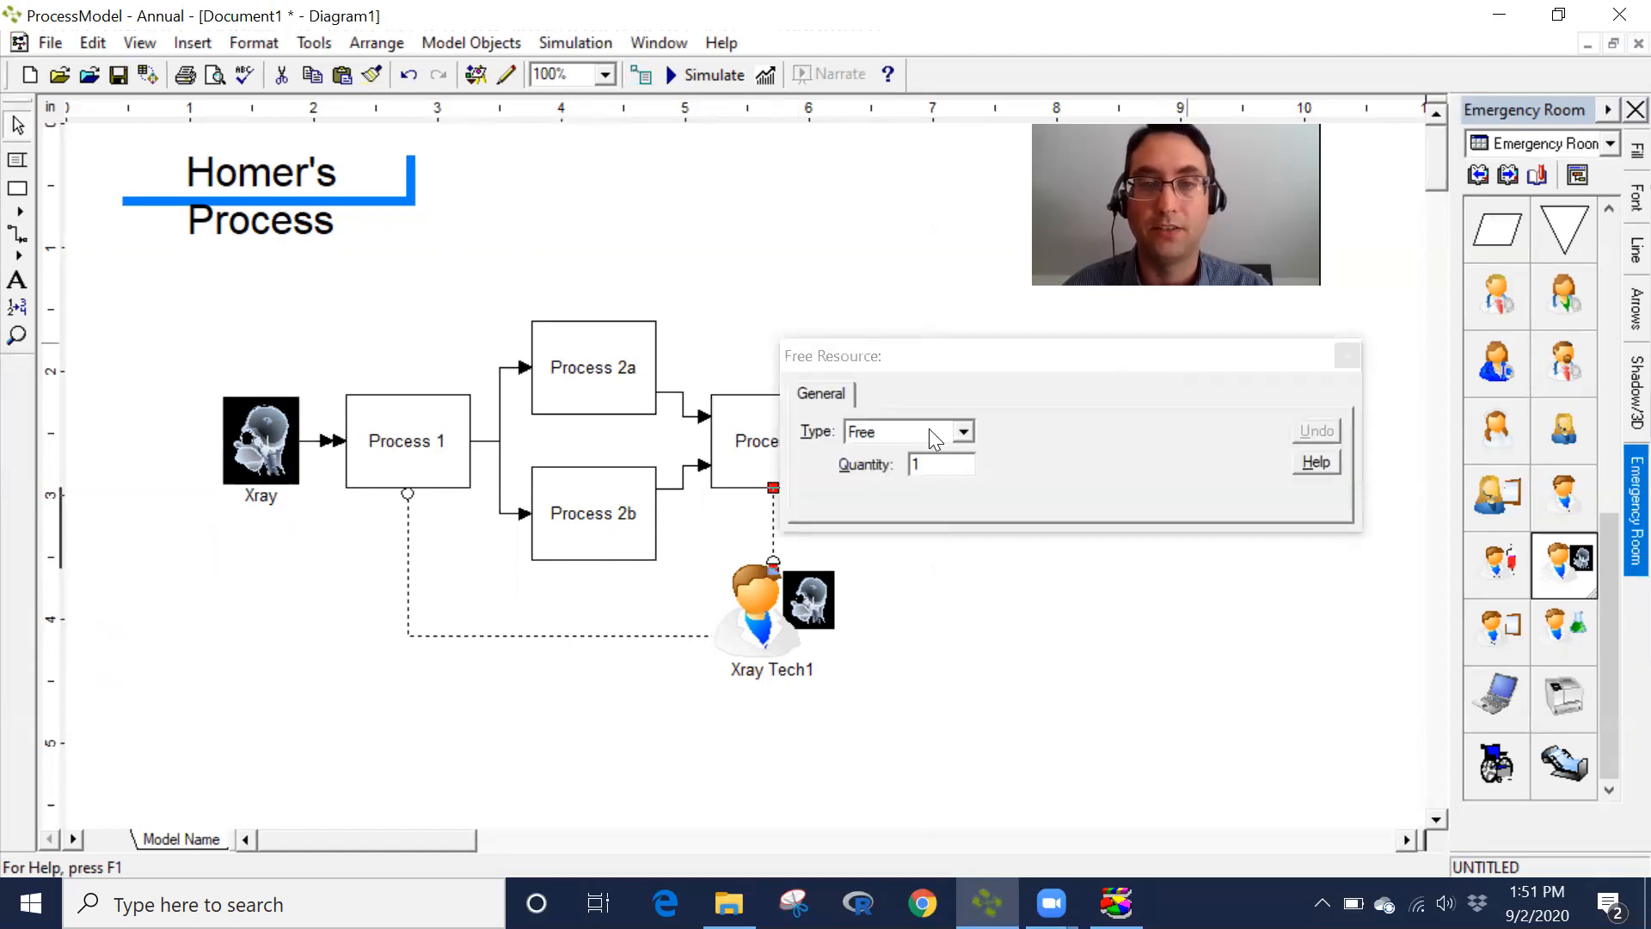
left_click(1347, 357)
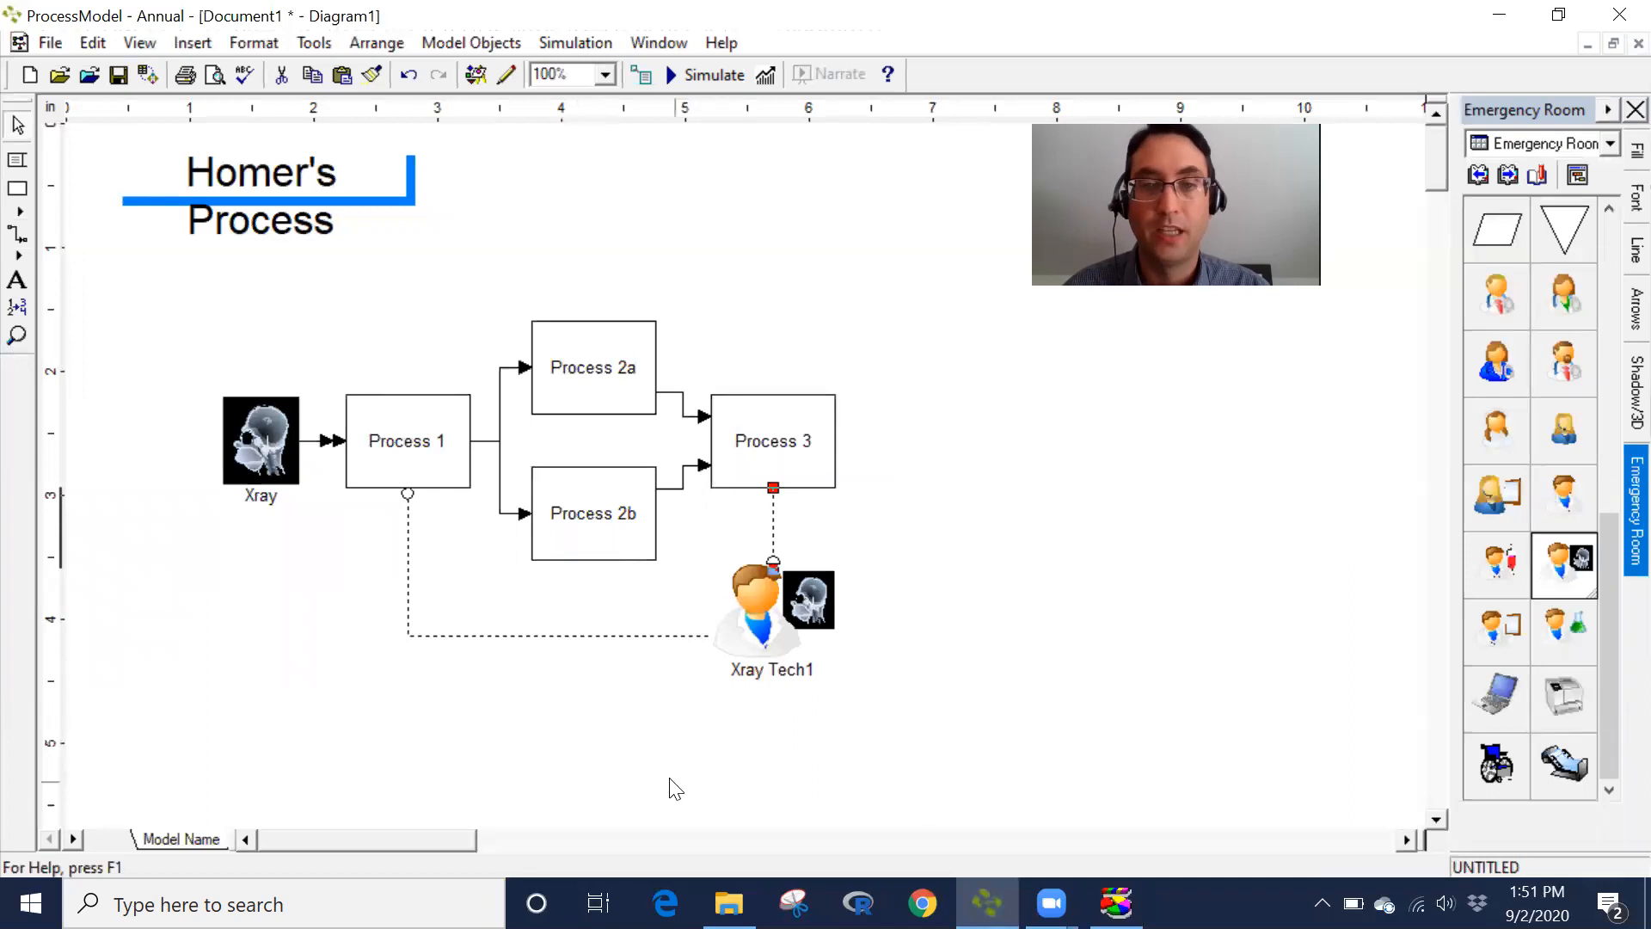
double_click(748, 613)
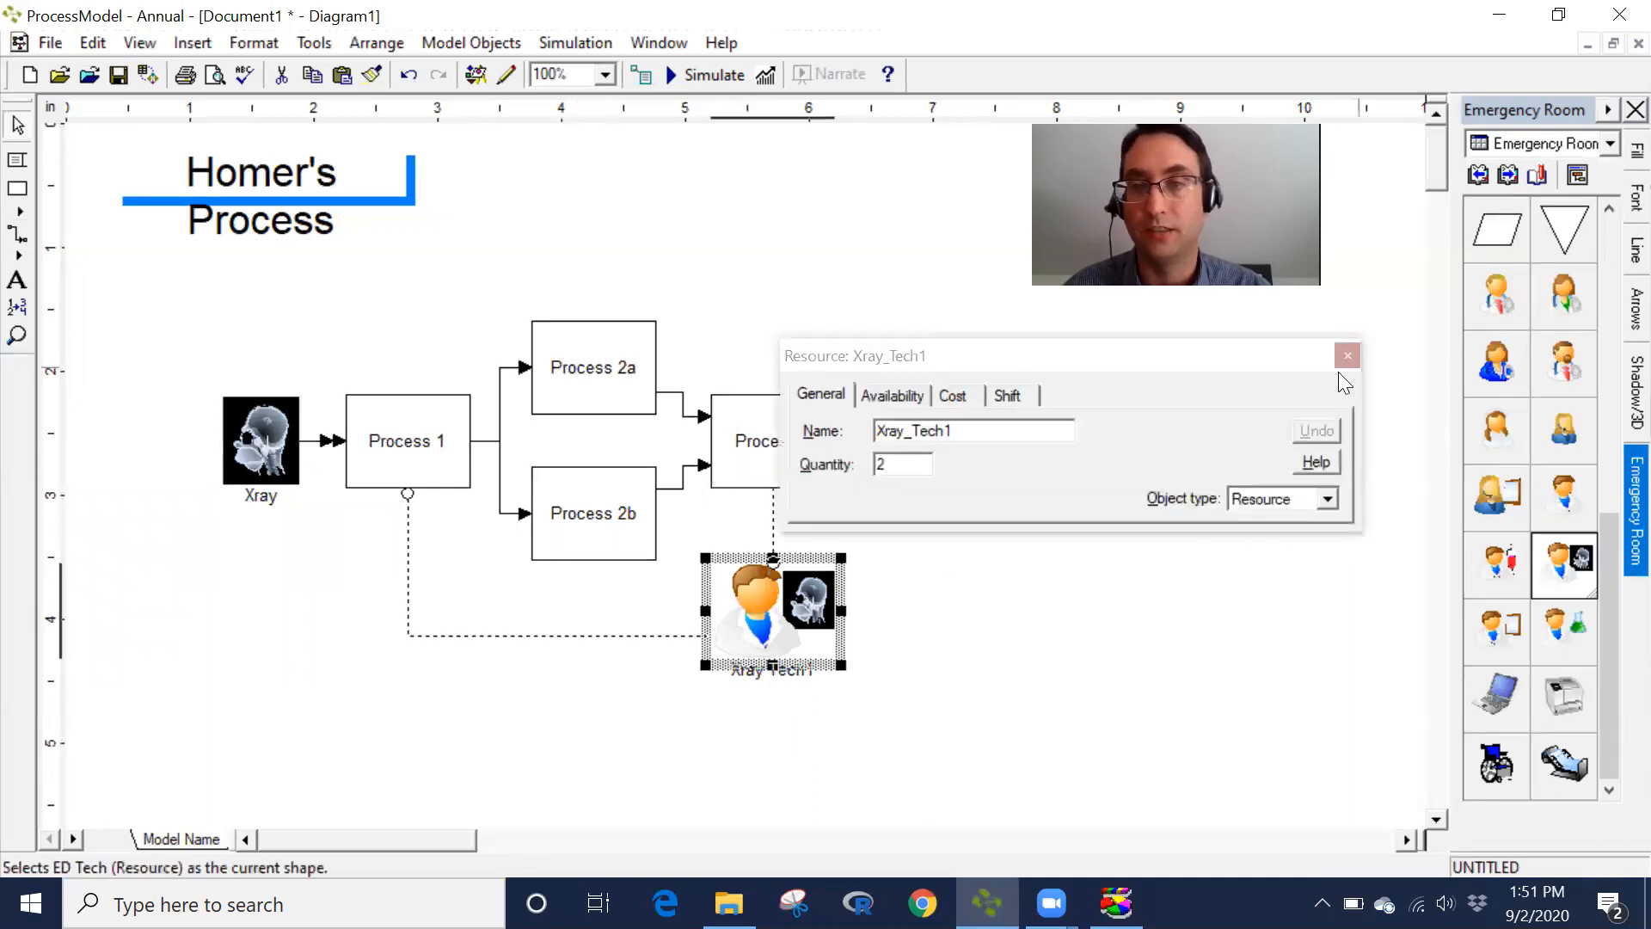
left_click(1346, 369)
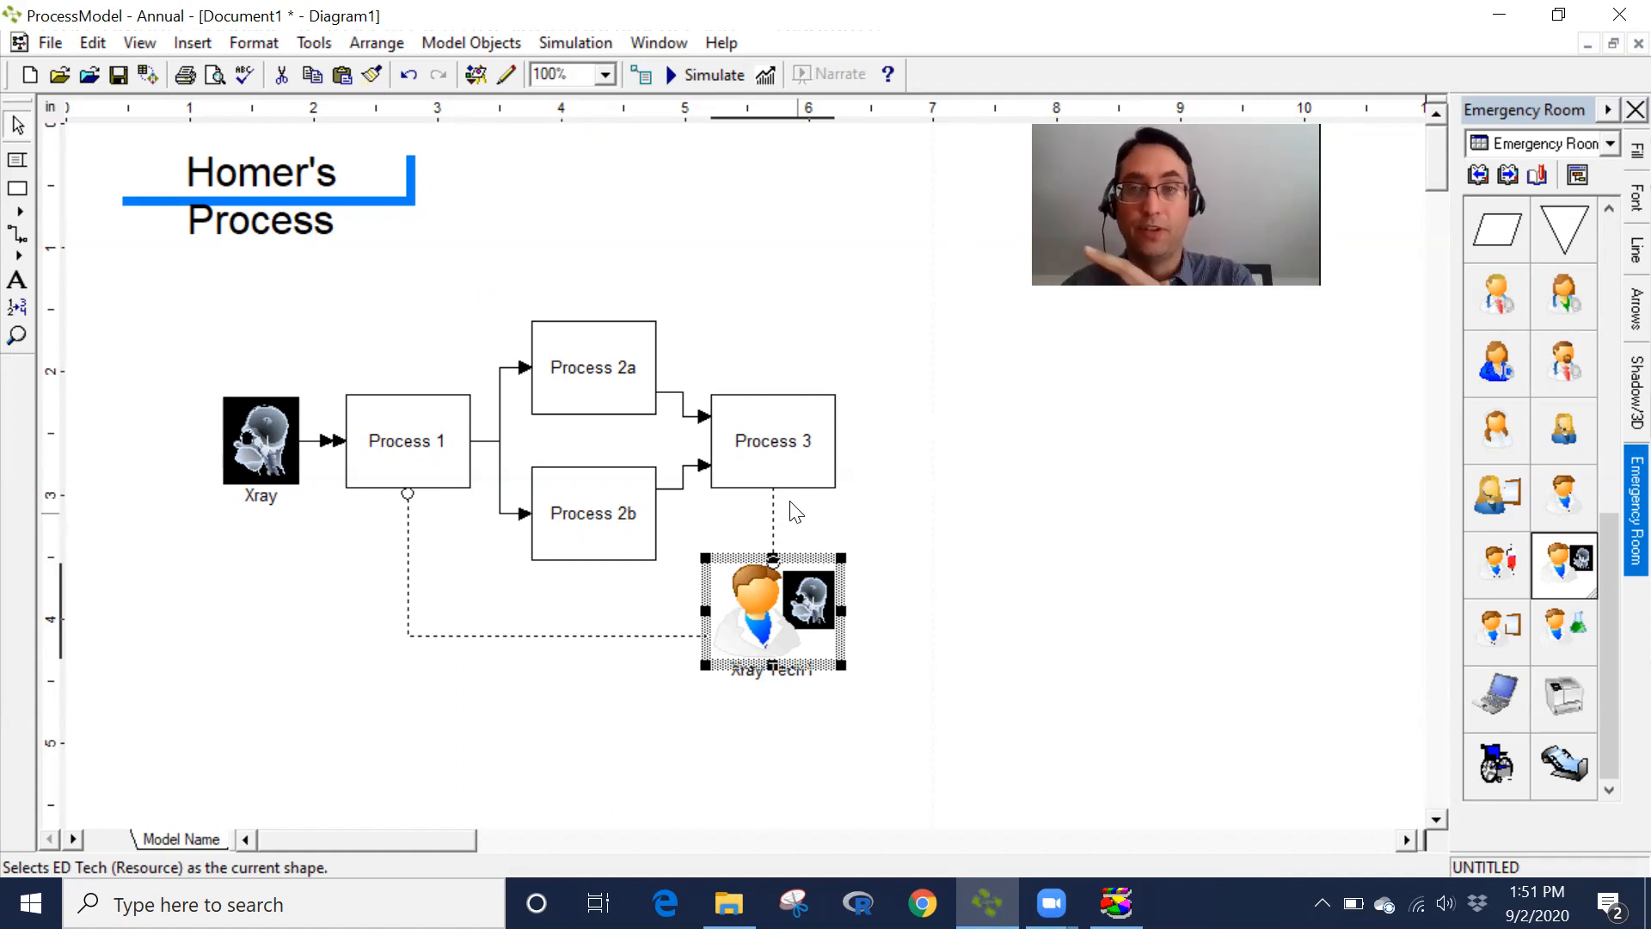
- Rerun the simulation, choose to view the results, and maximize the report window
left_click(718, 75)
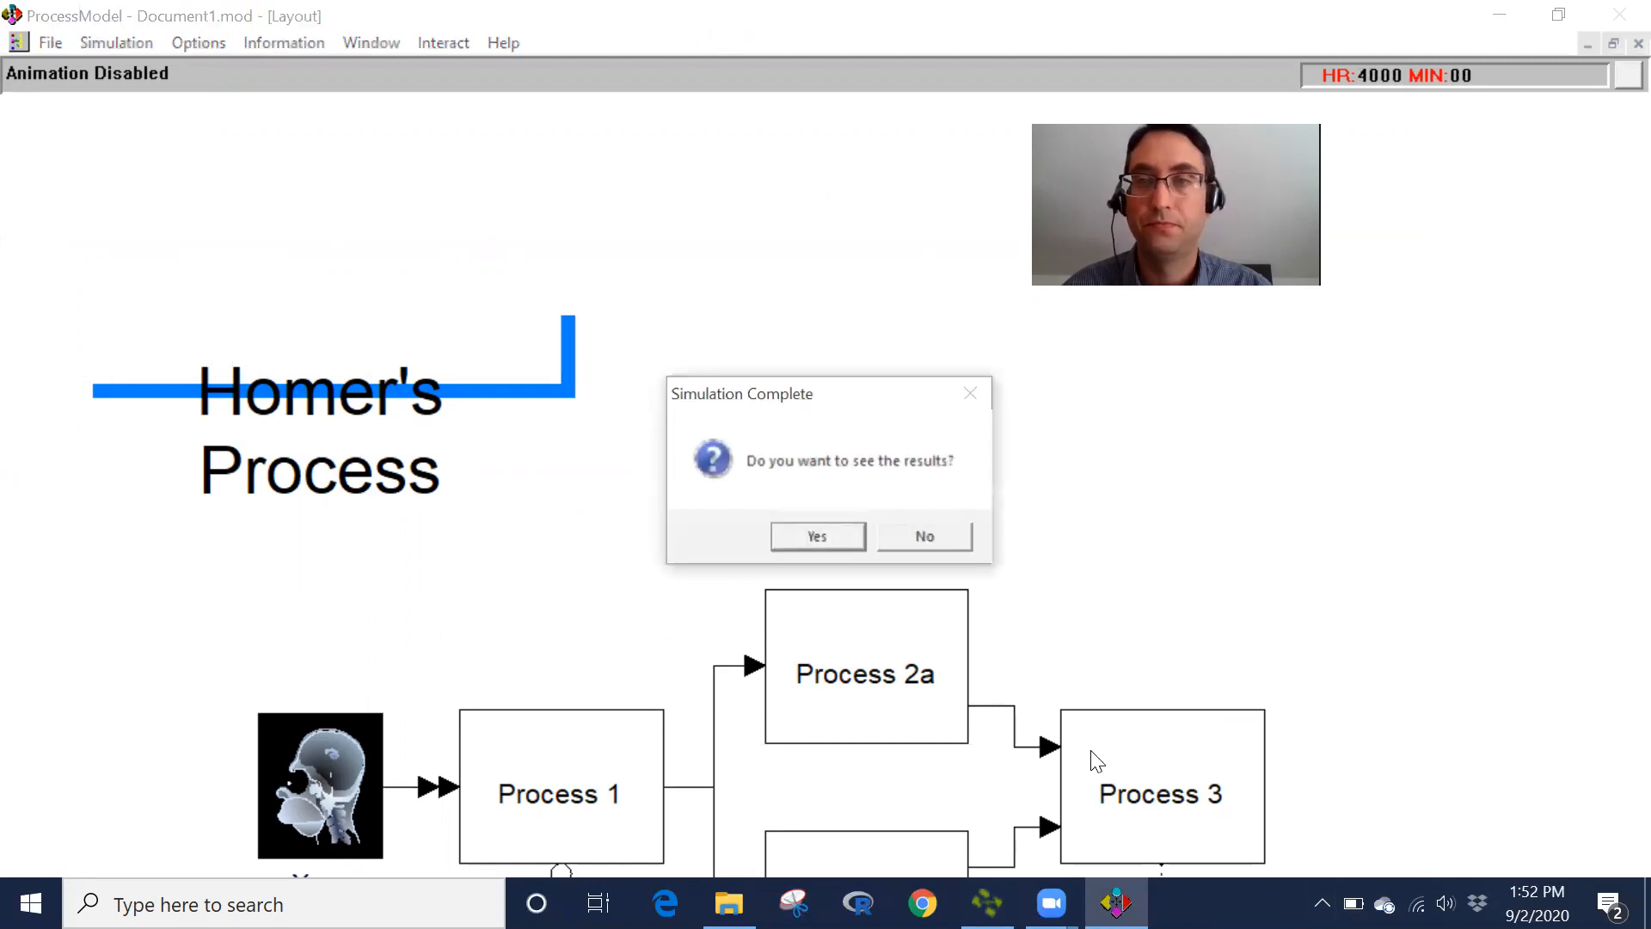
left_click(852, 538)
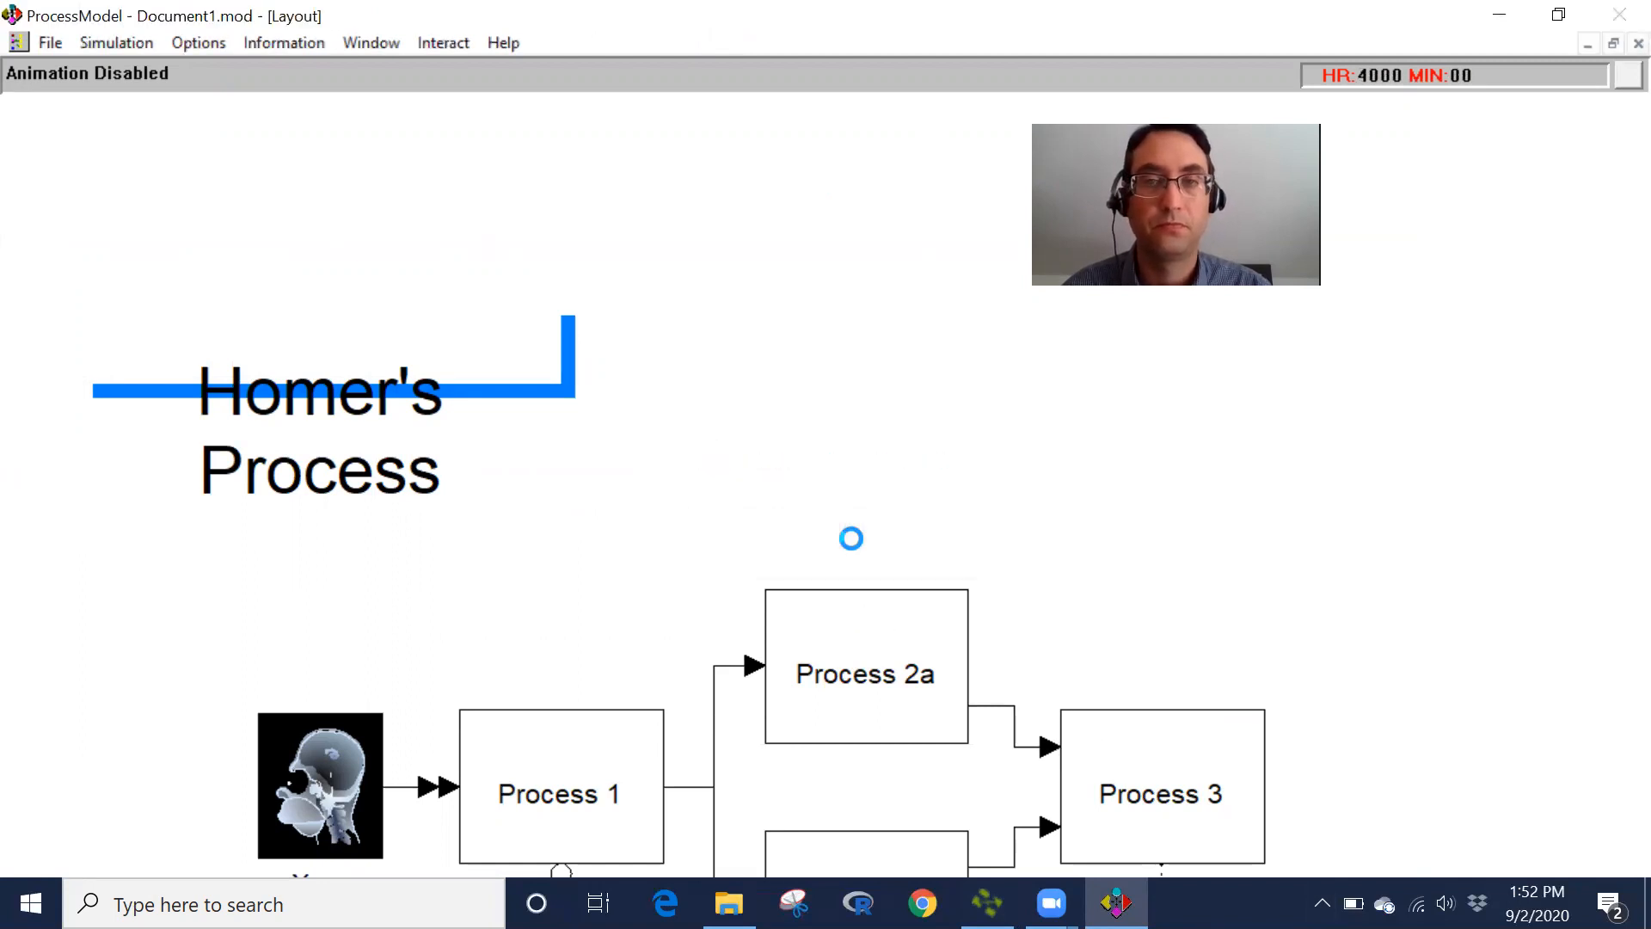
left_click_drag(1402, 607, 1623, 796)
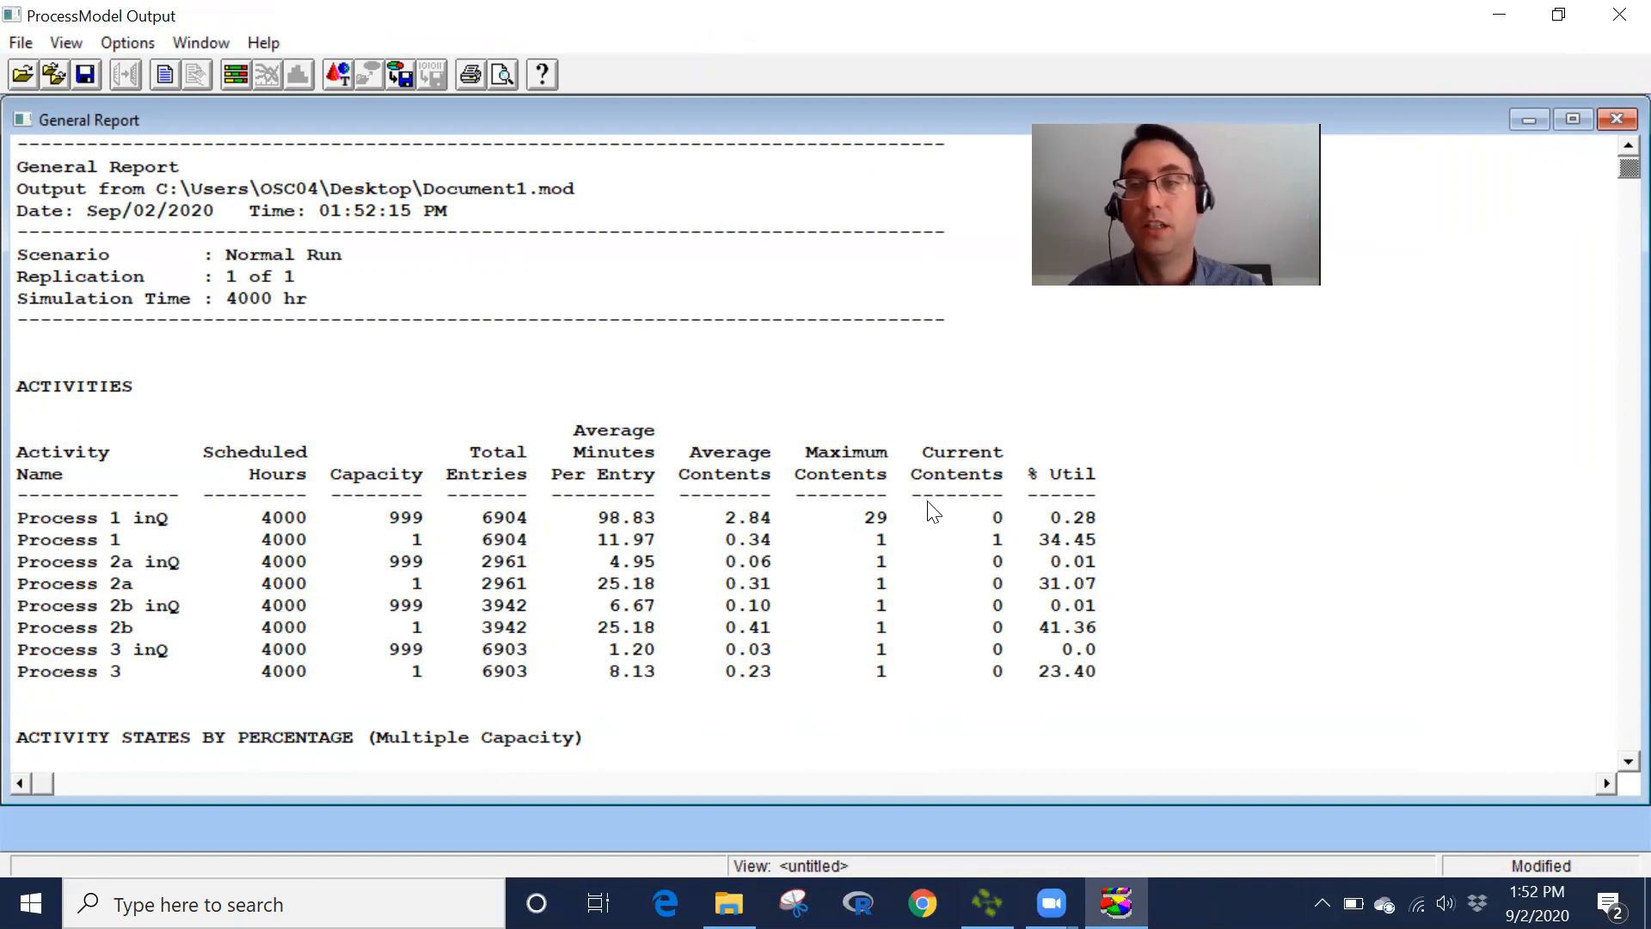
- Scroll through the new report to examine activity queues, resource utilization and entity cycle time
scroll(1613, 759, "down", 4)
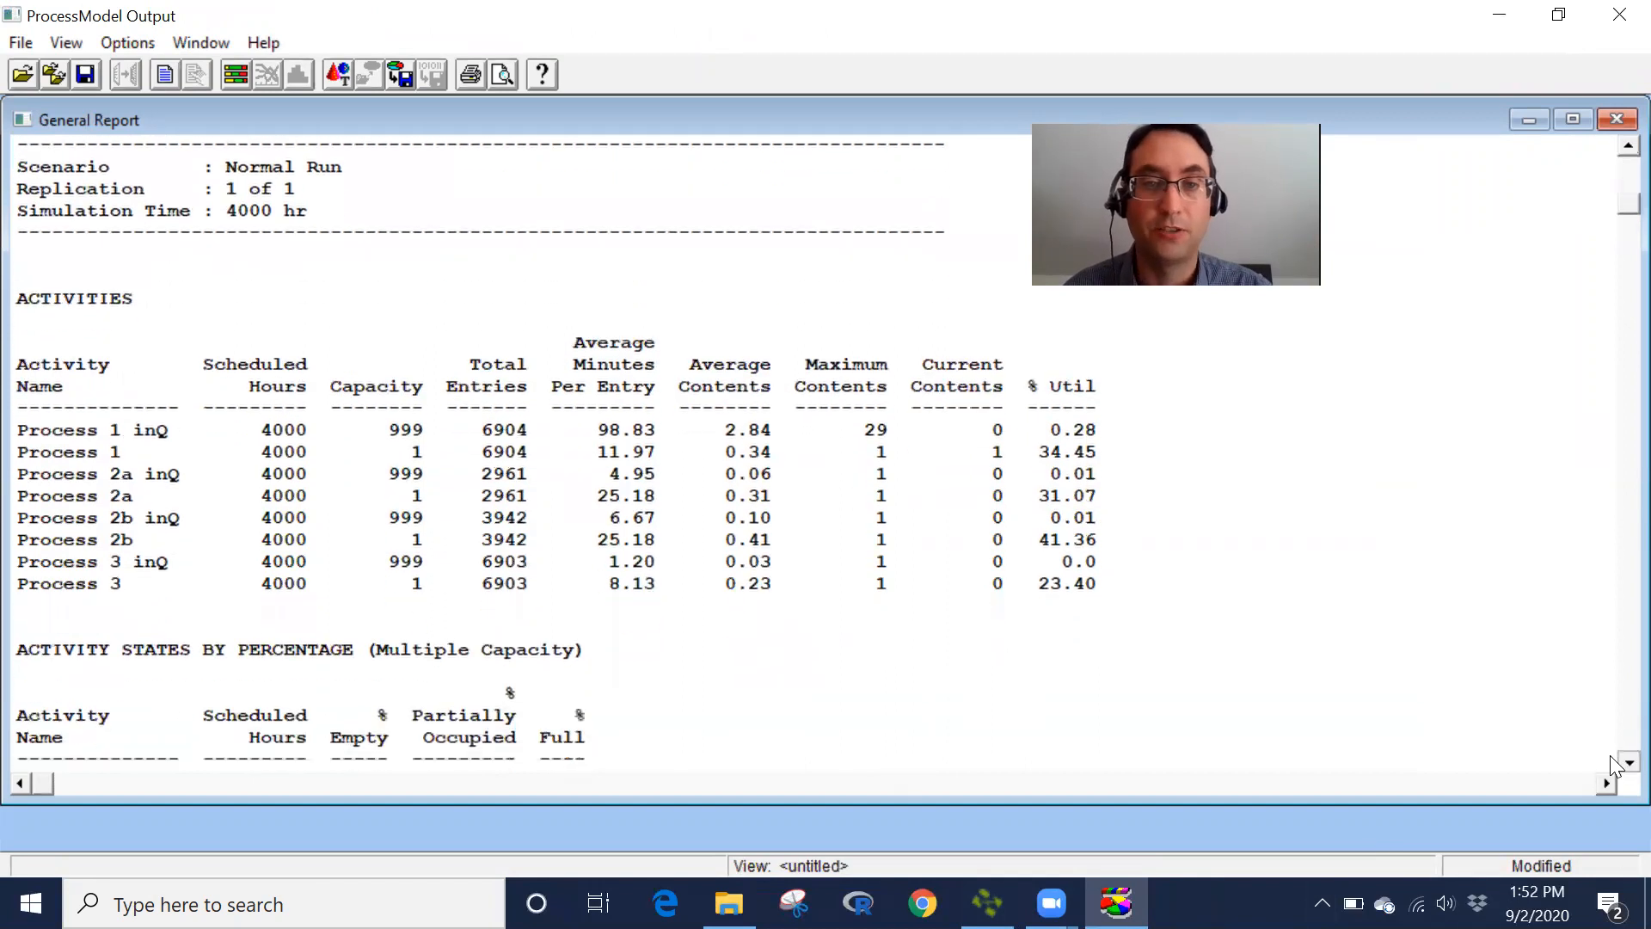
scroll(1612, 761, "down", 5)
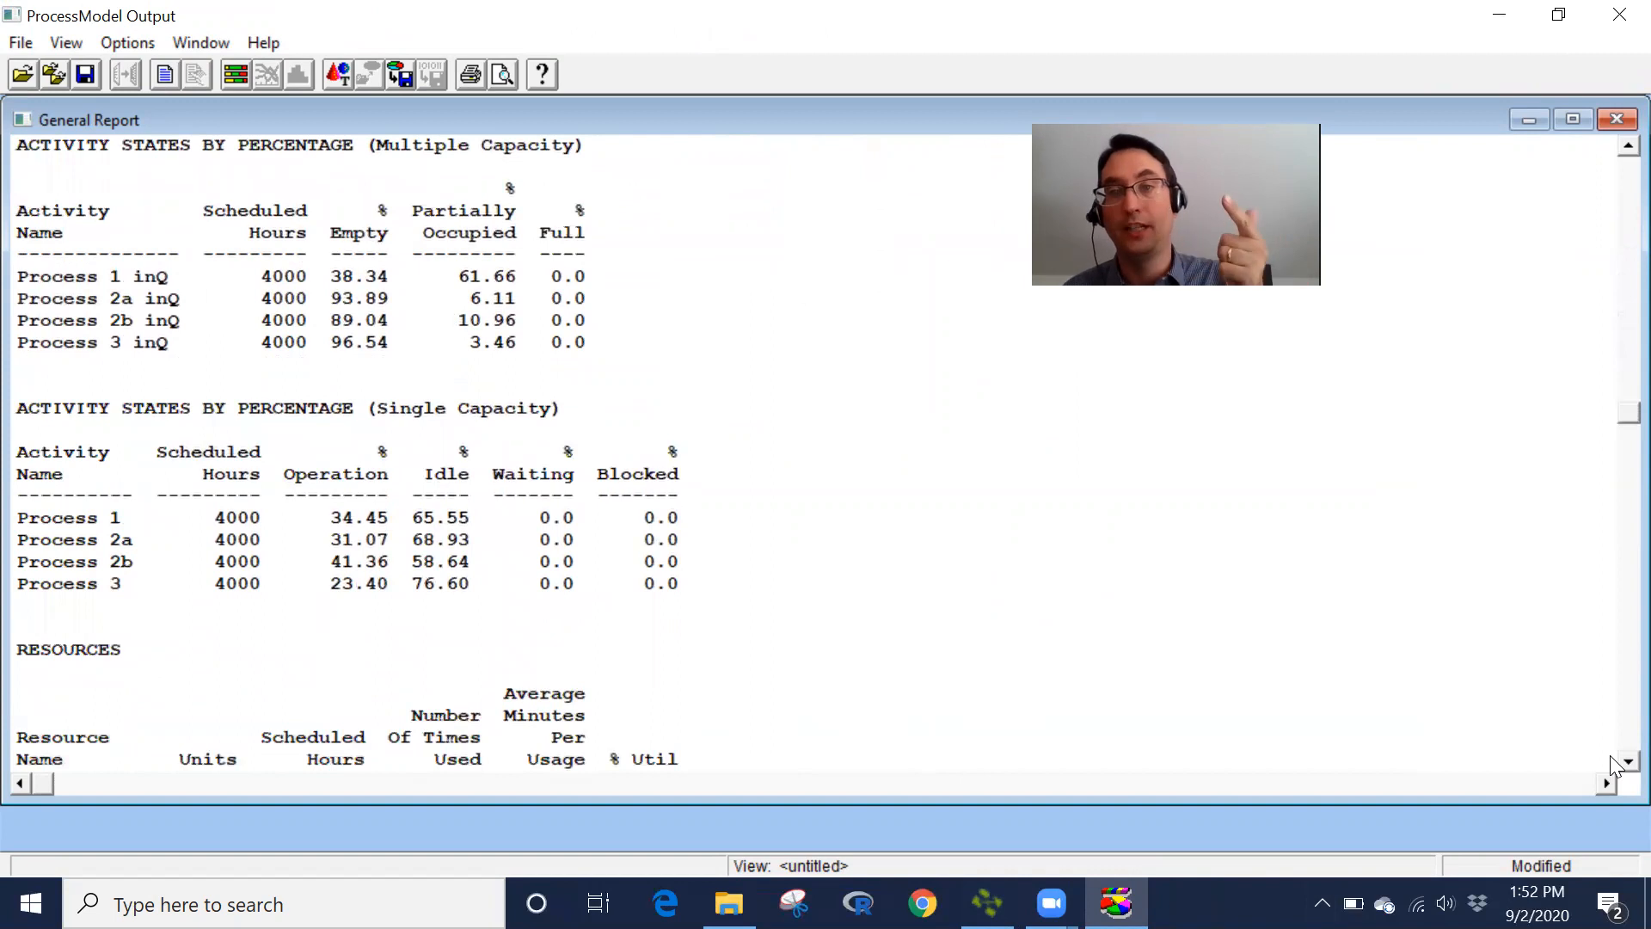
scroll(1612, 763, "down", 4)
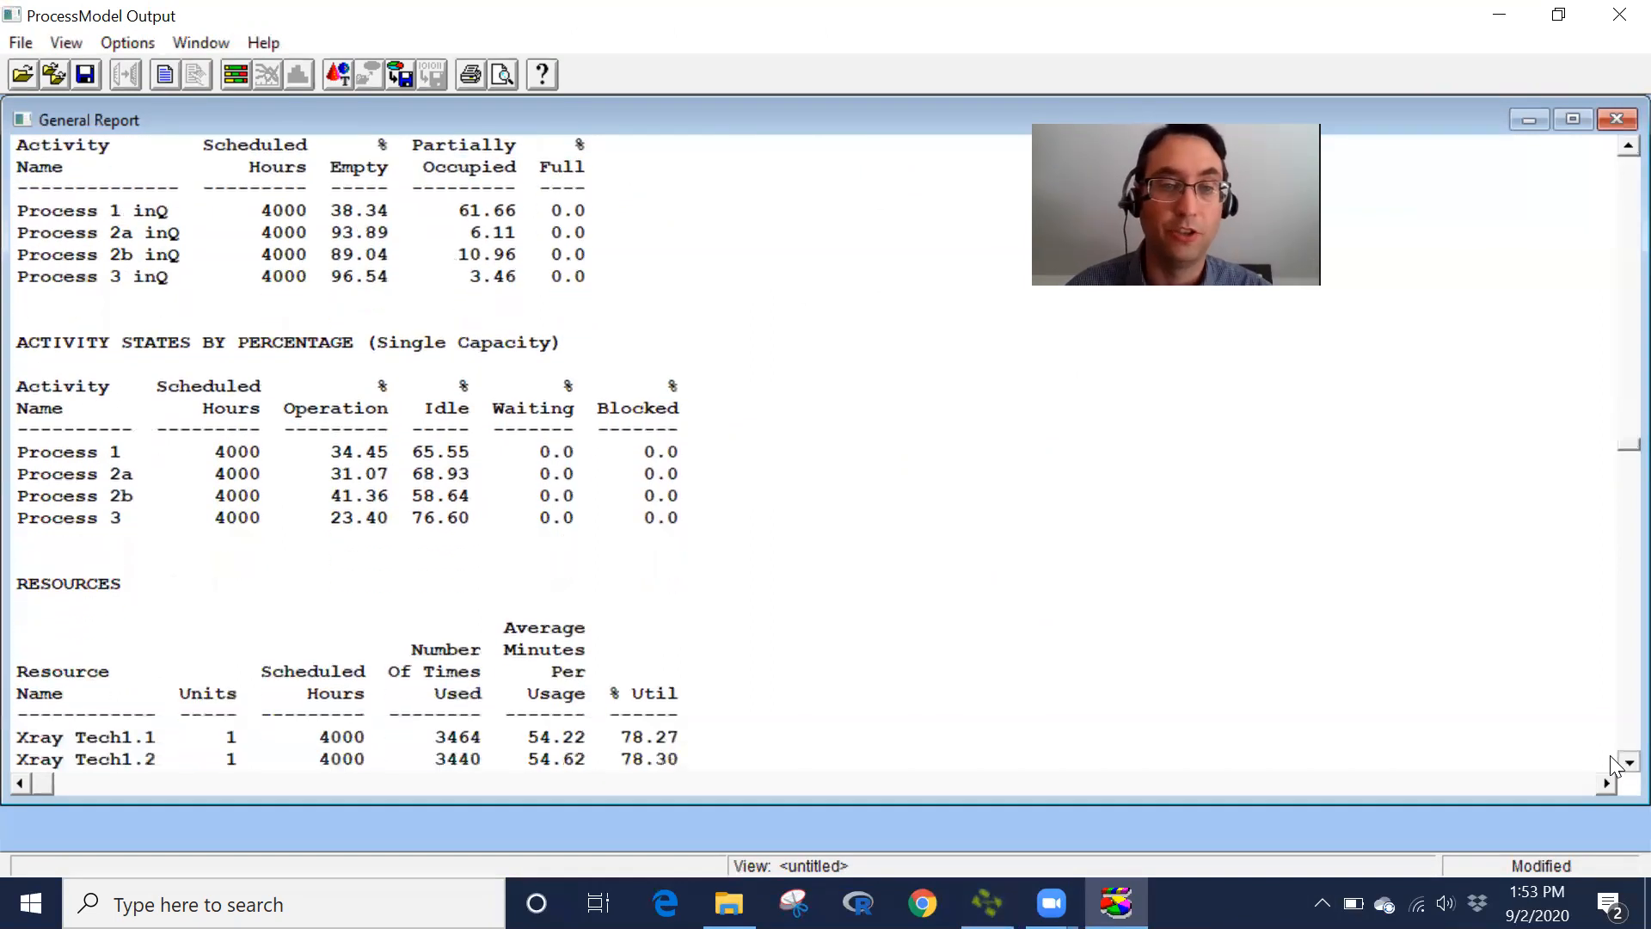
scroll(1612, 762, "down", 3)
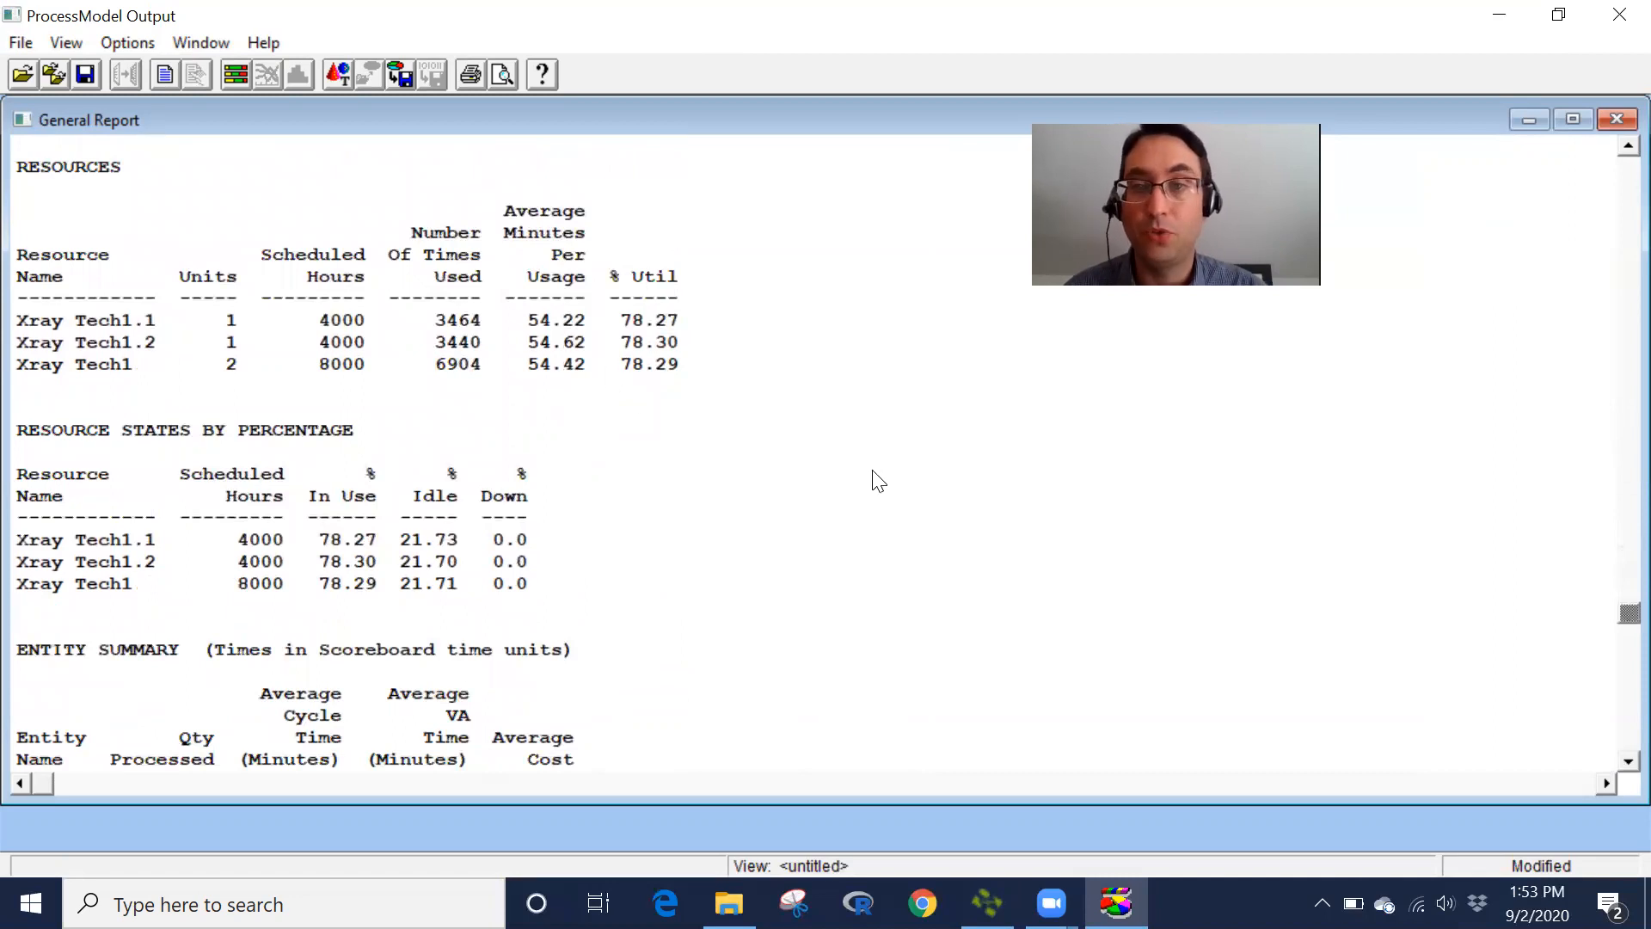
scroll(1613, 770, "down", 3)
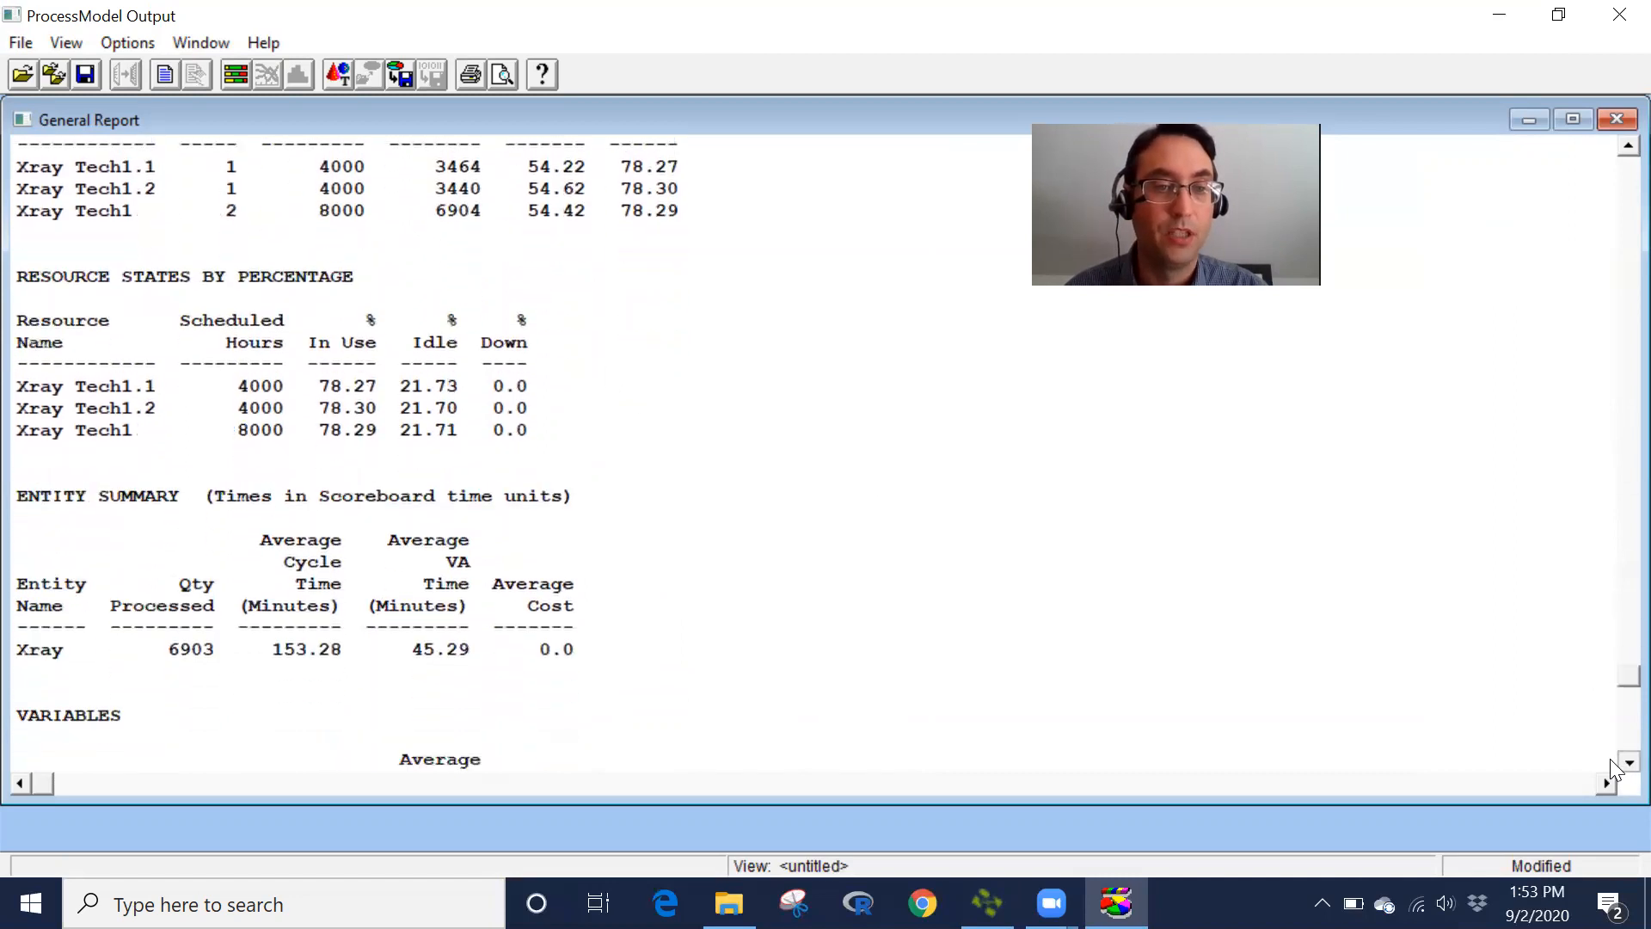